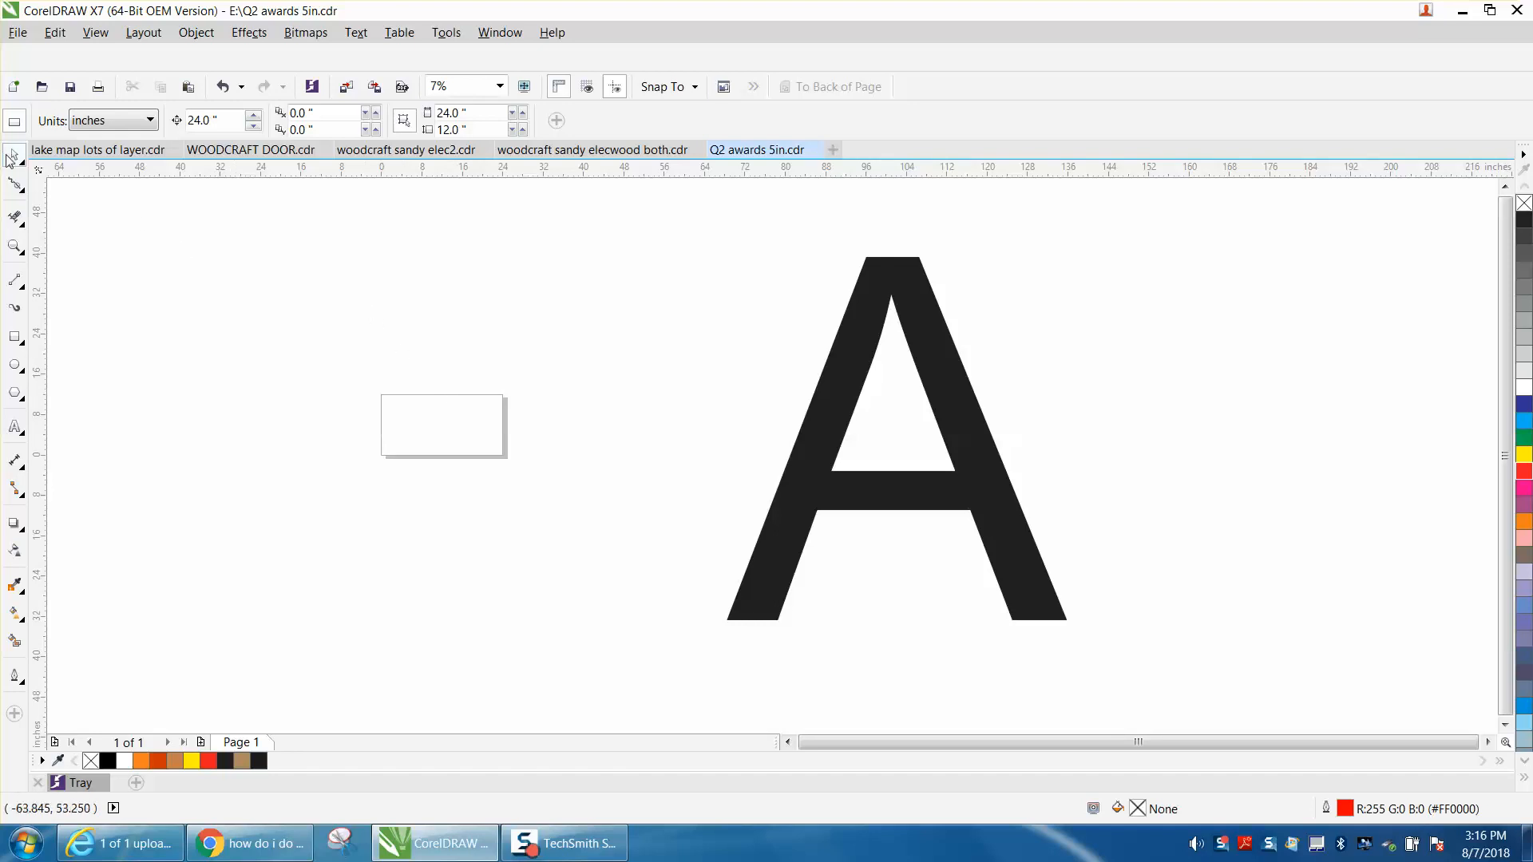
Check the document's page size settings, and select the large letter A to view its dimensions.
double_click(449, 395)
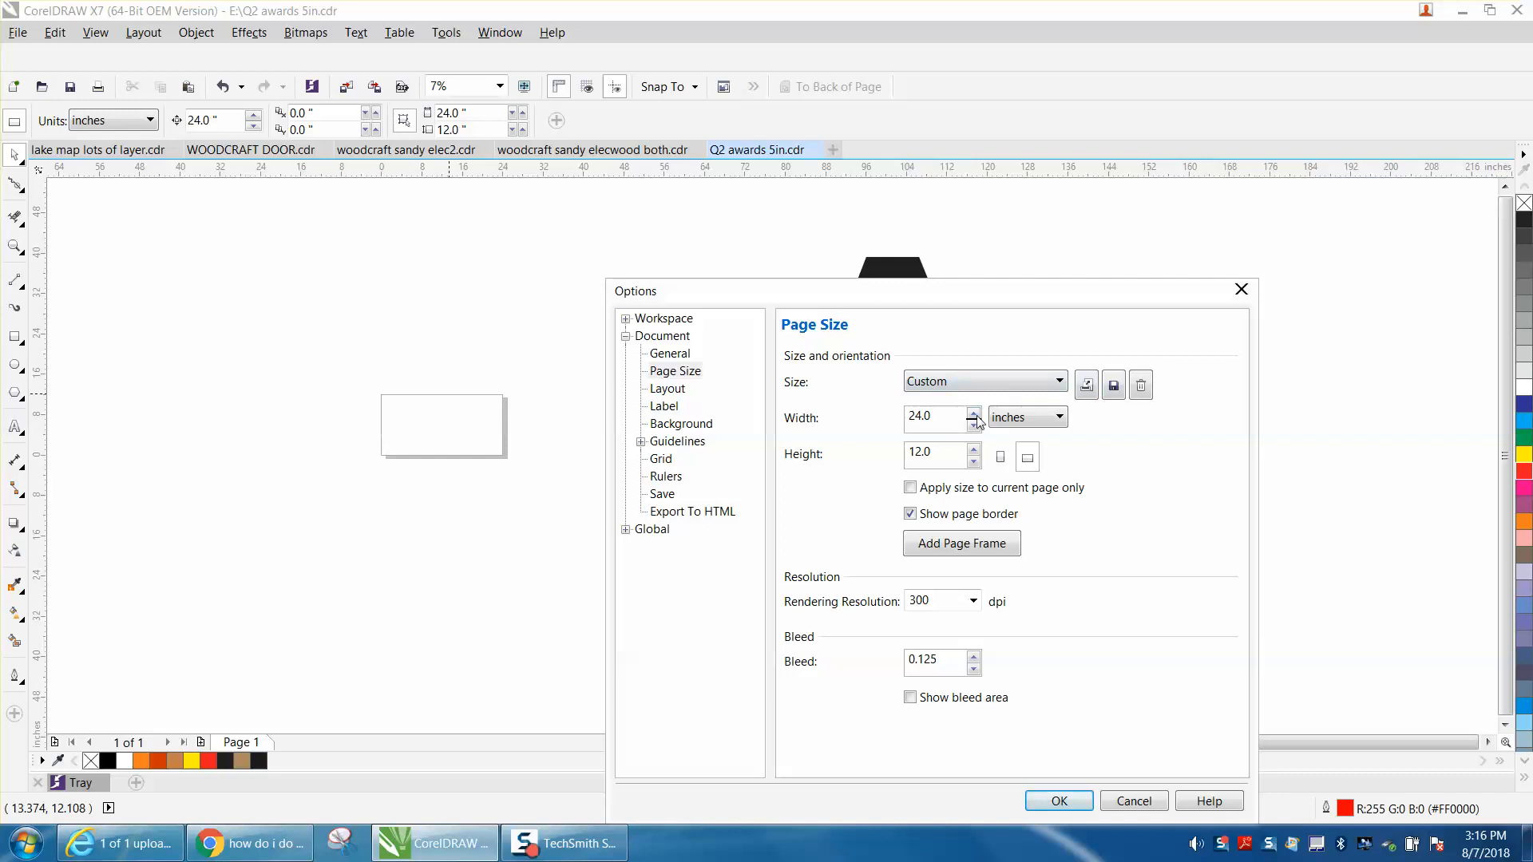
click(1242, 290)
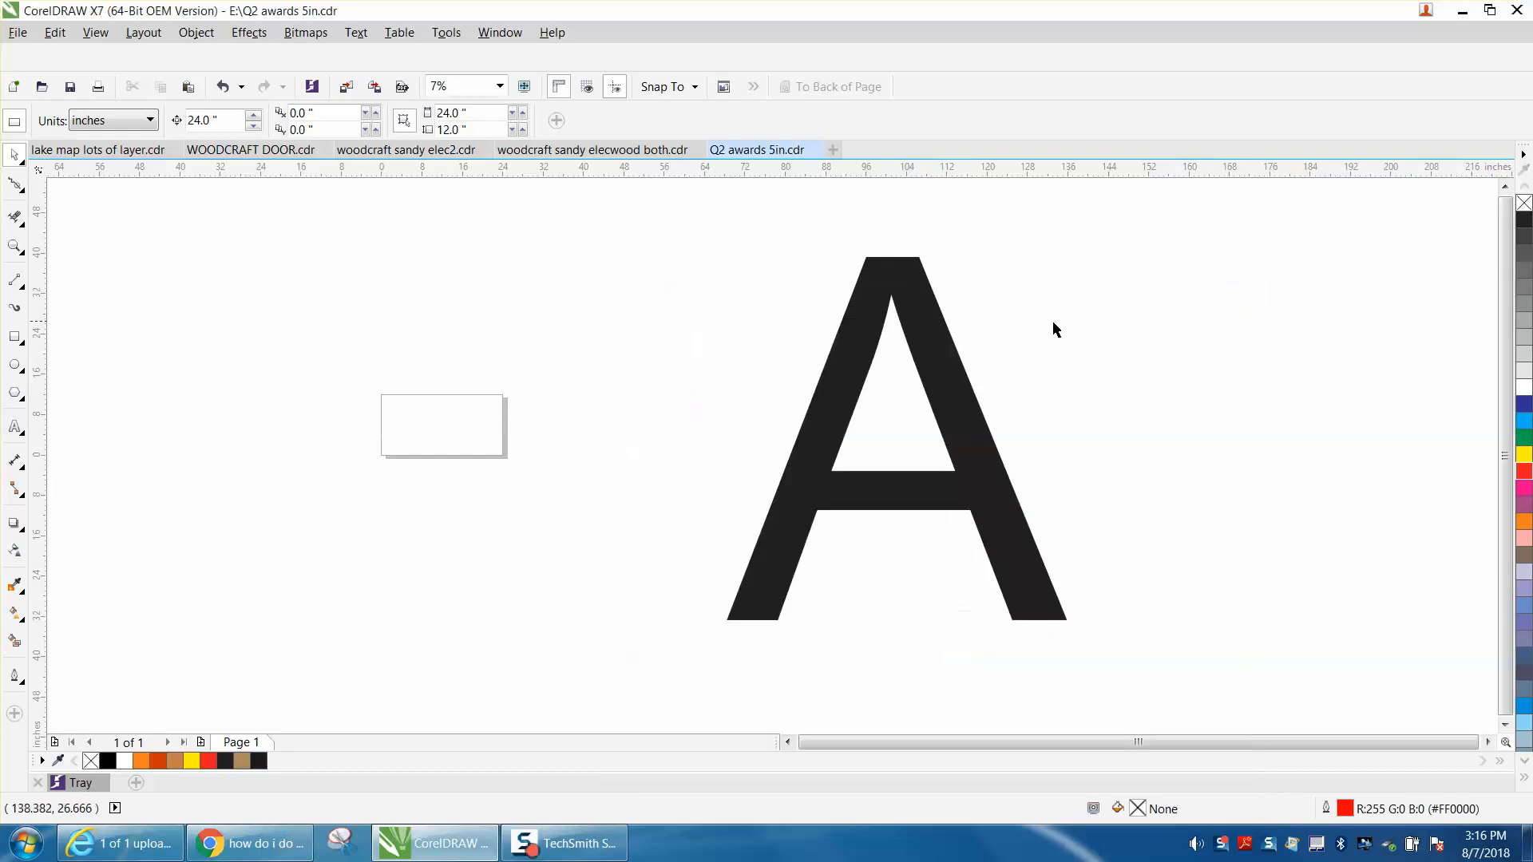
click(950, 371)
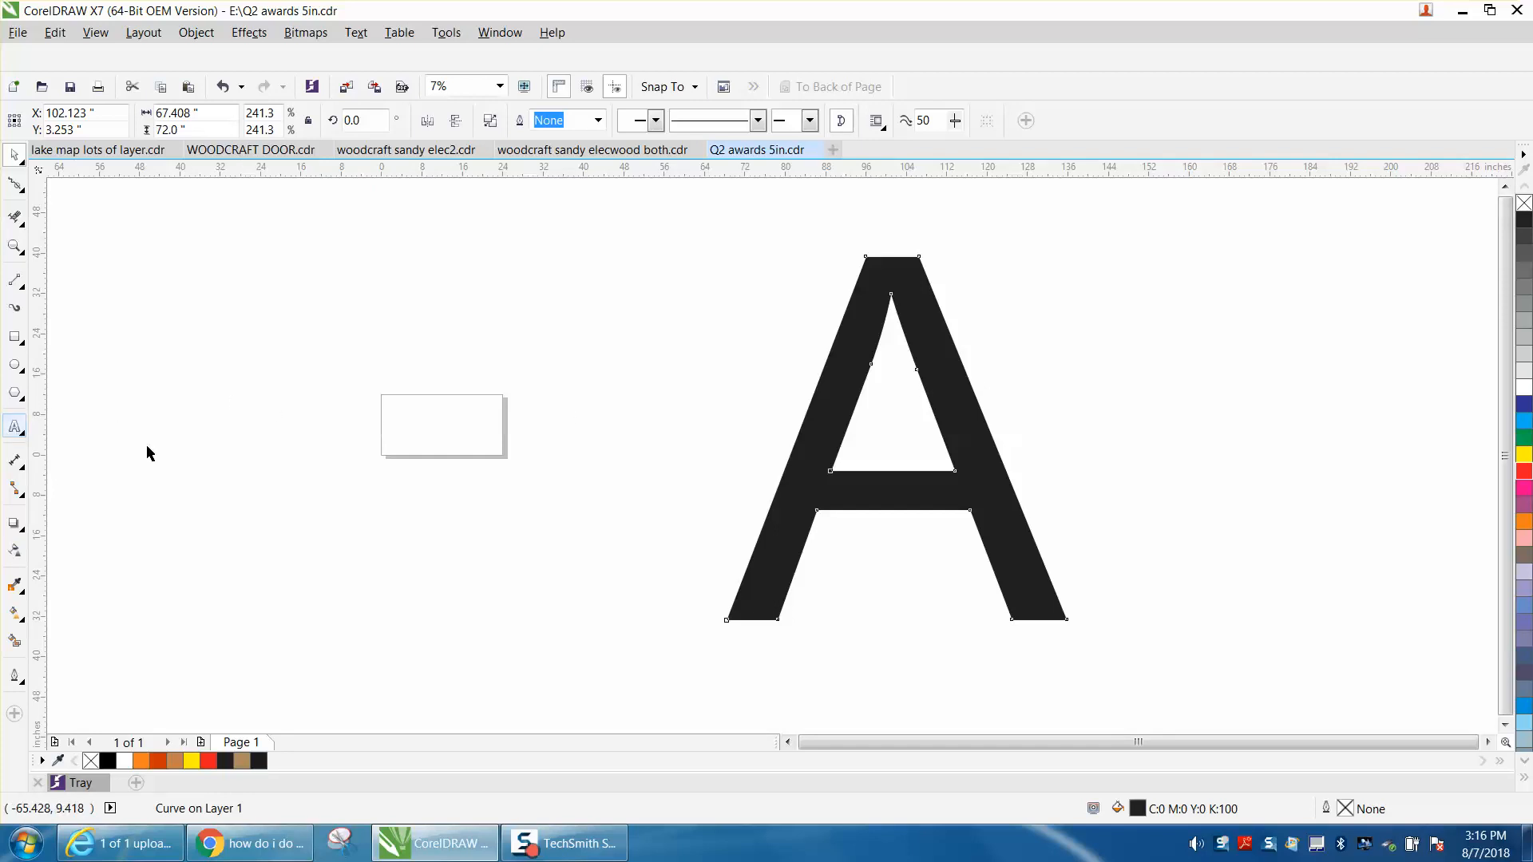
Add an artistic text letter A beside the page and scale it to about 8.2 by 8.8 inches.
click(14, 429)
click(190, 415)
text(A)
drag(203, 433, 334, 531)
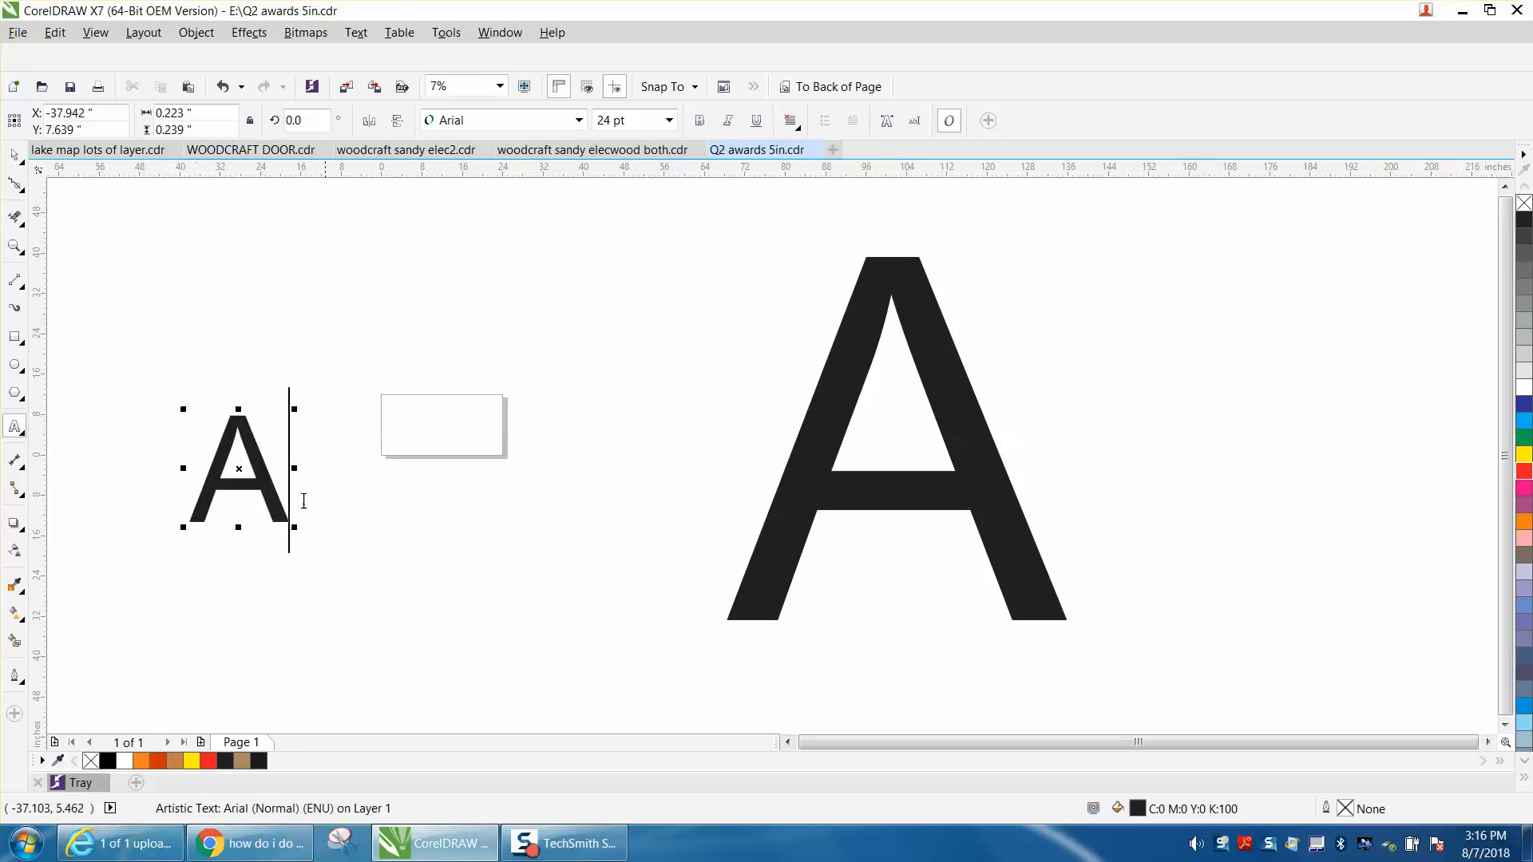
Try to set the new text A's height to 72 inches, and undo the resize.
click(14, 155)
drag(200, 131, 114, 144)
text(72)
key(Return)
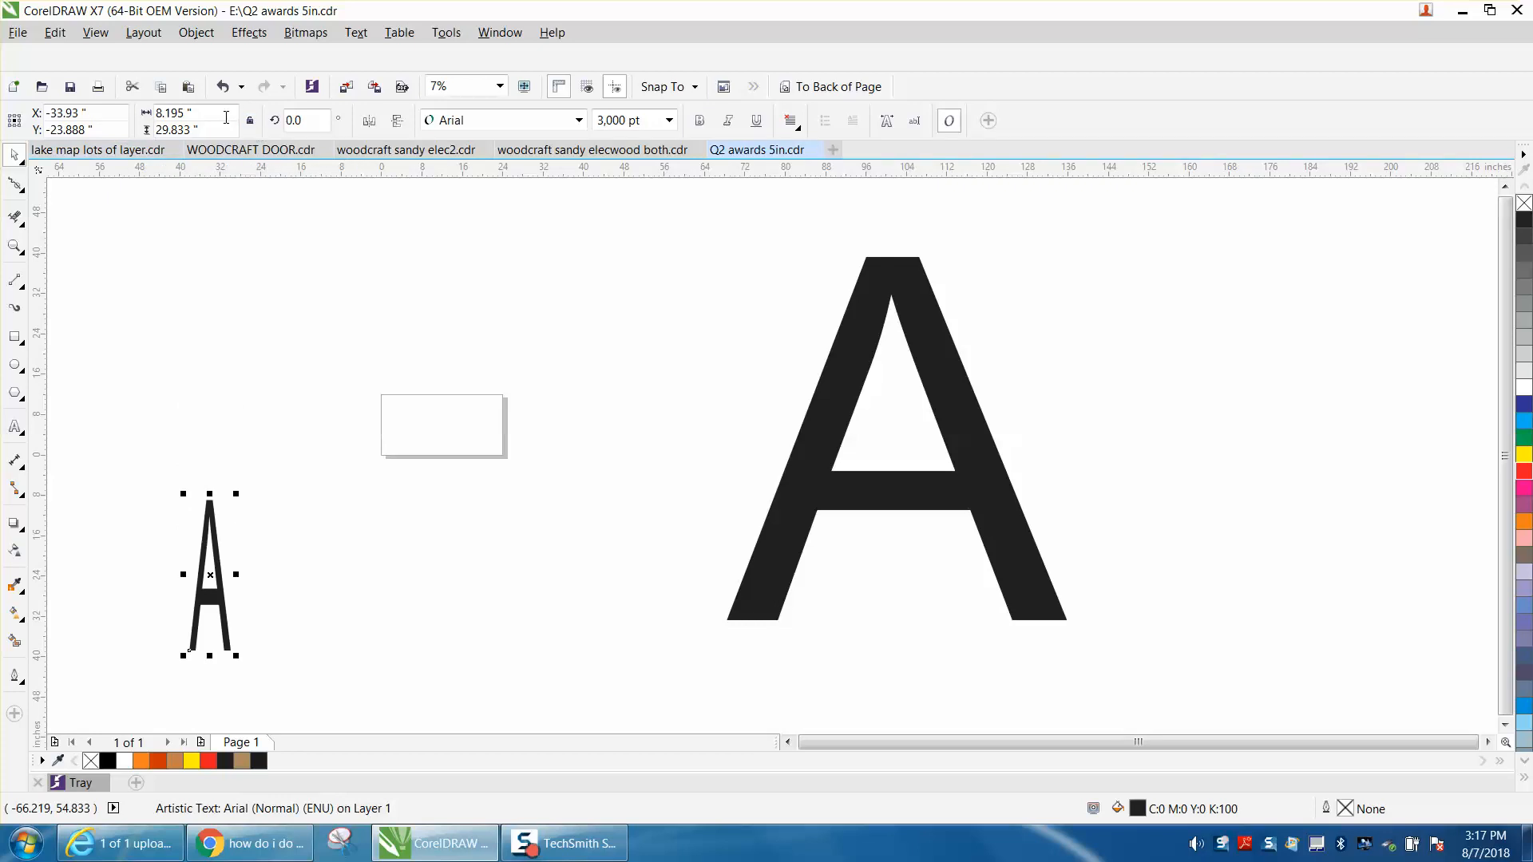
click(222, 86)
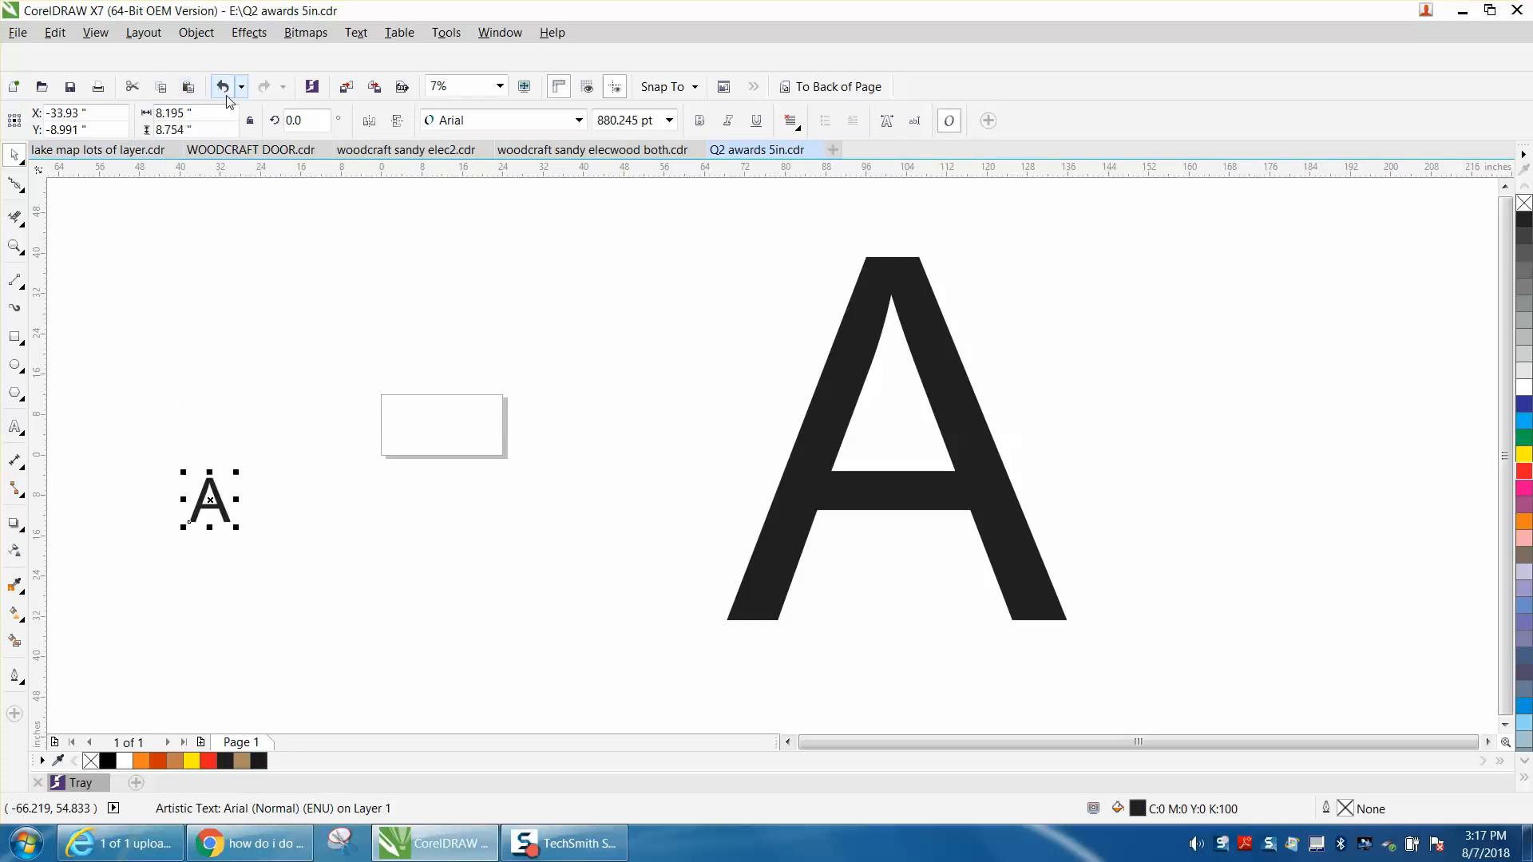
Set the text A's height to 30 inches with its proportions locked, and move it up beside the page.
click(192, 126)
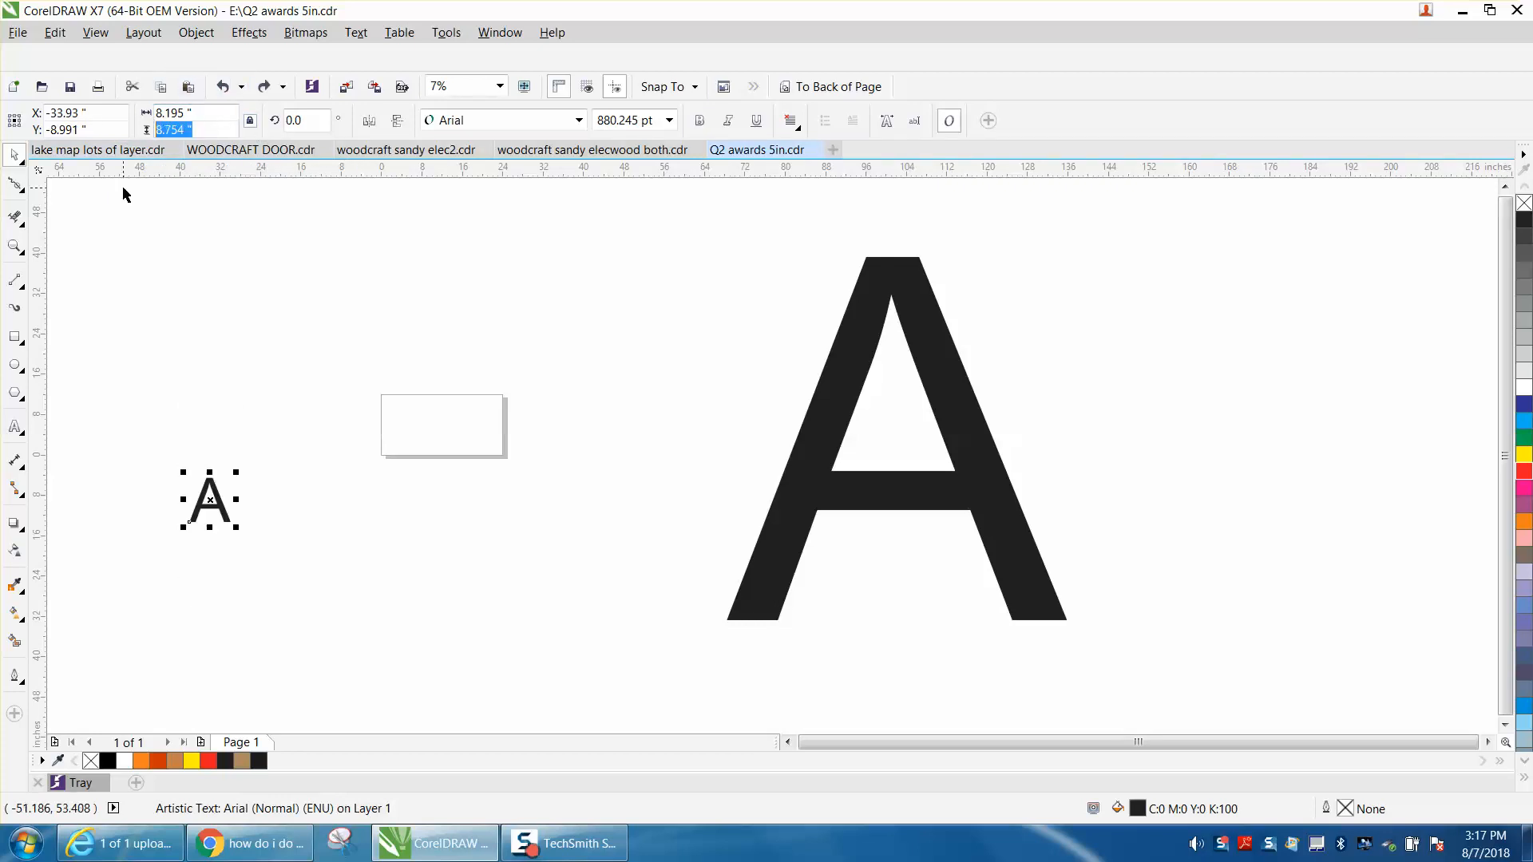
text(30)
key(Return)
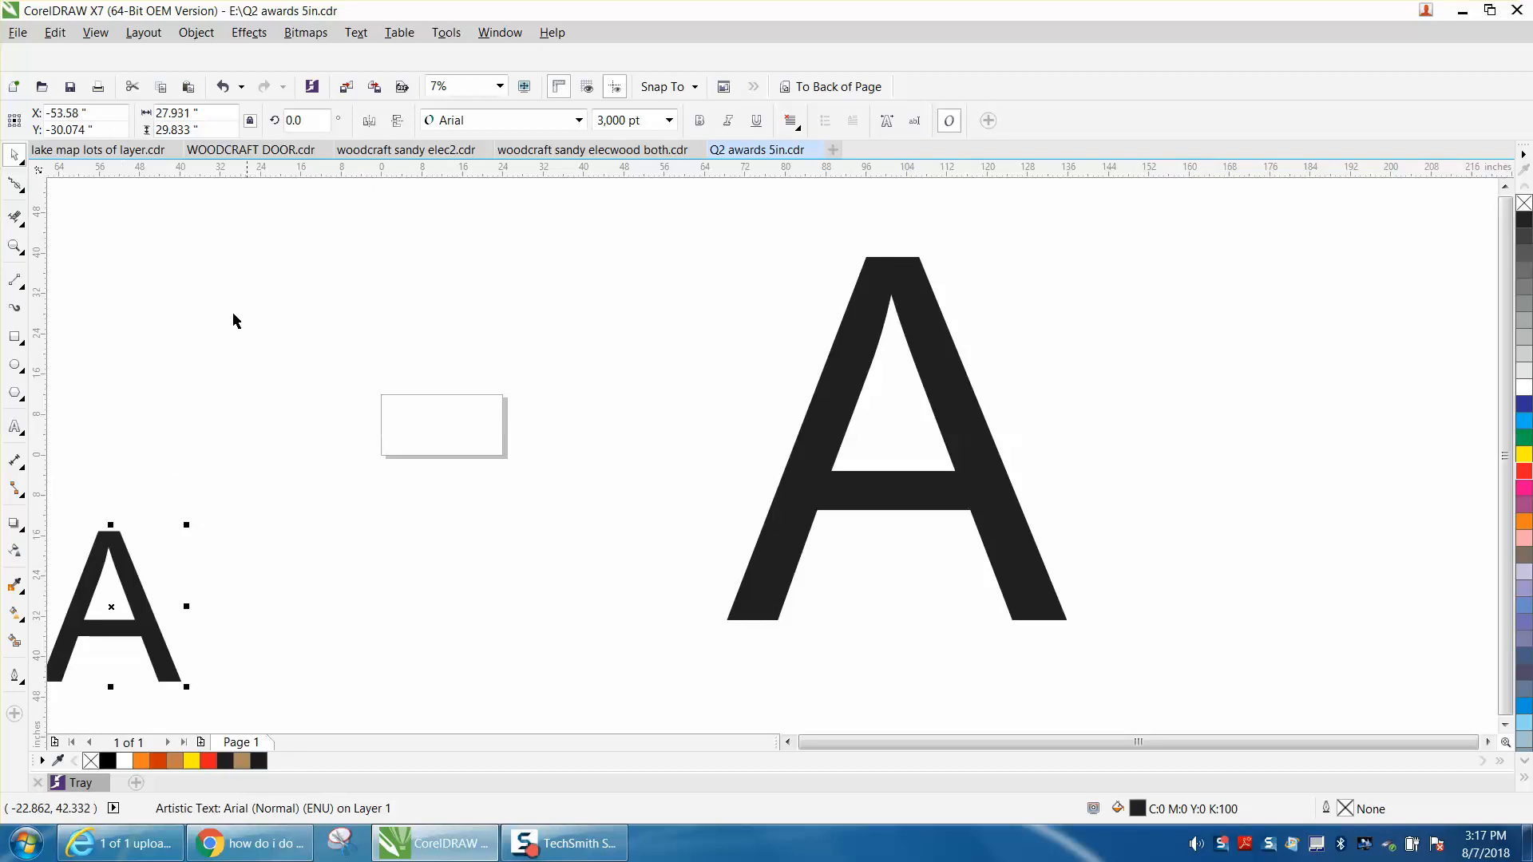
drag(112, 605, 268, 397)
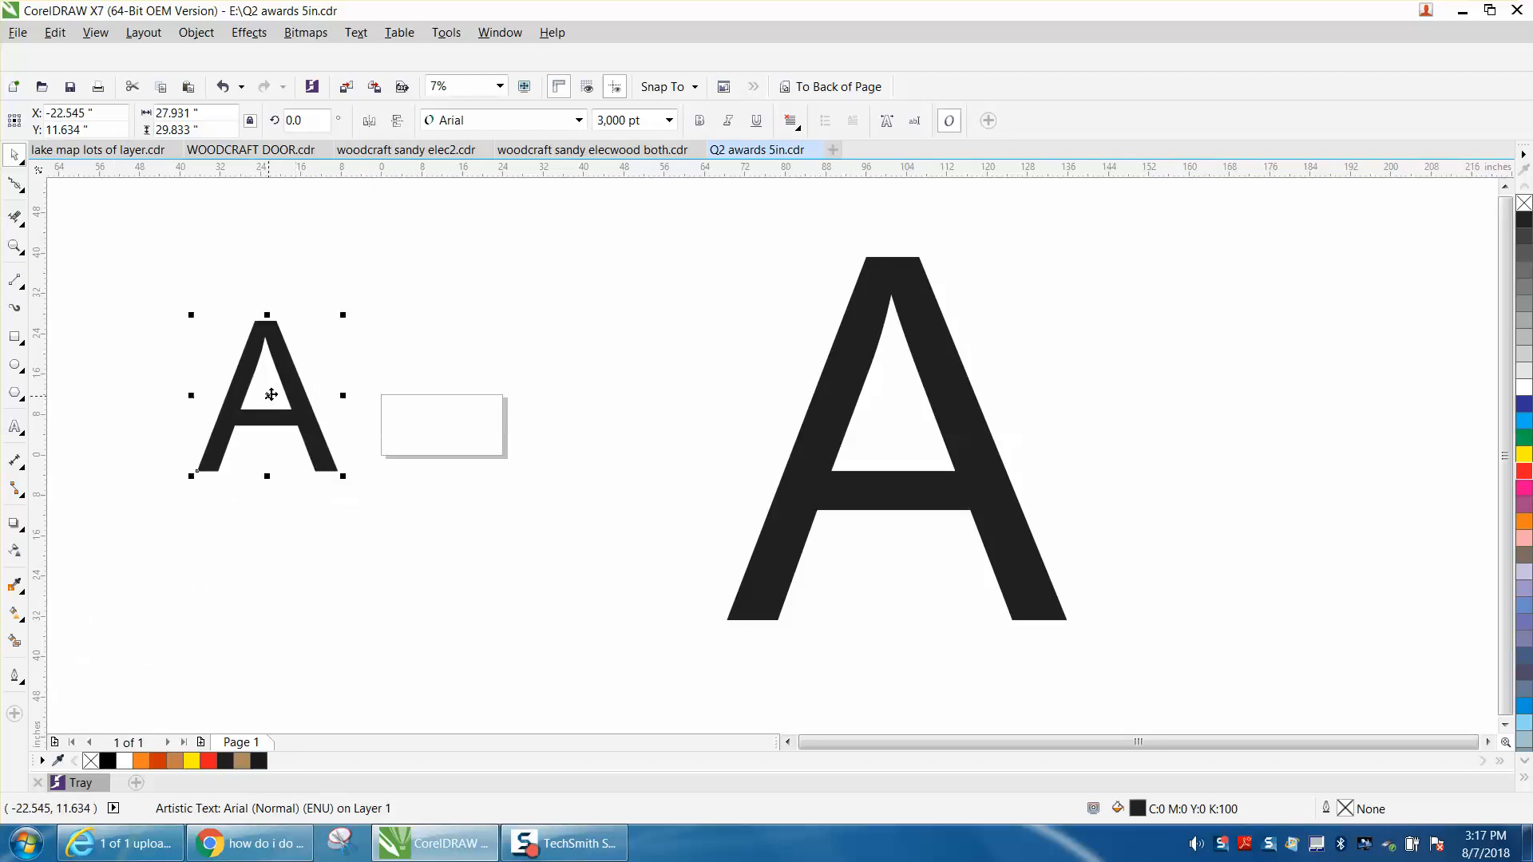
Convert the text A beside the page to curves and deselect it.
click(197, 32)
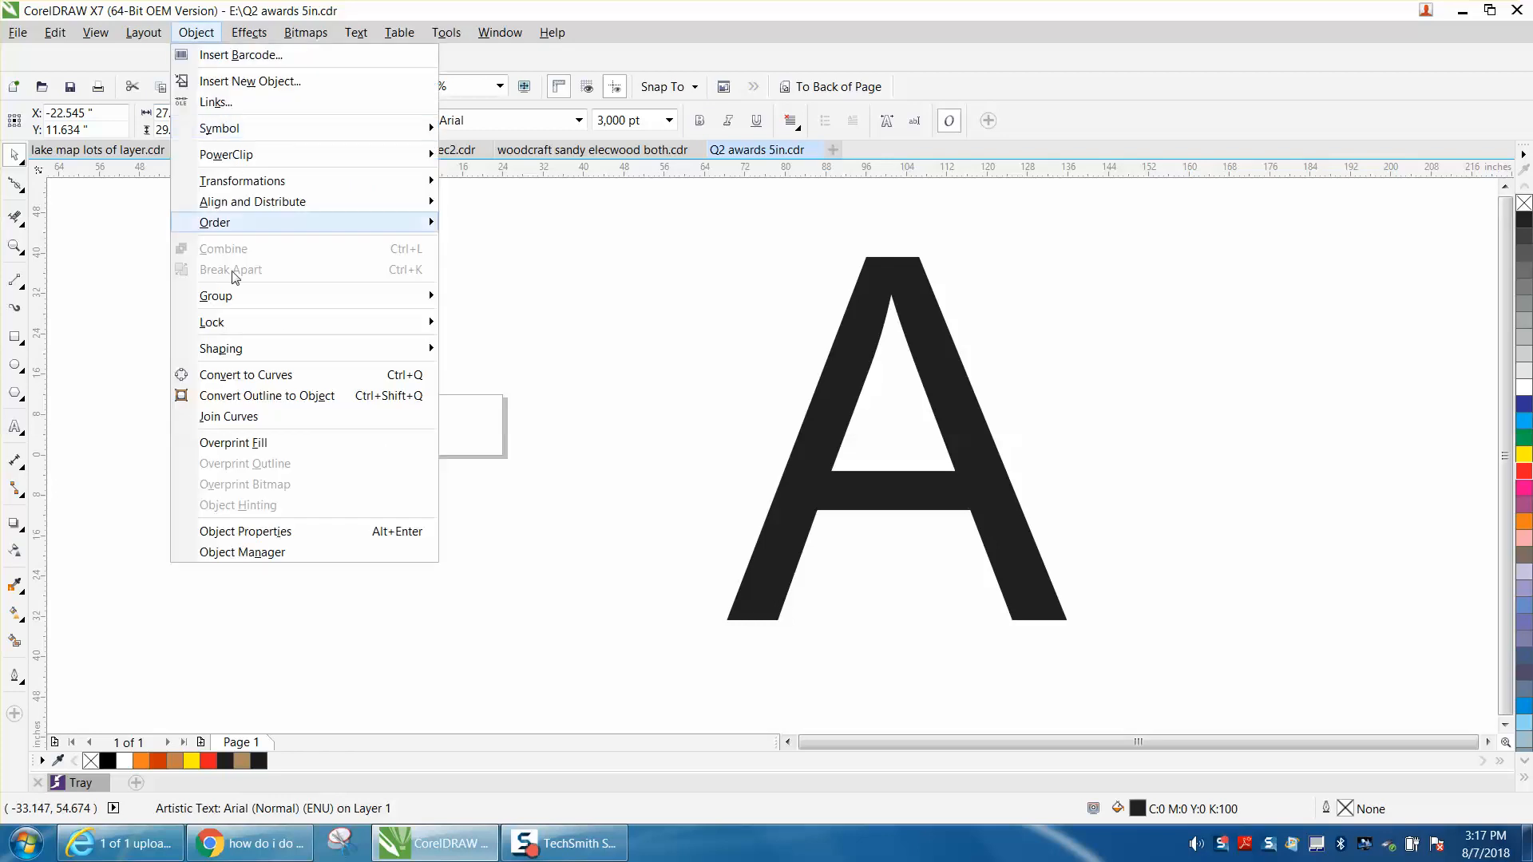
click(237, 374)
click(222, 294)
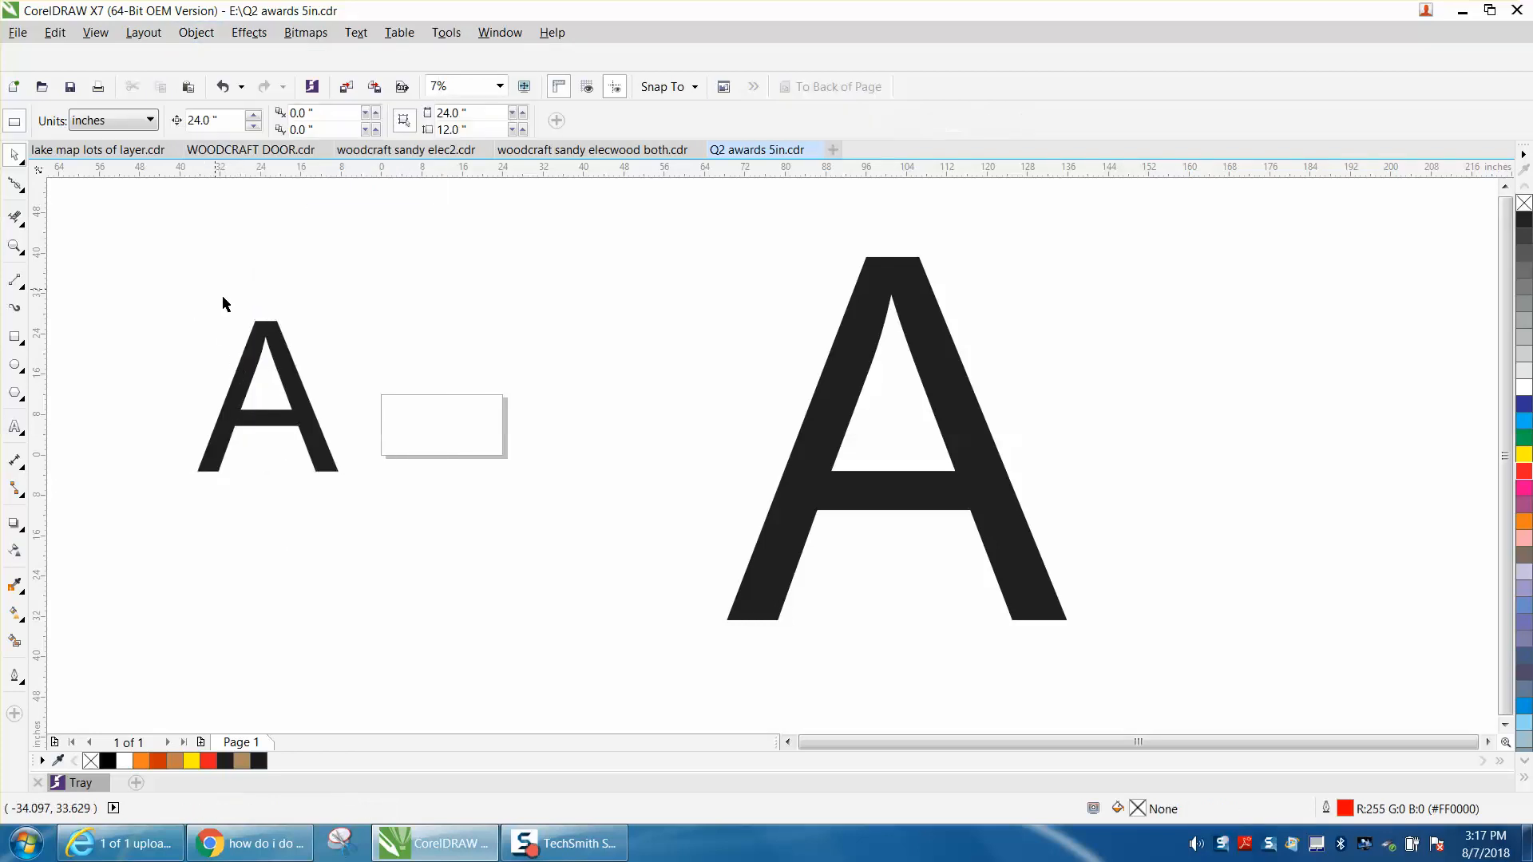
Set the converted A's height to 72 inches, and delete that letter.
click(284, 363)
drag(200, 130, 133, 162)
text(72)
key(Return)
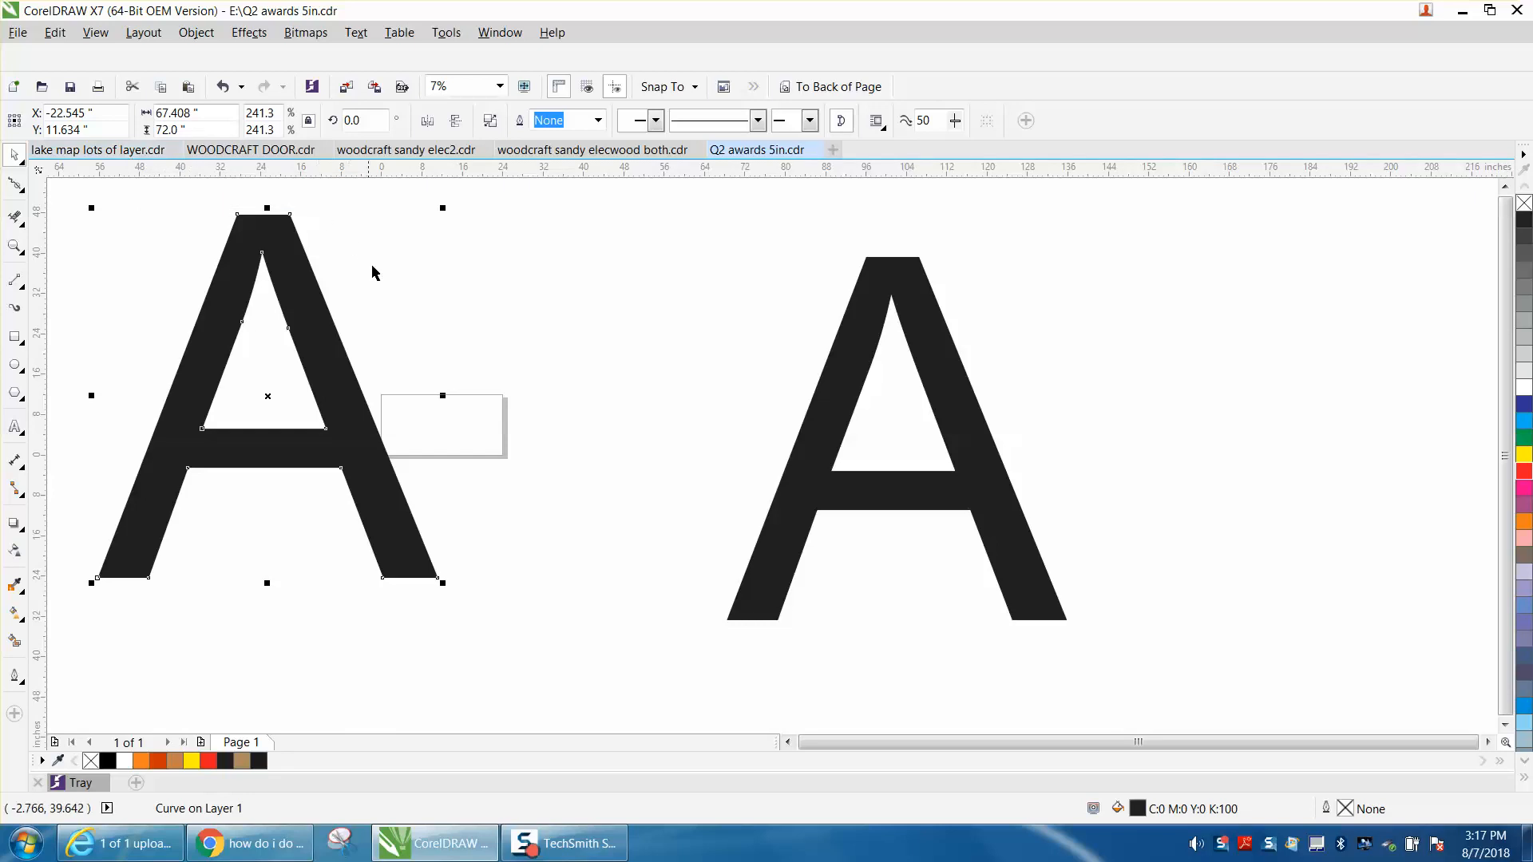
key(Delete)
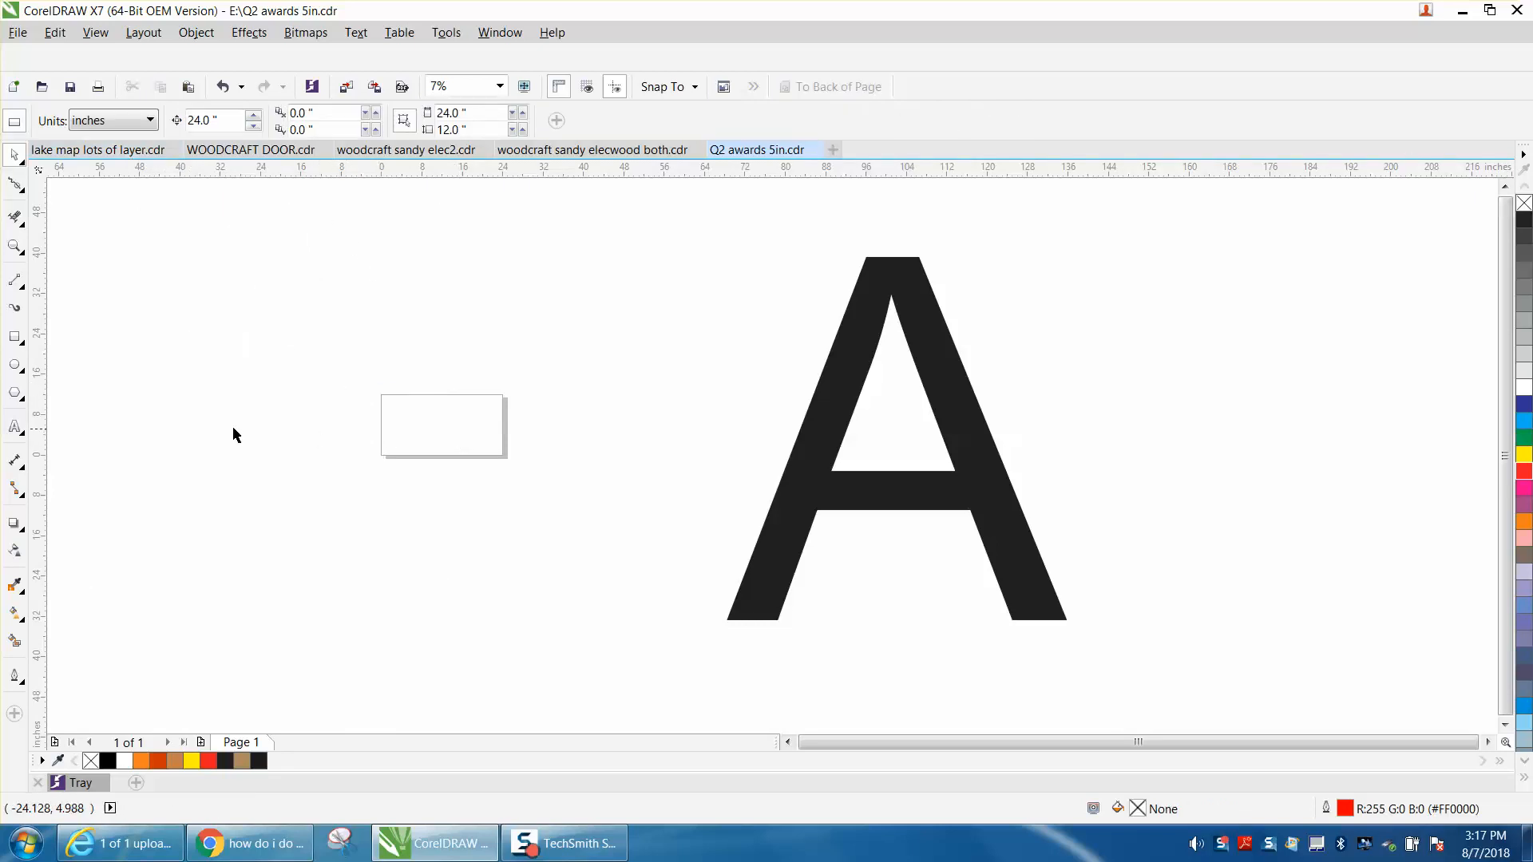
Draw a rectangle about 18.7 by 7.8 inches beside the page and resize it to 12 inches wide by 24 inches high.
click(14, 336)
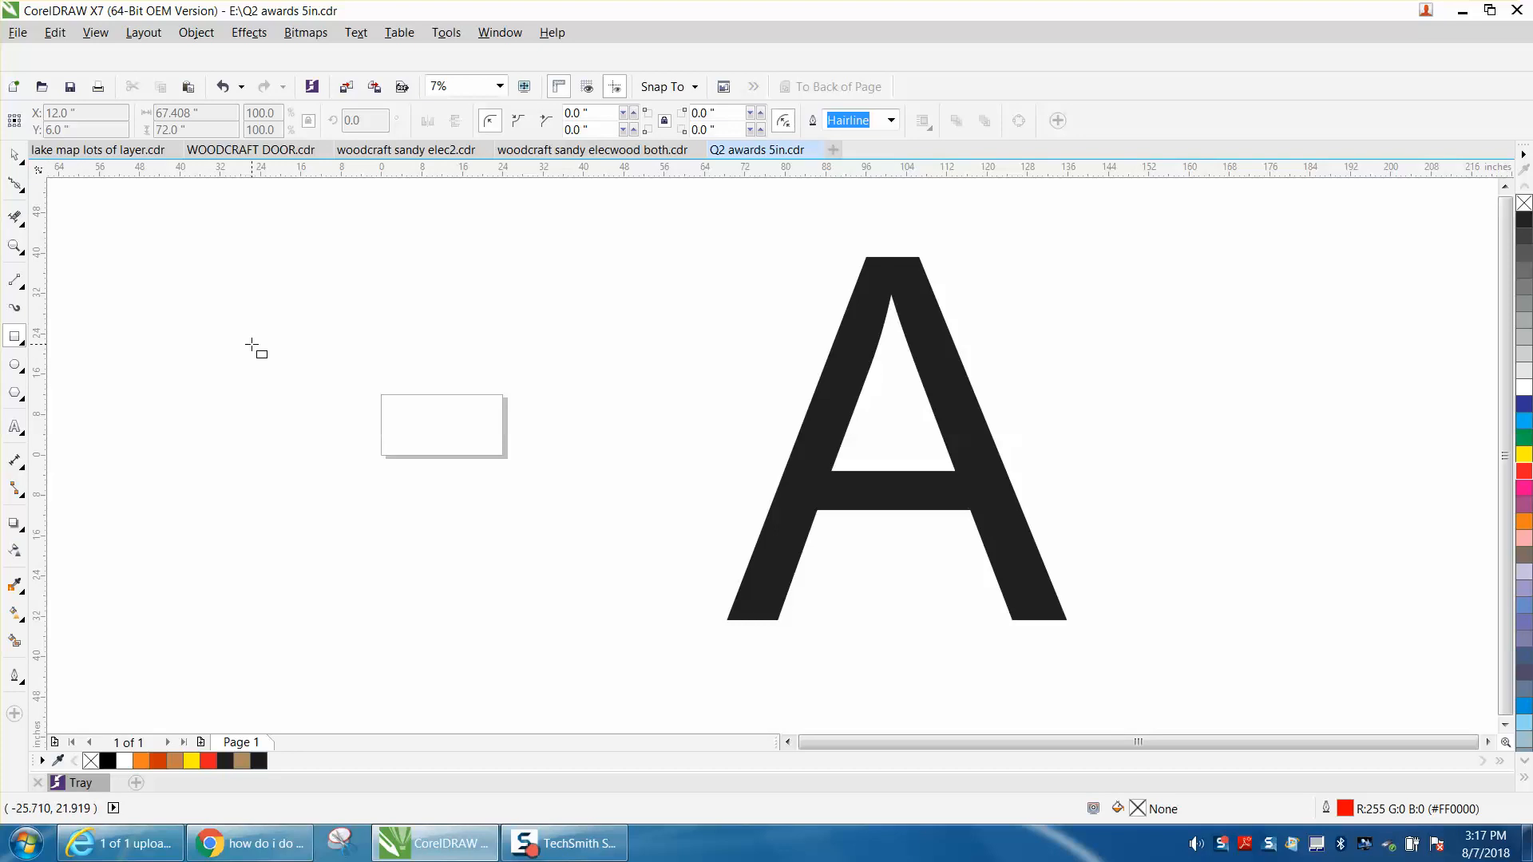
mouse_move(251, 344)
mouse_down()
mouse_move(309, 383)
mouse_move(346, 383)
mouse_up()
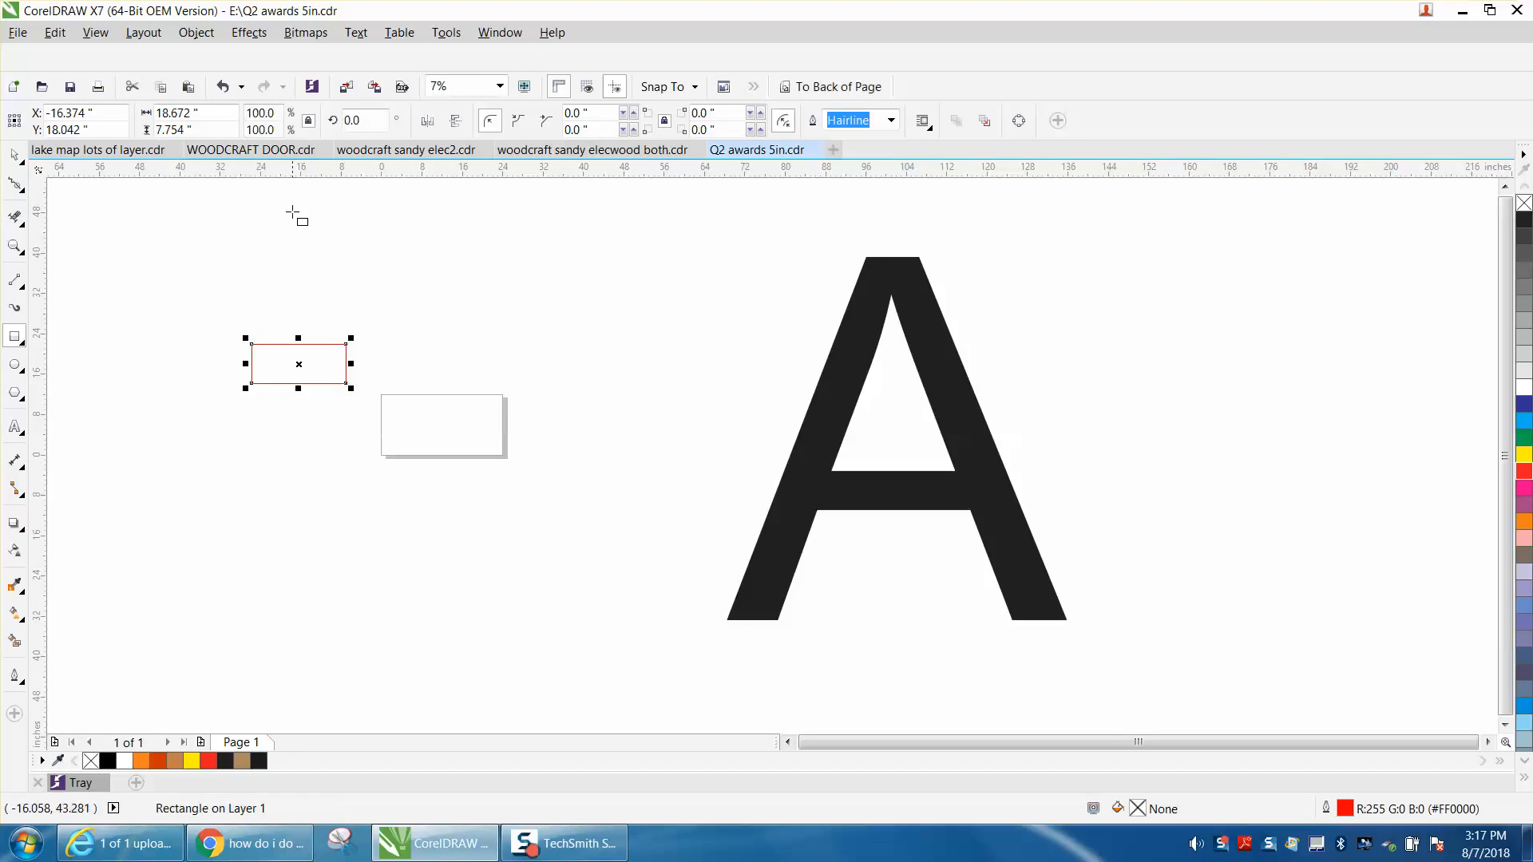
double_click(210, 128)
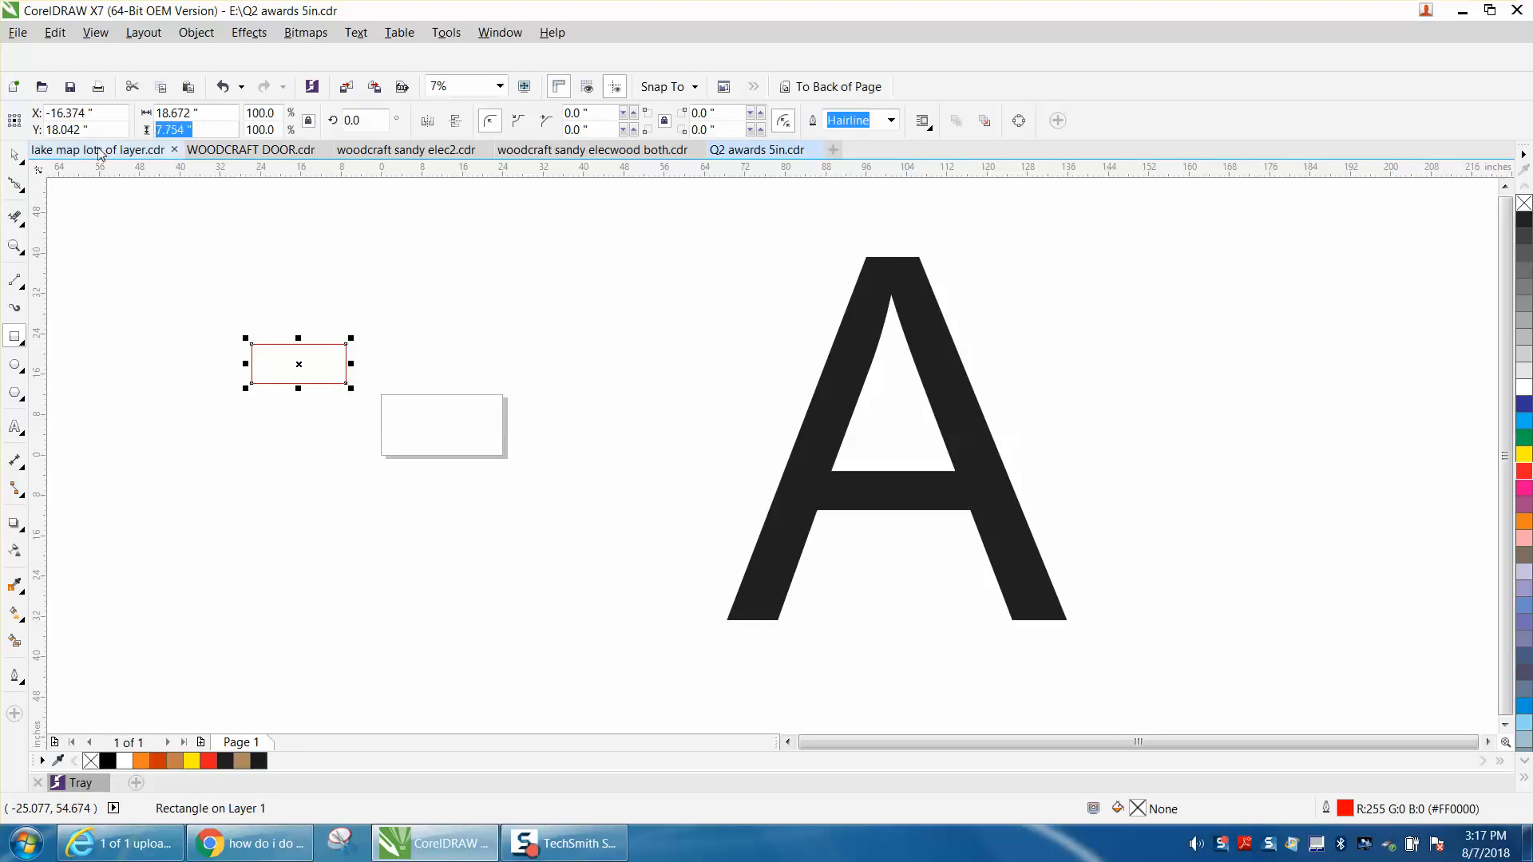
text(24)
key(shift+Tab)
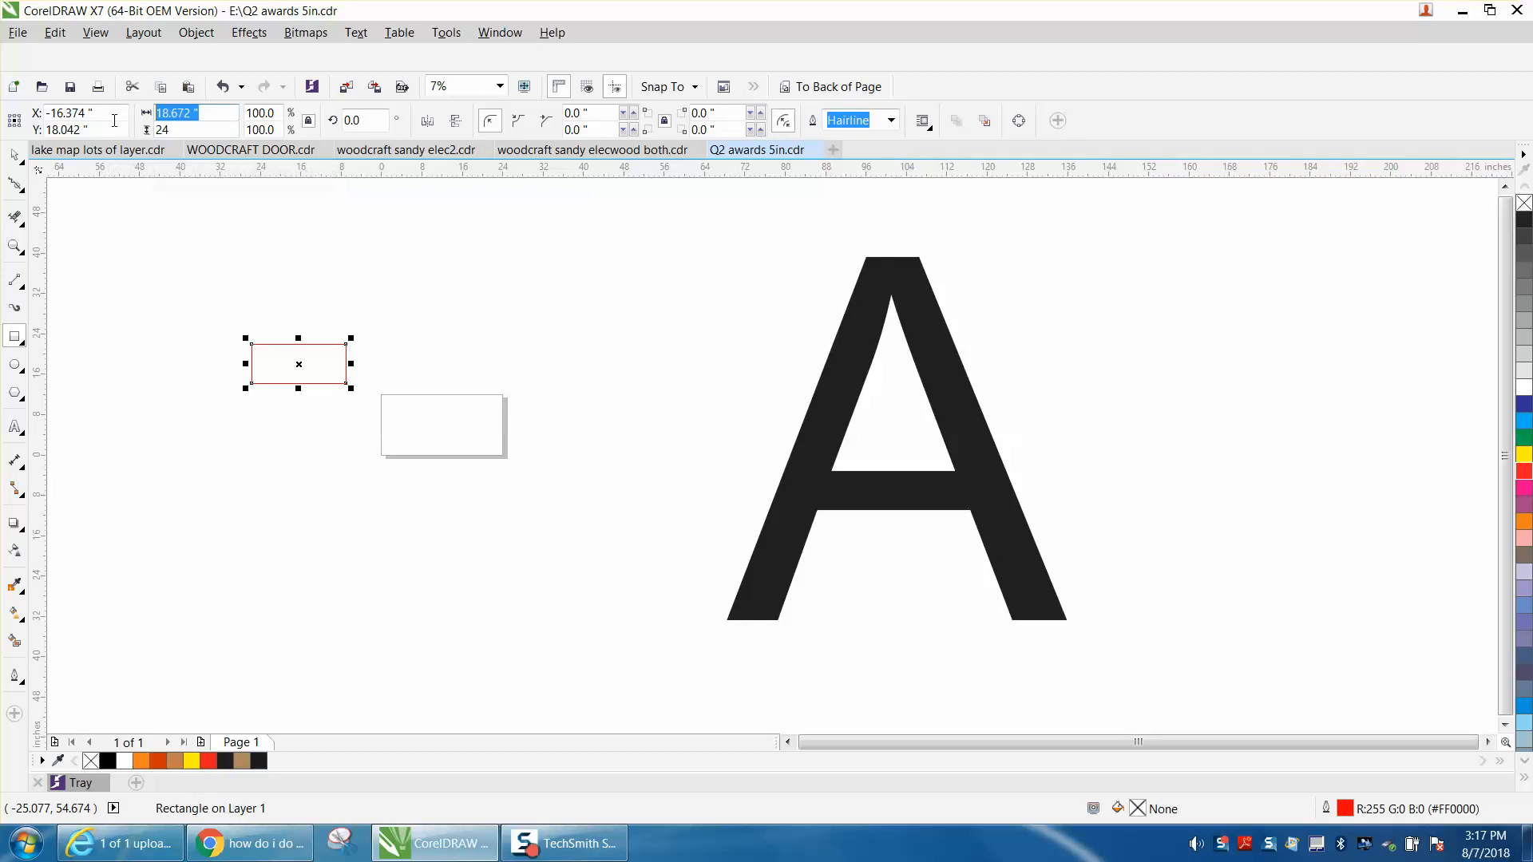
text(12)
key(Return)
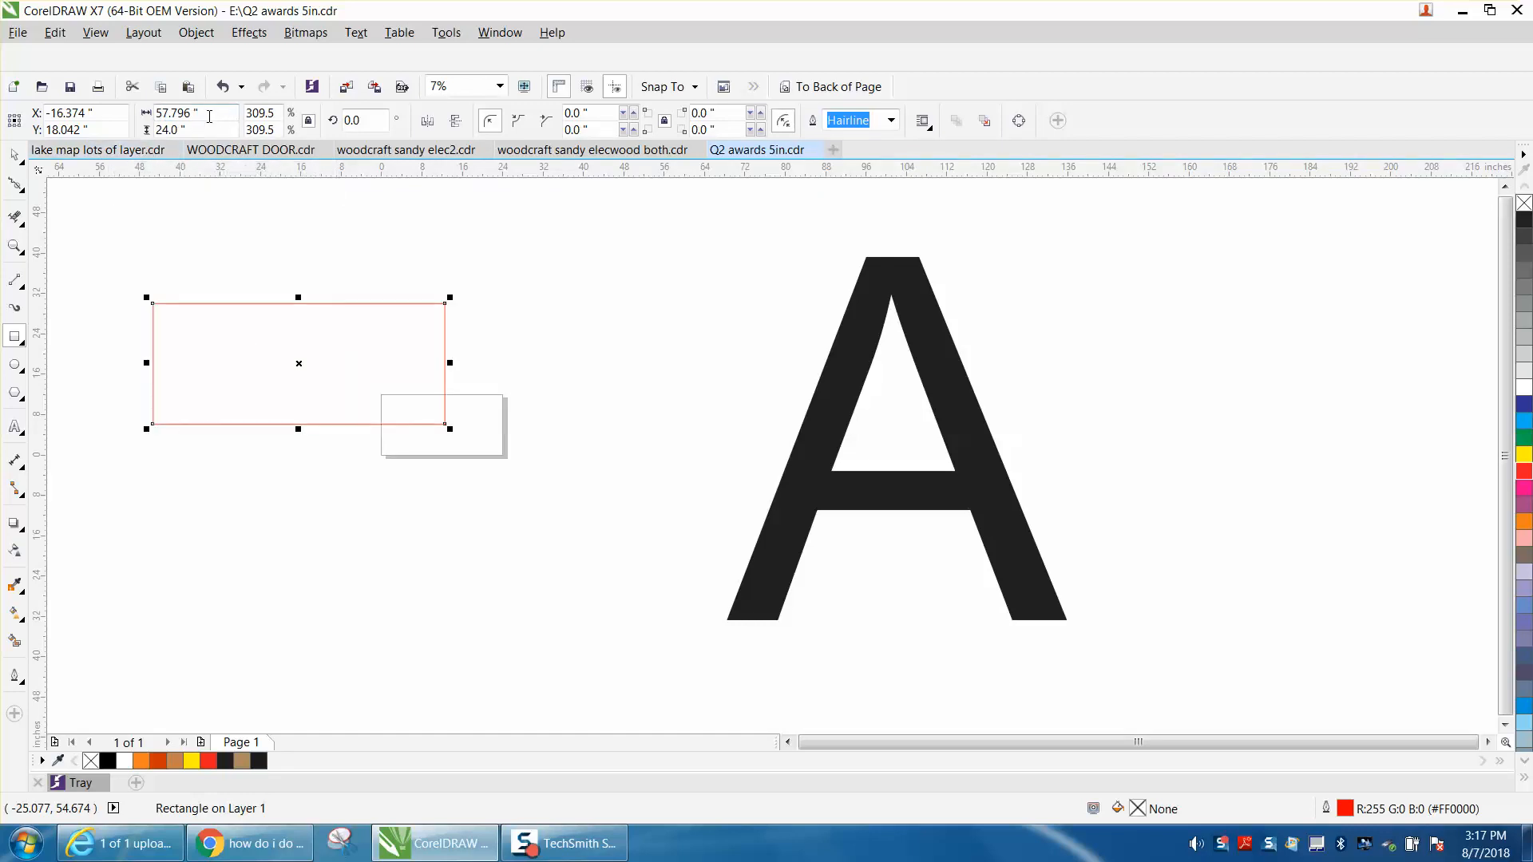
drag(216, 116, 103, 116)
text(12)
key(Return)
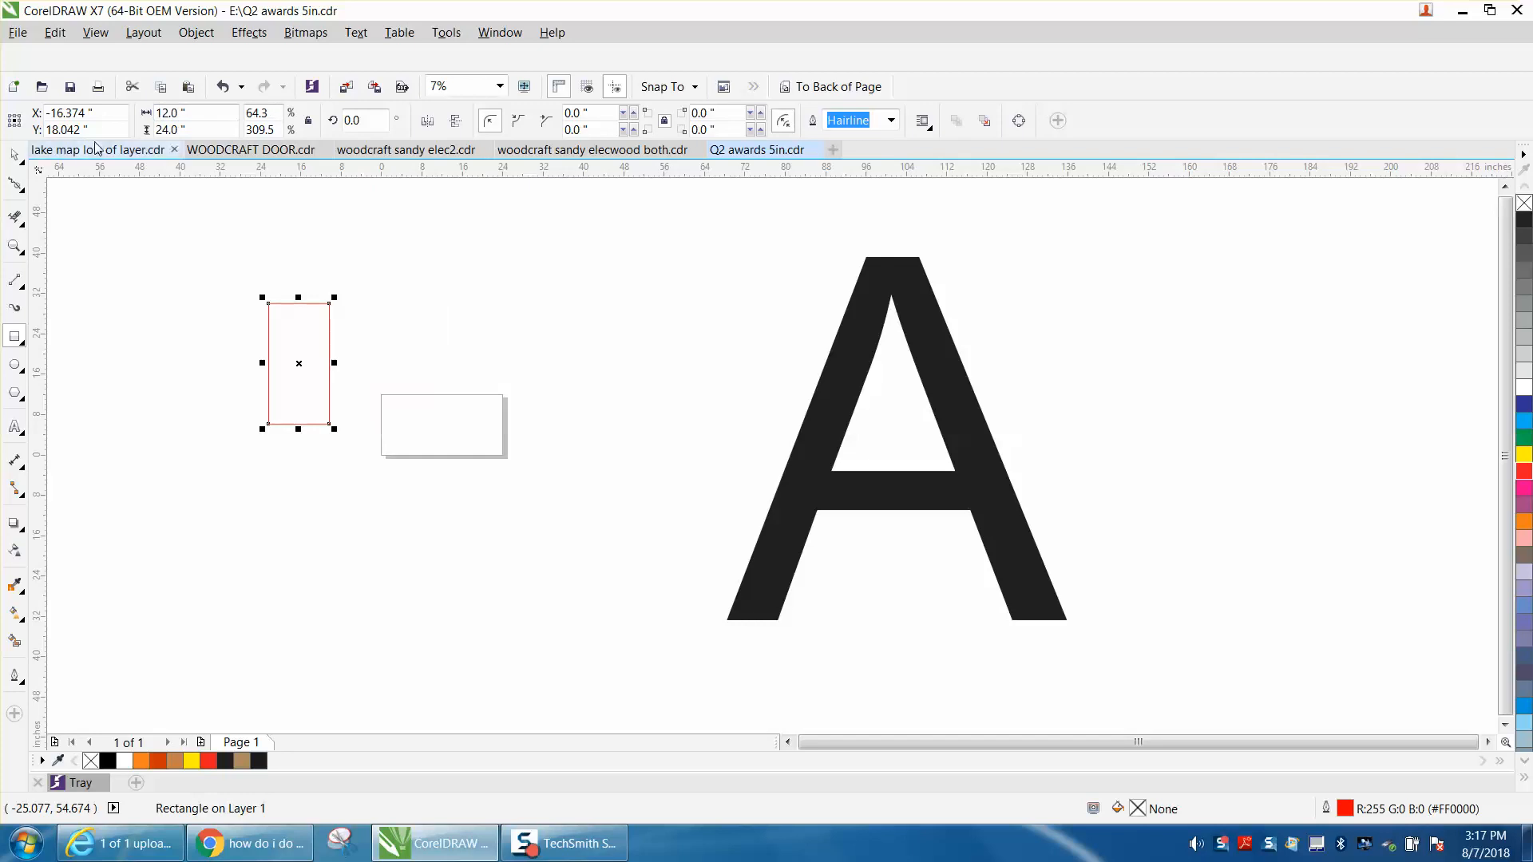
drag(206, 130, 96, 134)
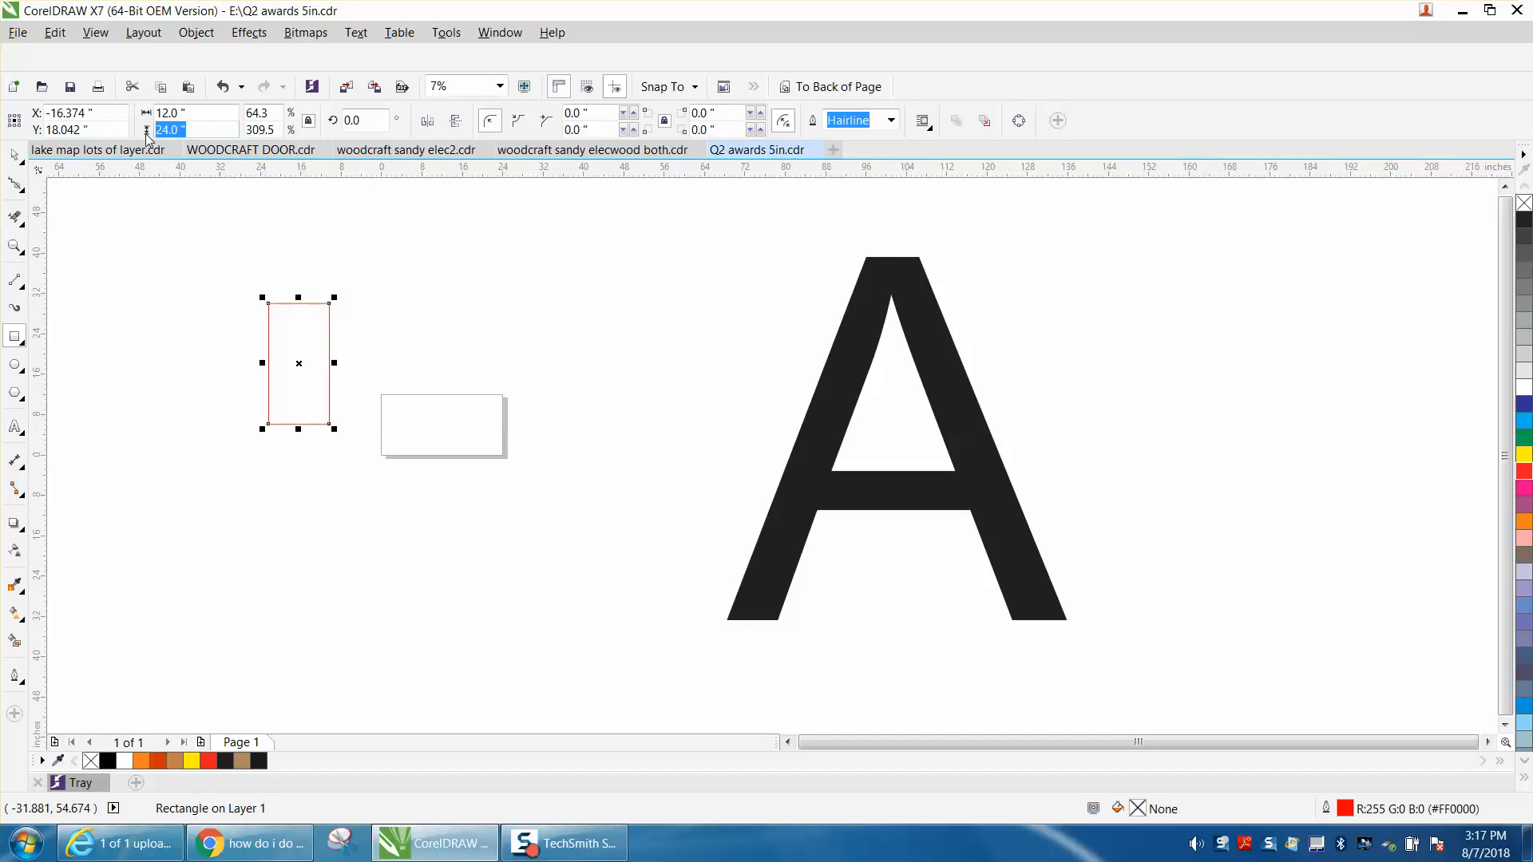
text(24)
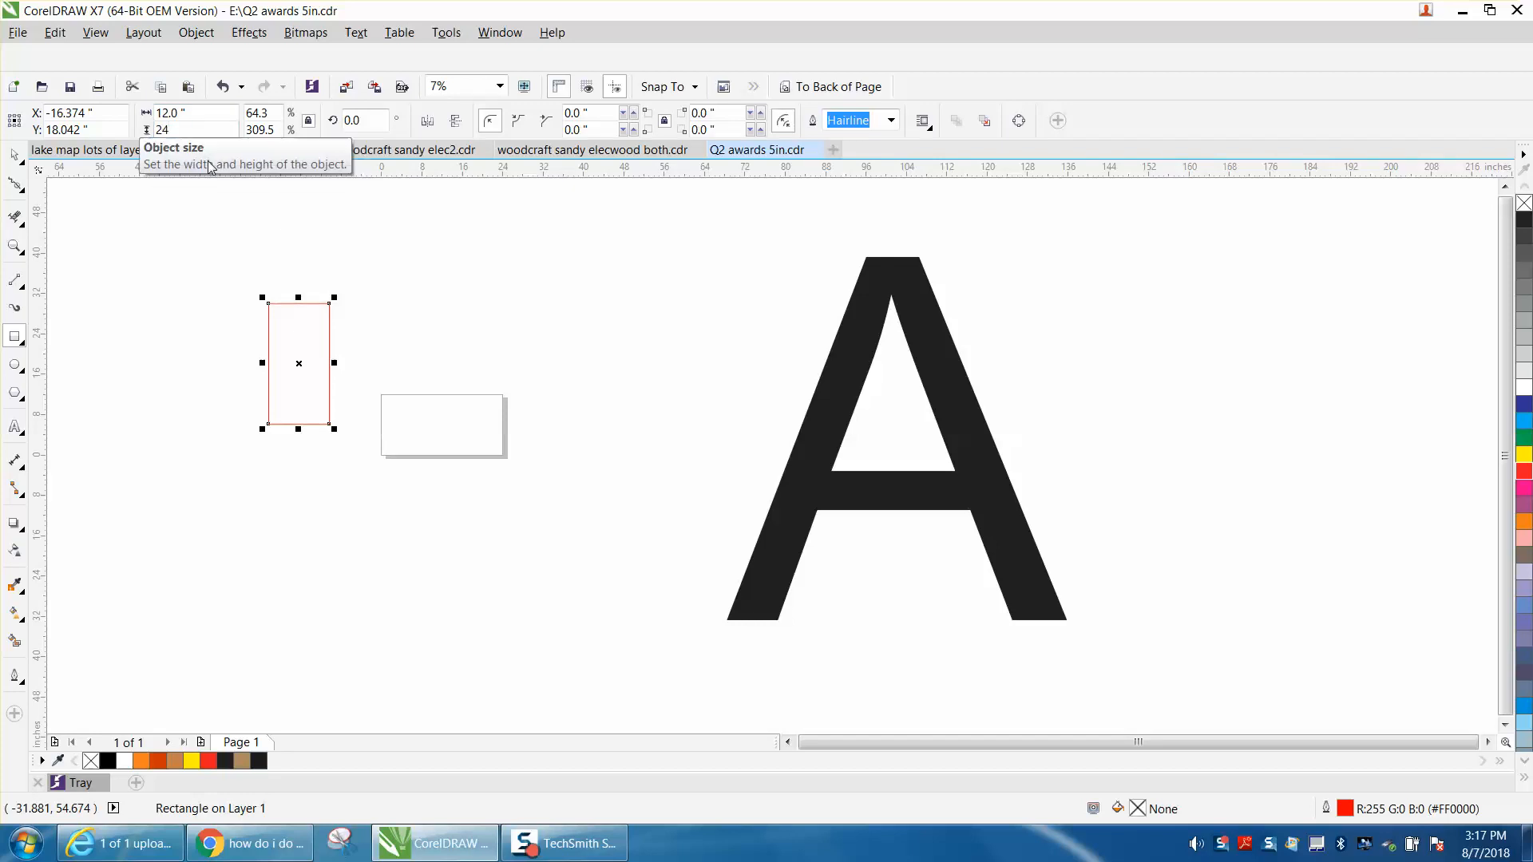
click(266, 229)
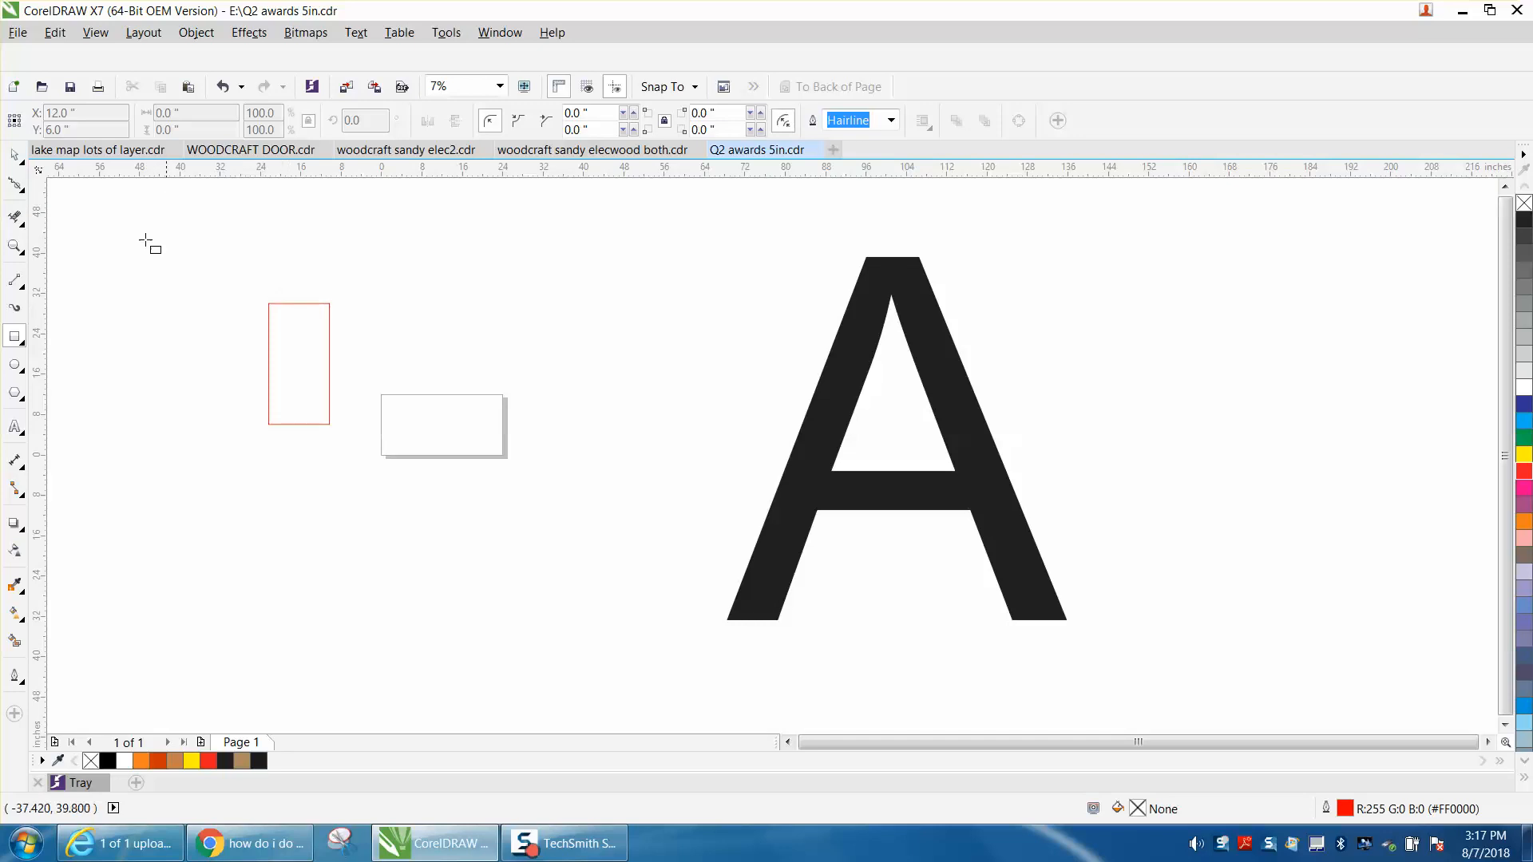
Resize the red rectangle to 24 inches wide by 12 inches high.
click(14, 154)
click(284, 302)
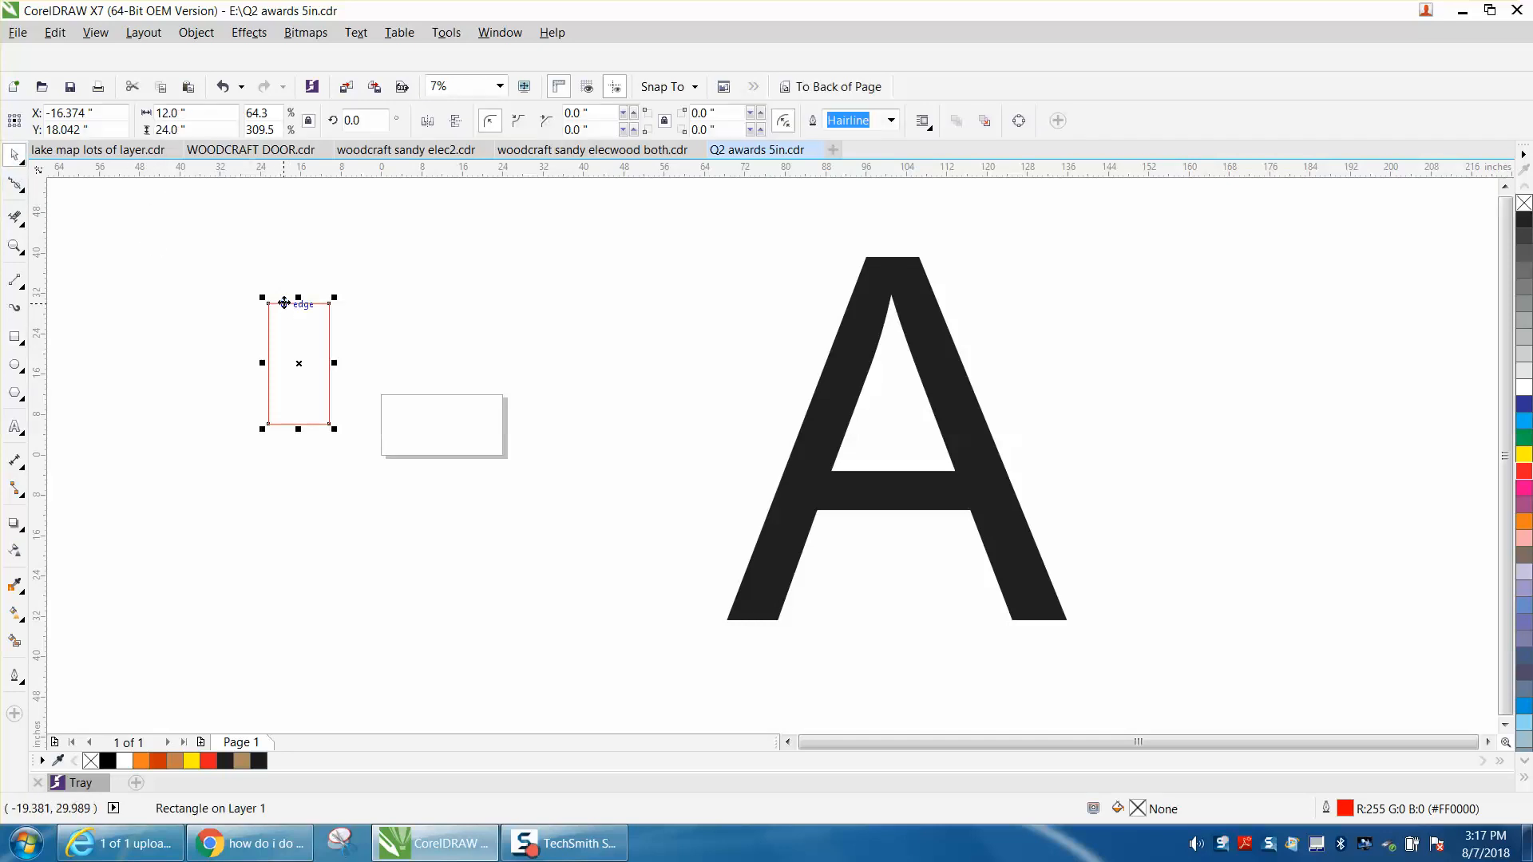
click(197, 114)
text(24)
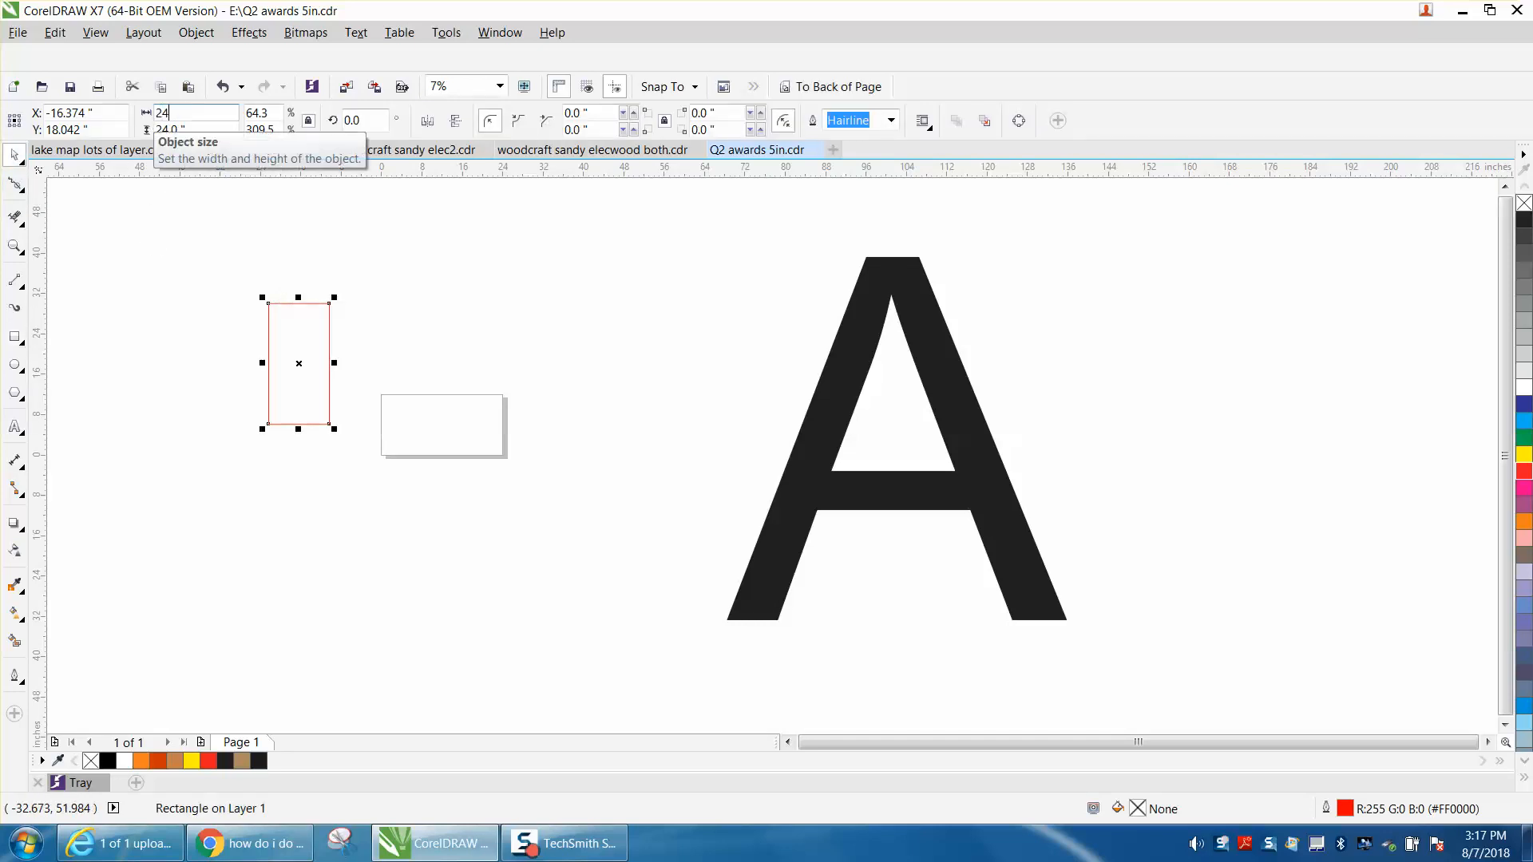
drag(194, 130, 118, 144)
text(12)
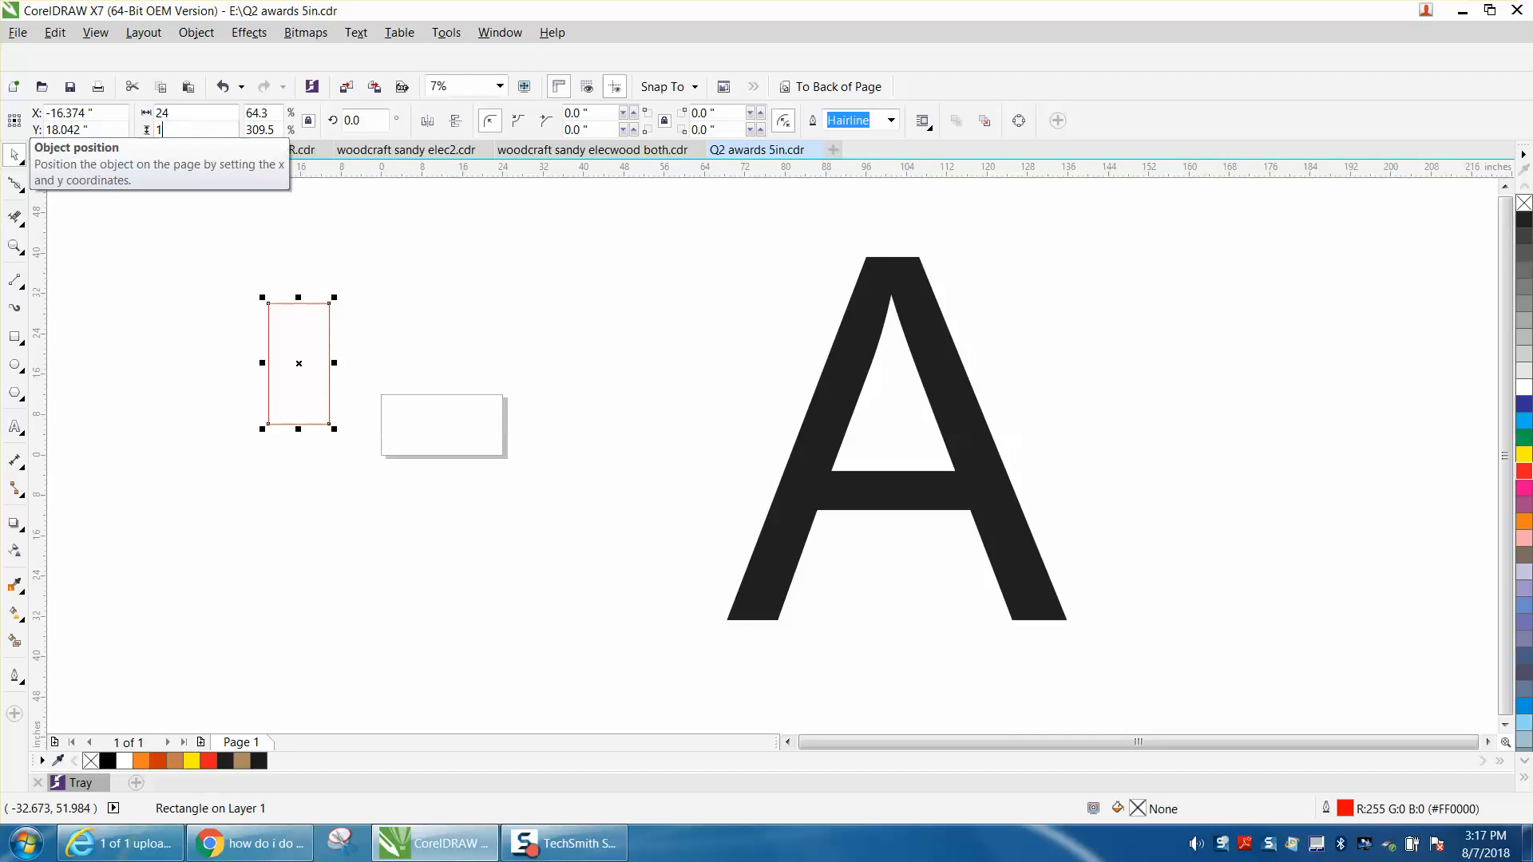
key(Return)
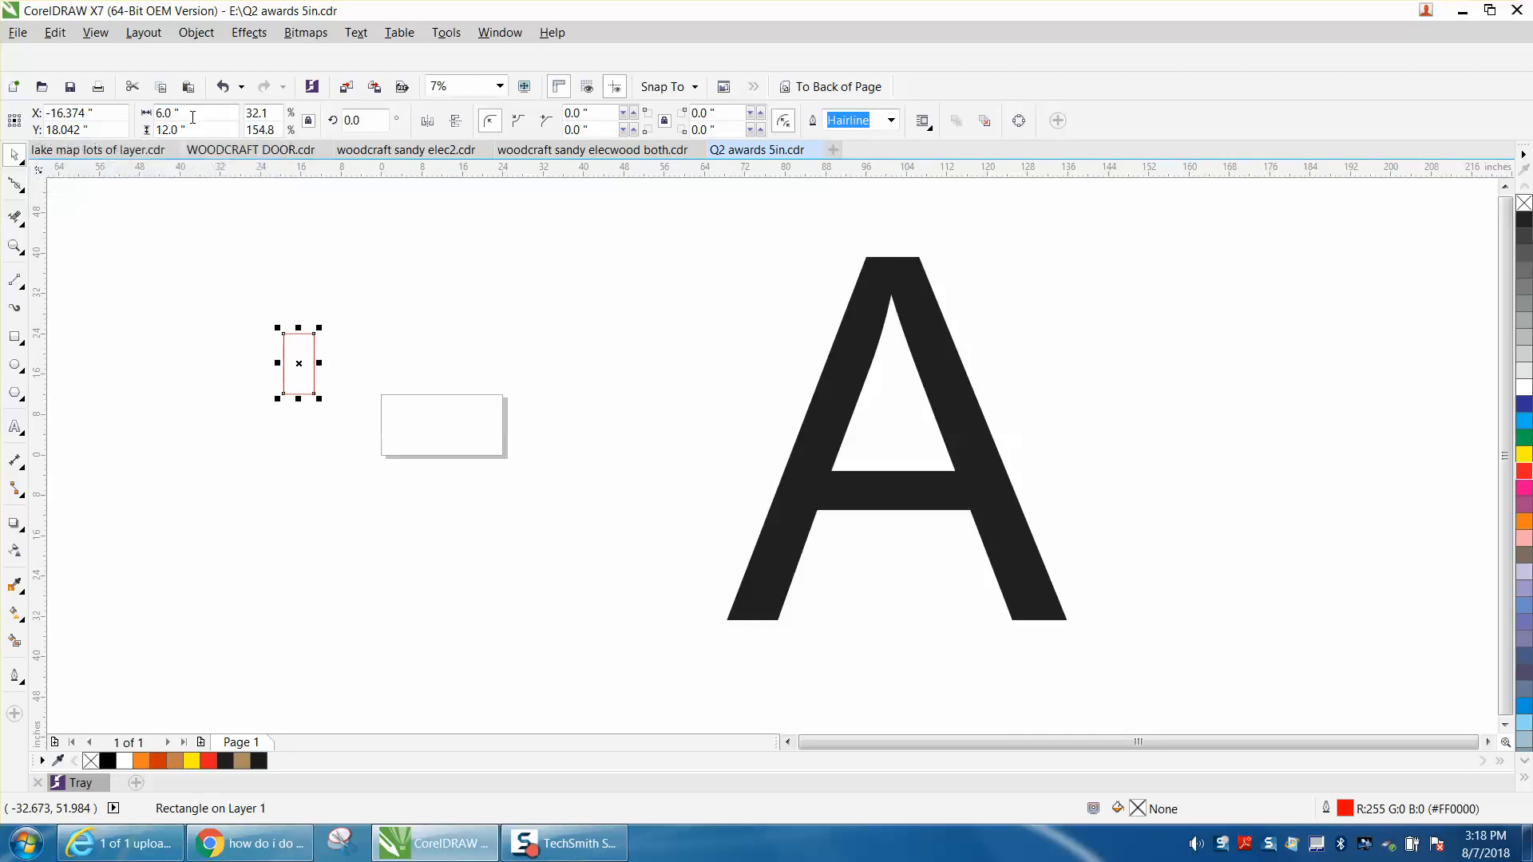
drag(216, 113, 159, 114)
text(24)
key(Return)
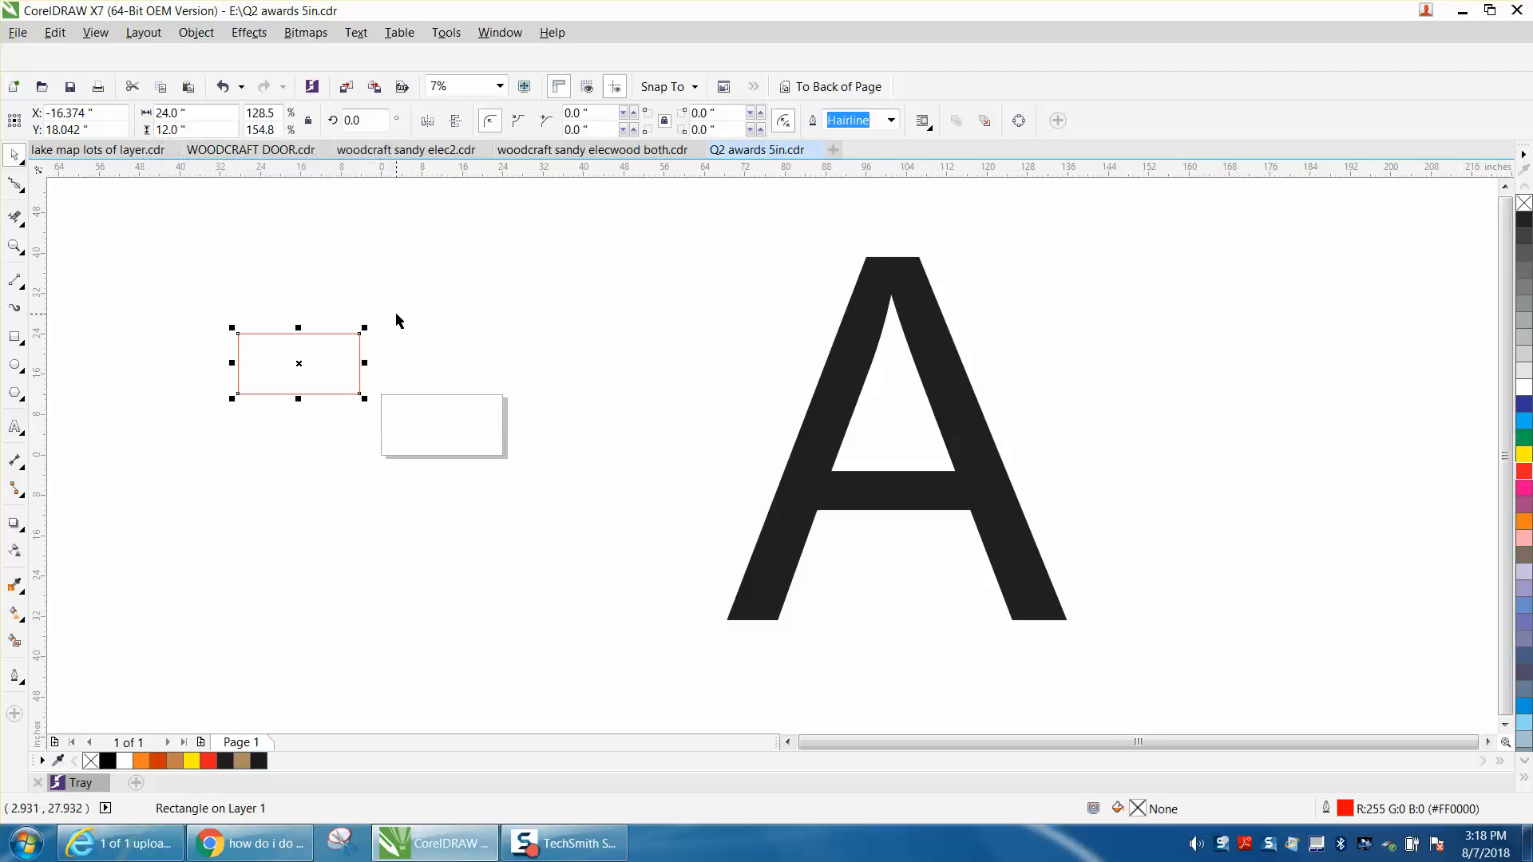
Move the rectangle over the lower-left foot of the large A, and set the nudge distance to 12 inches.
drag(304, 363, 776, 595)
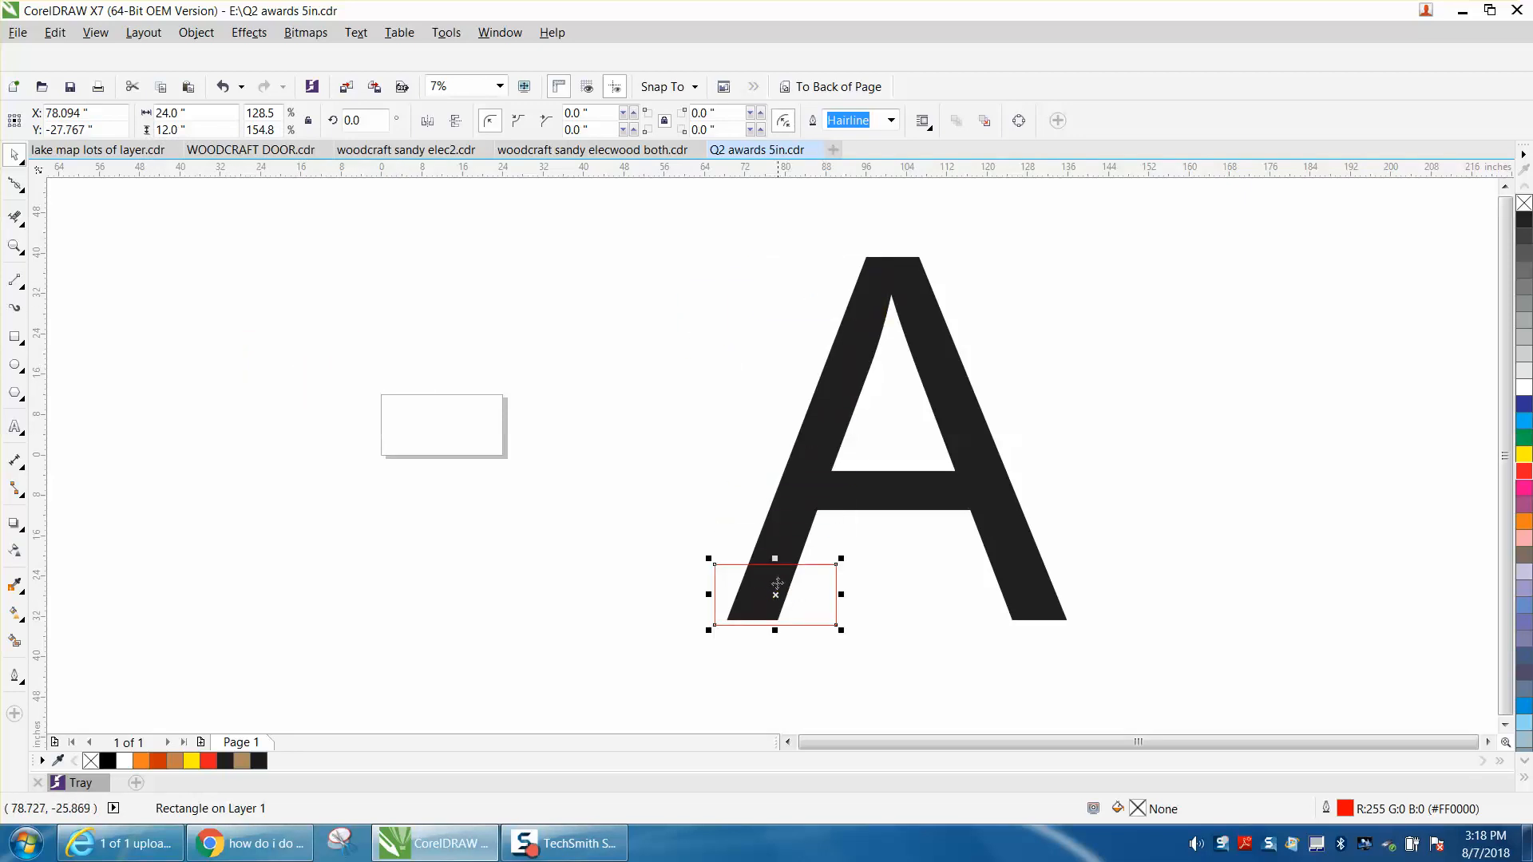
click(514, 487)
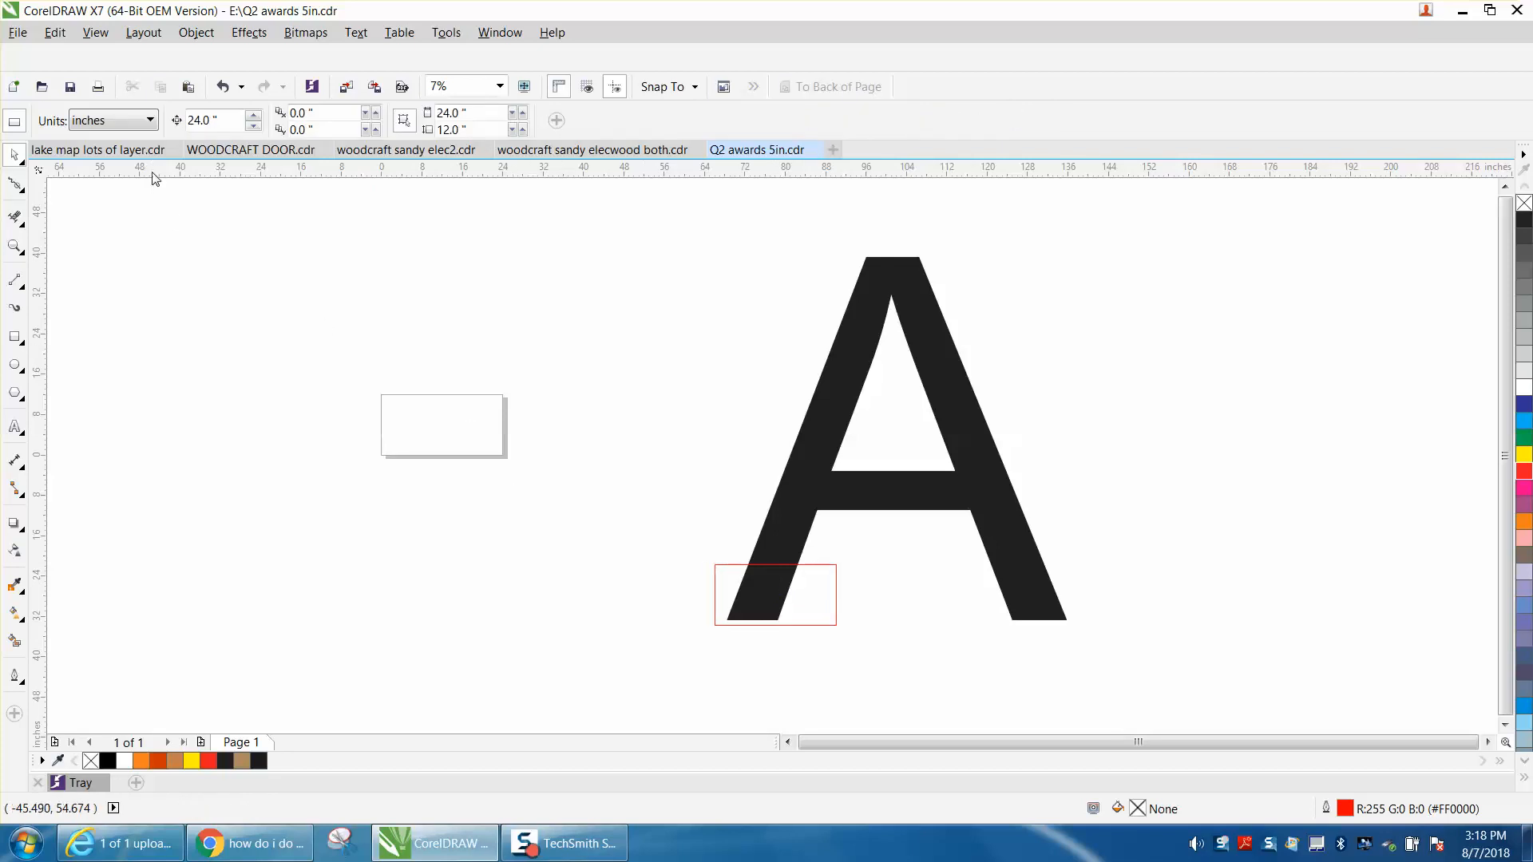
drag(213, 122, 167, 125)
text(12)
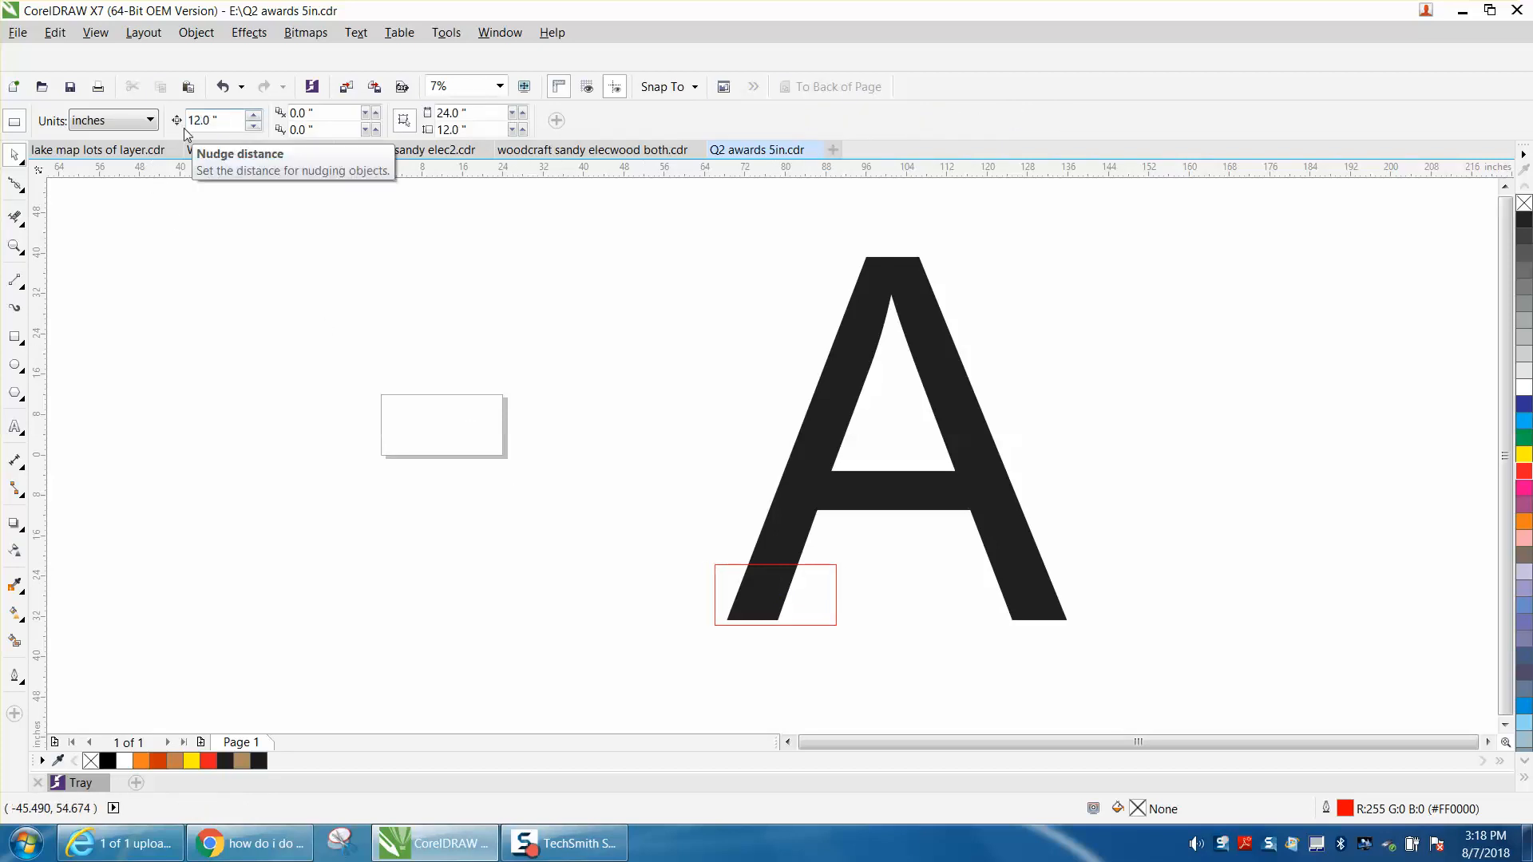
key(Return)
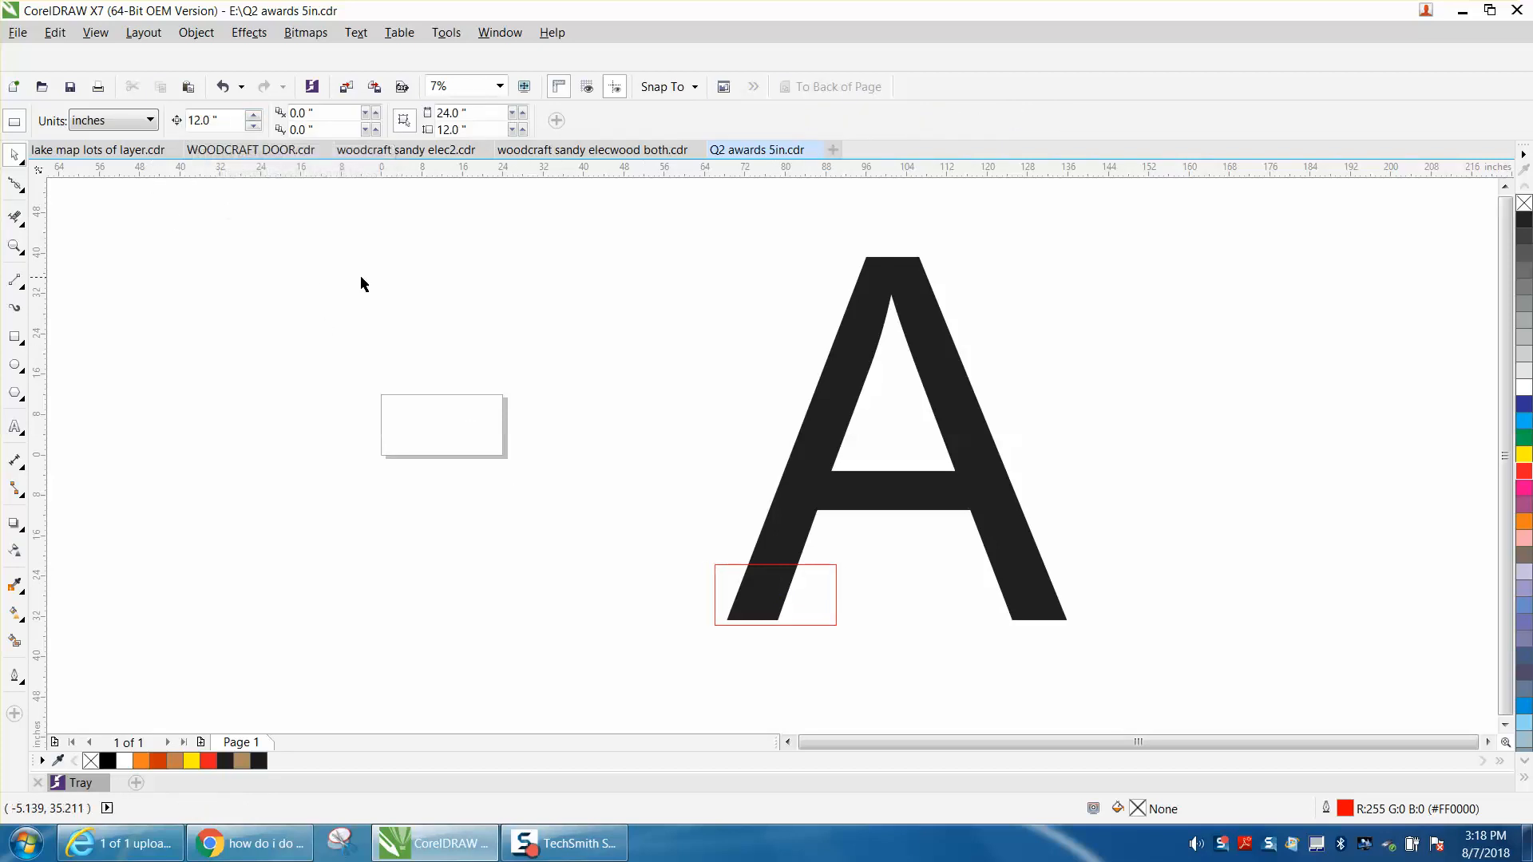
Duplicate the rectangle upward at 12-inch spacing into a column of seven tiles extending past the top of the A.
click(736, 566)
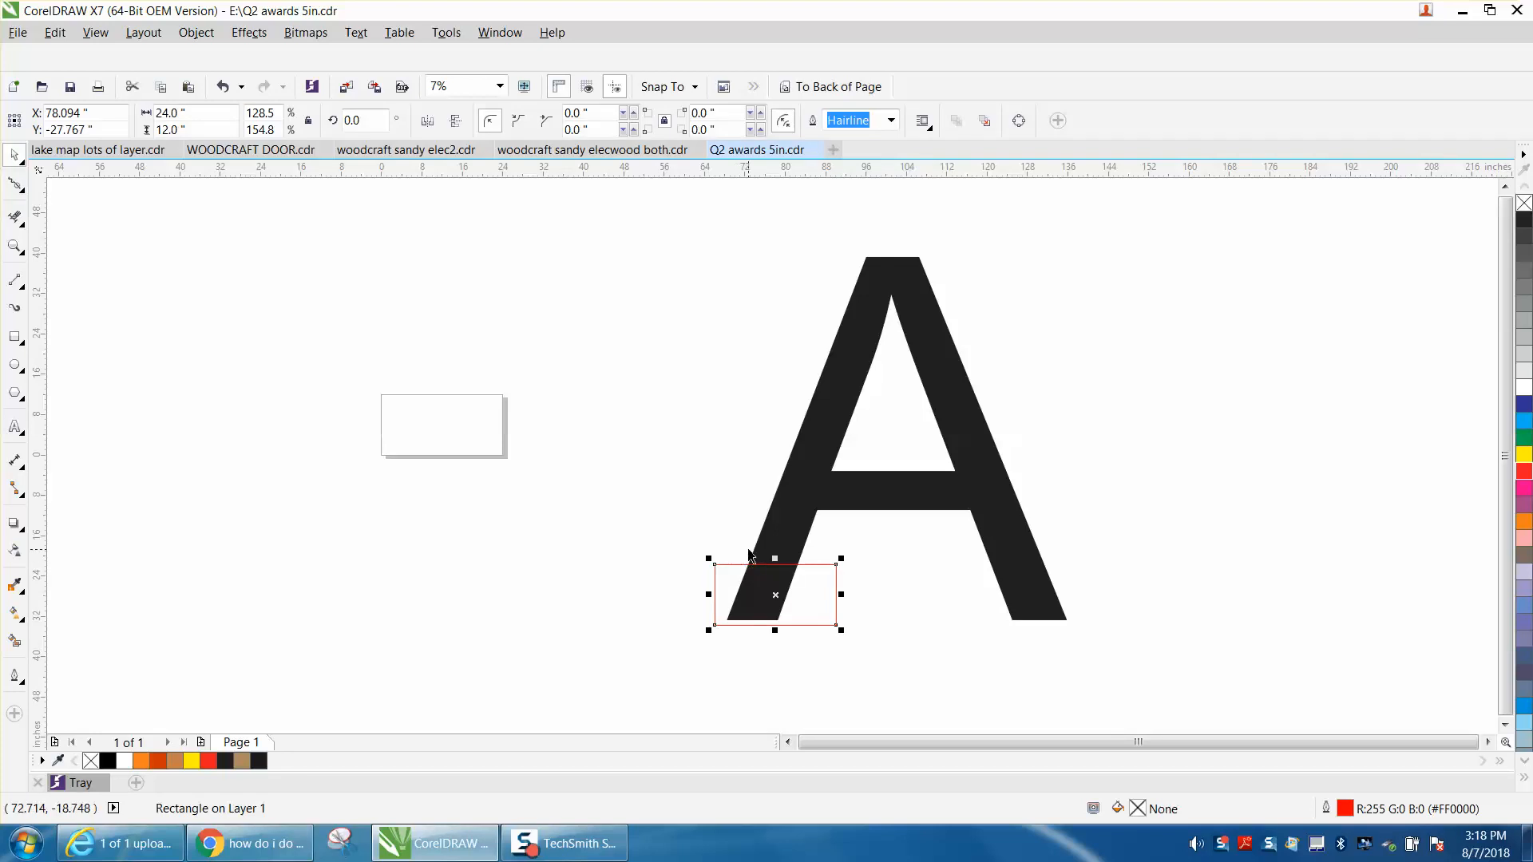
key(Up)
key(ctrl+d)
key(ctrl+d)
key(ctrl+d)
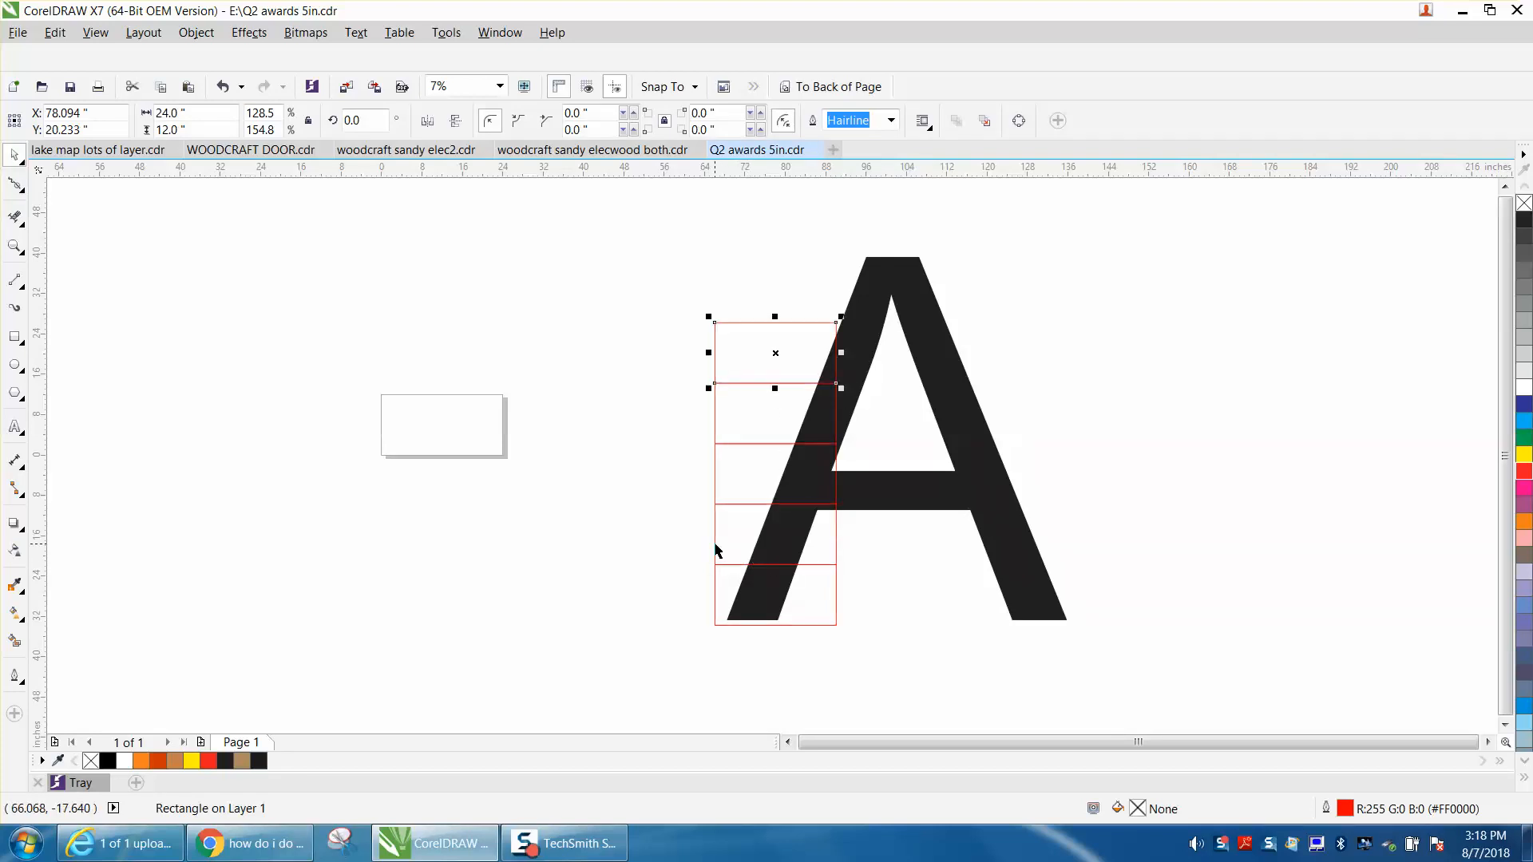
key(ctrl+d)
key(ctrl+d)
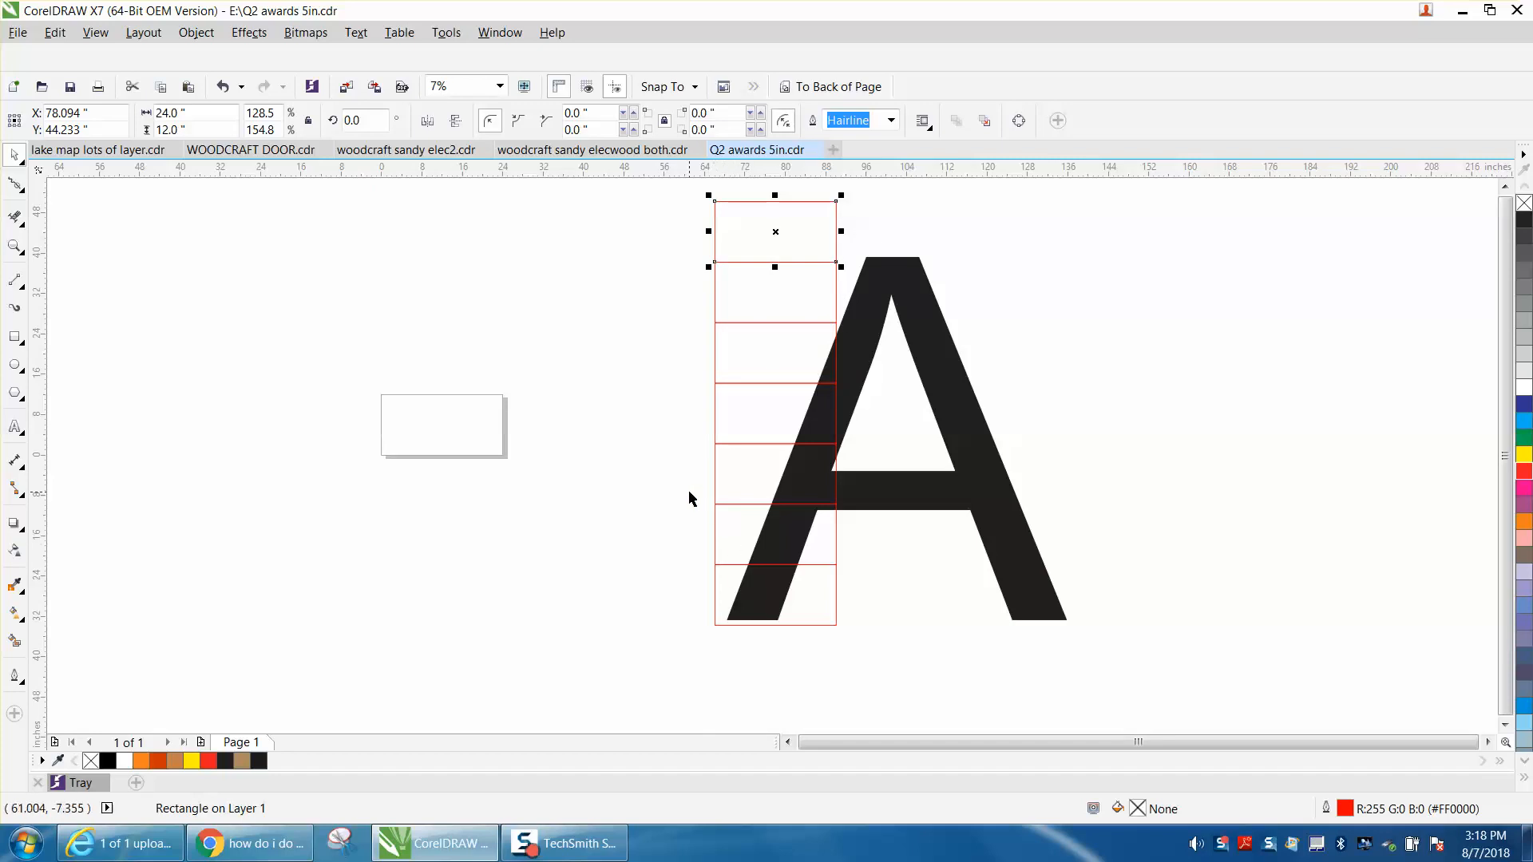
scroll(689, 490, down, 2)
click(669, 333)
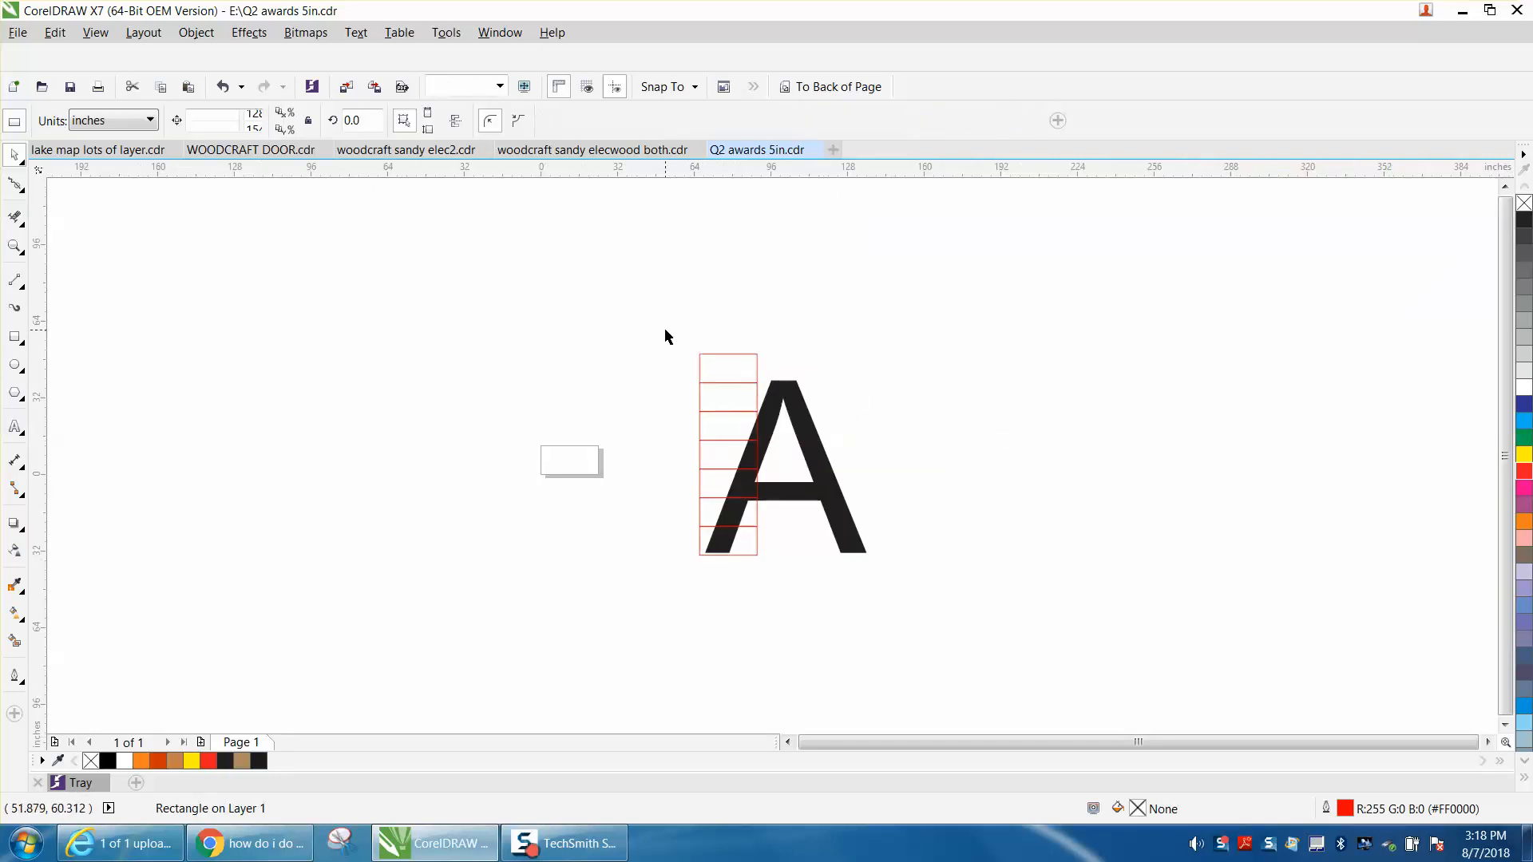
Set the nudge distance to 24 inches and duplicate the tile column rightward twice, making three adjoining columns over the A.
double_click(218, 121)
text(24)
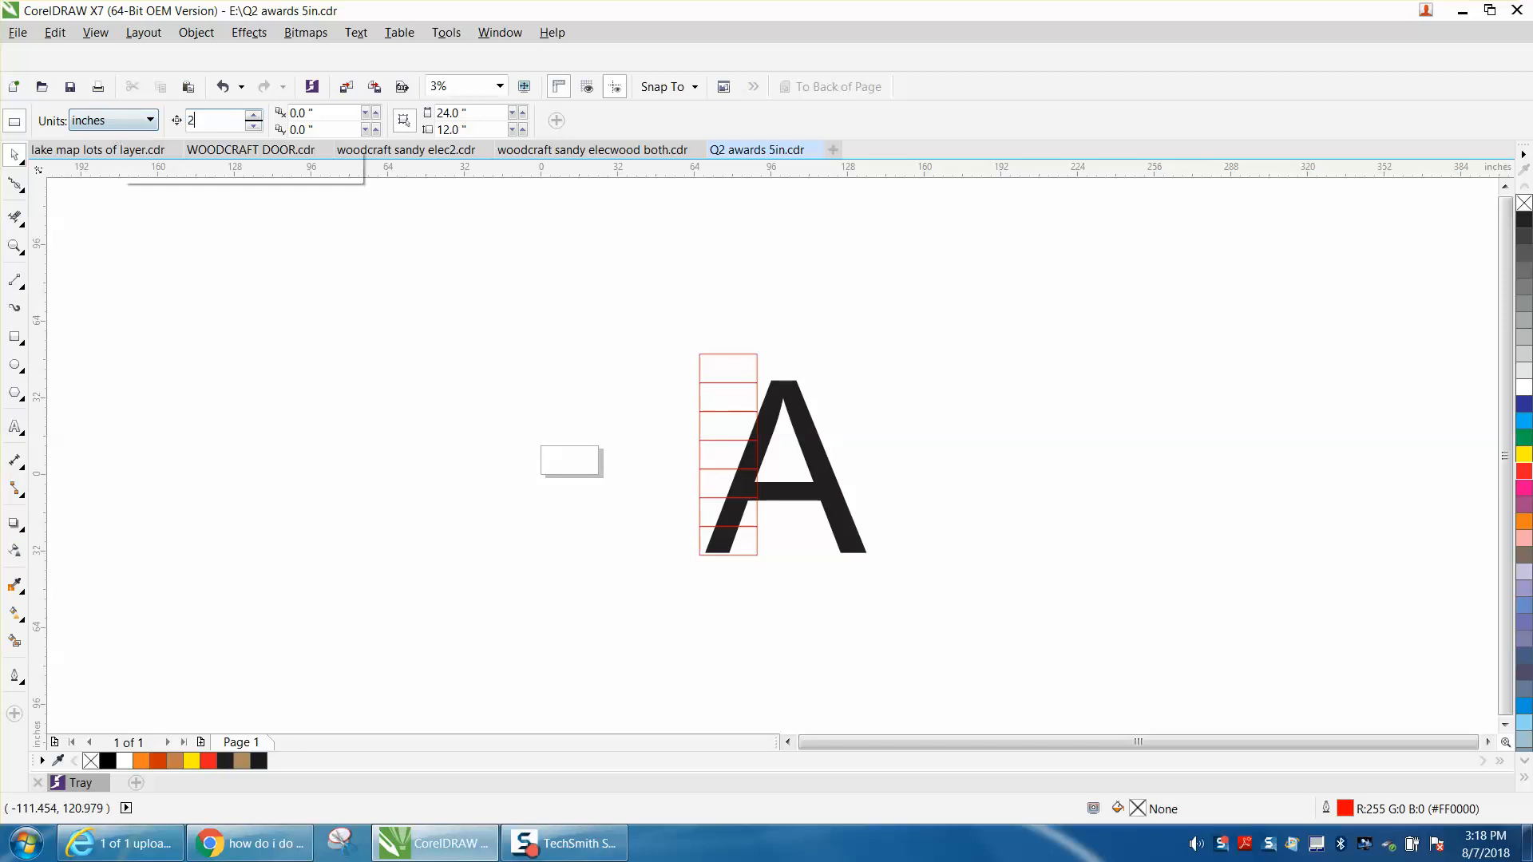
drag(664, 325, 837, 589)
key(KP_Add)
key(Right)
key(Page_Down)
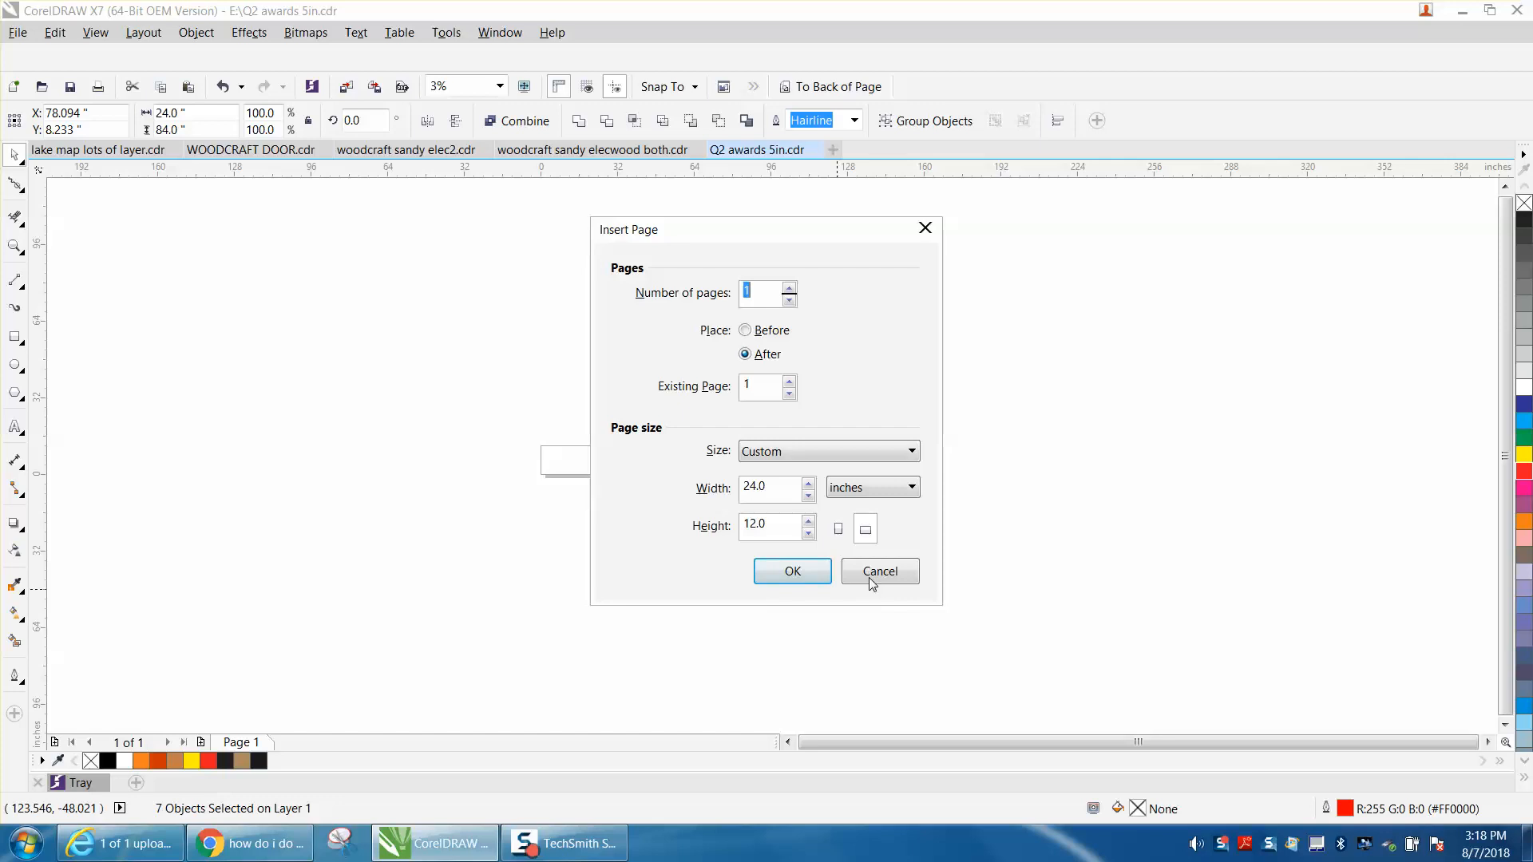
click(870, 575)
key(KP_Add)
key(Right)
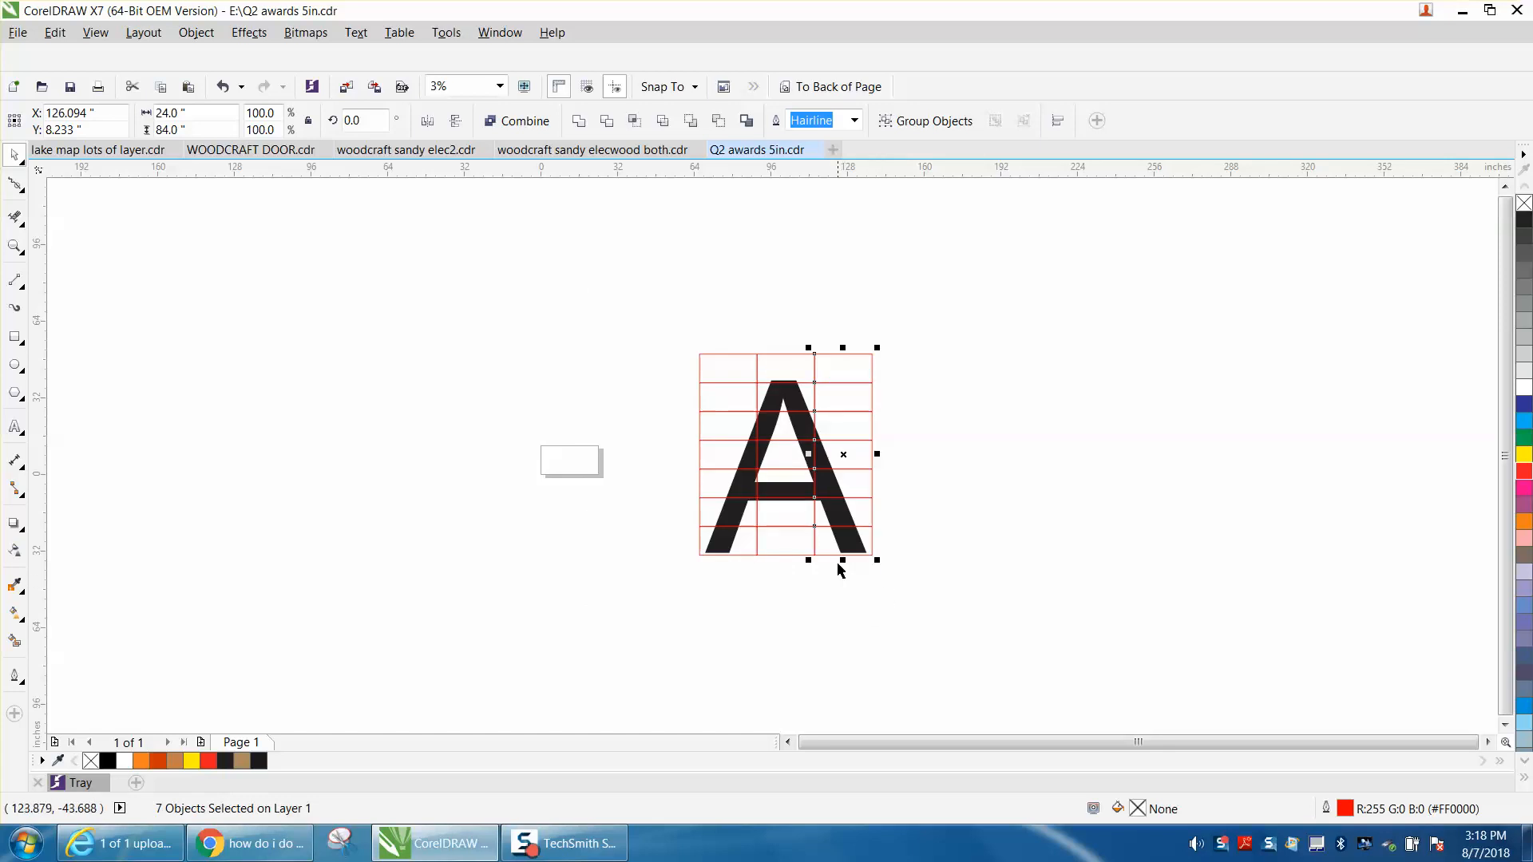
click(947, 631)
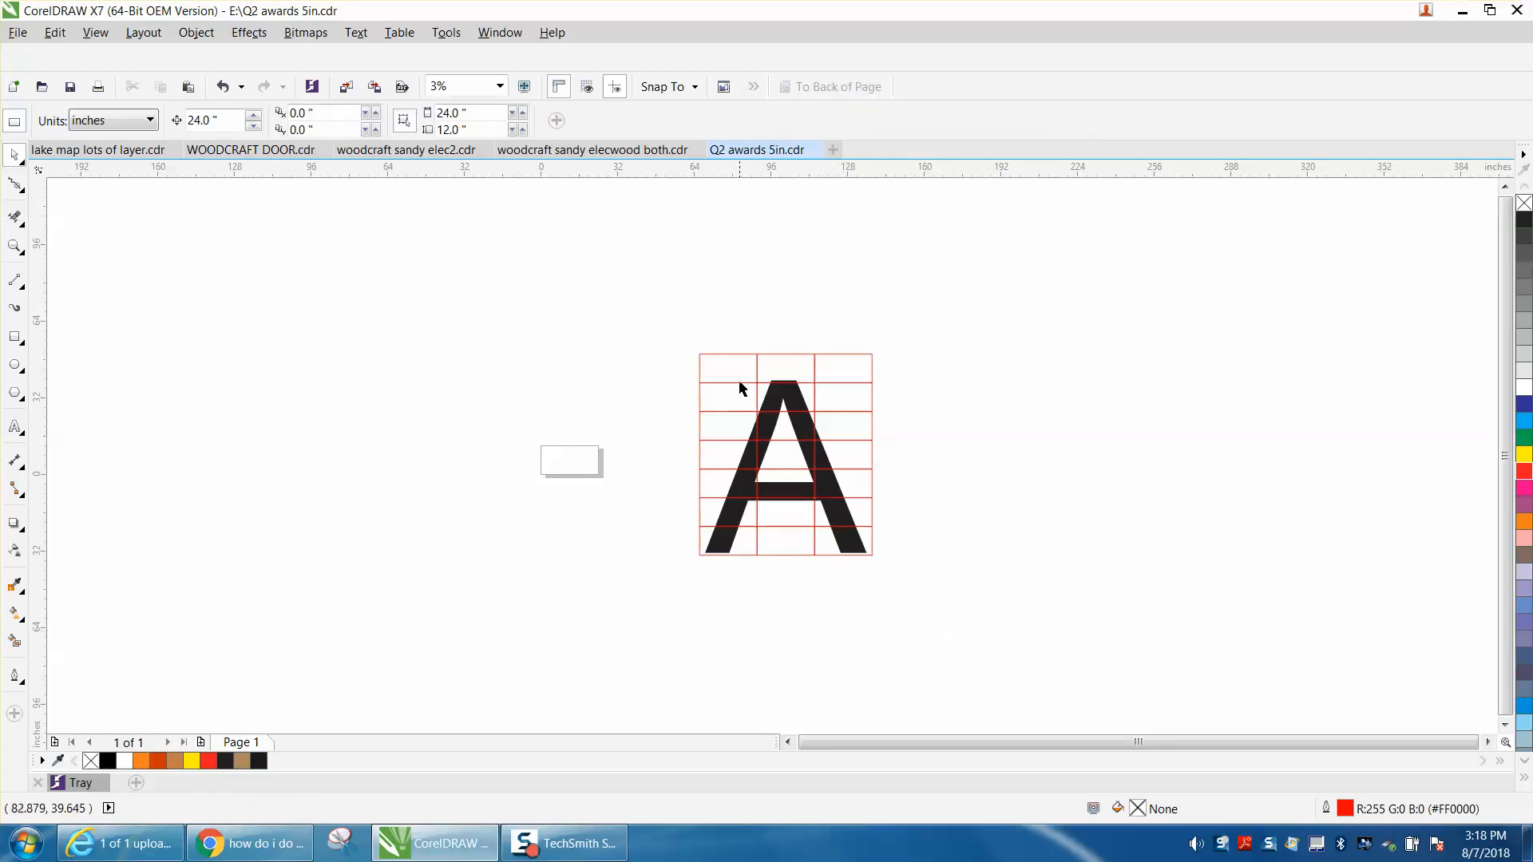
Move the whole tile grid together with the letter A 24 inches to the left.
drag(690, 345, 950, 590)
key(Left)
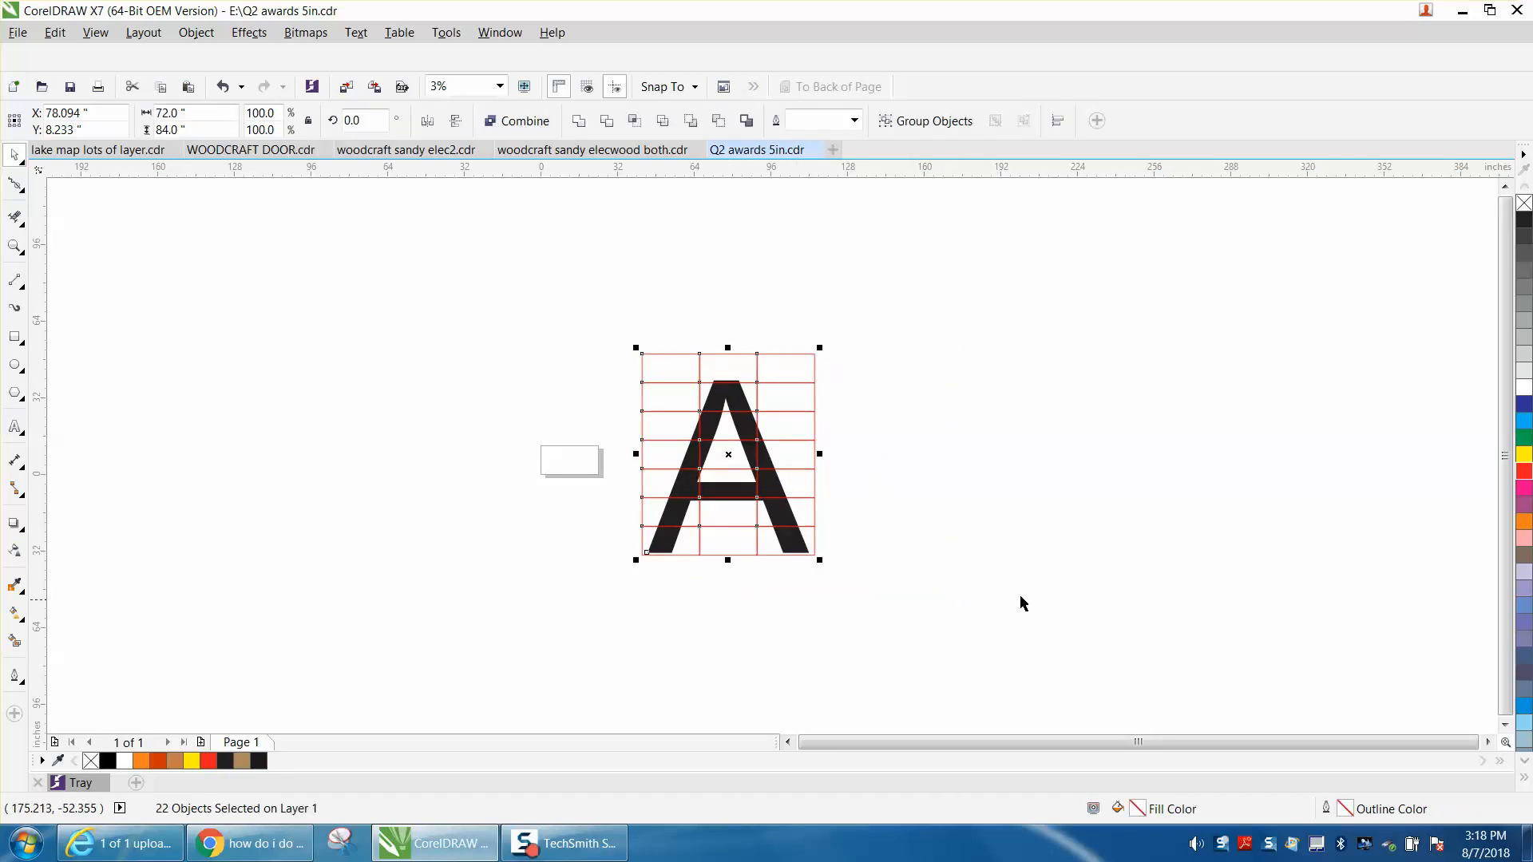
click(1016, 563)
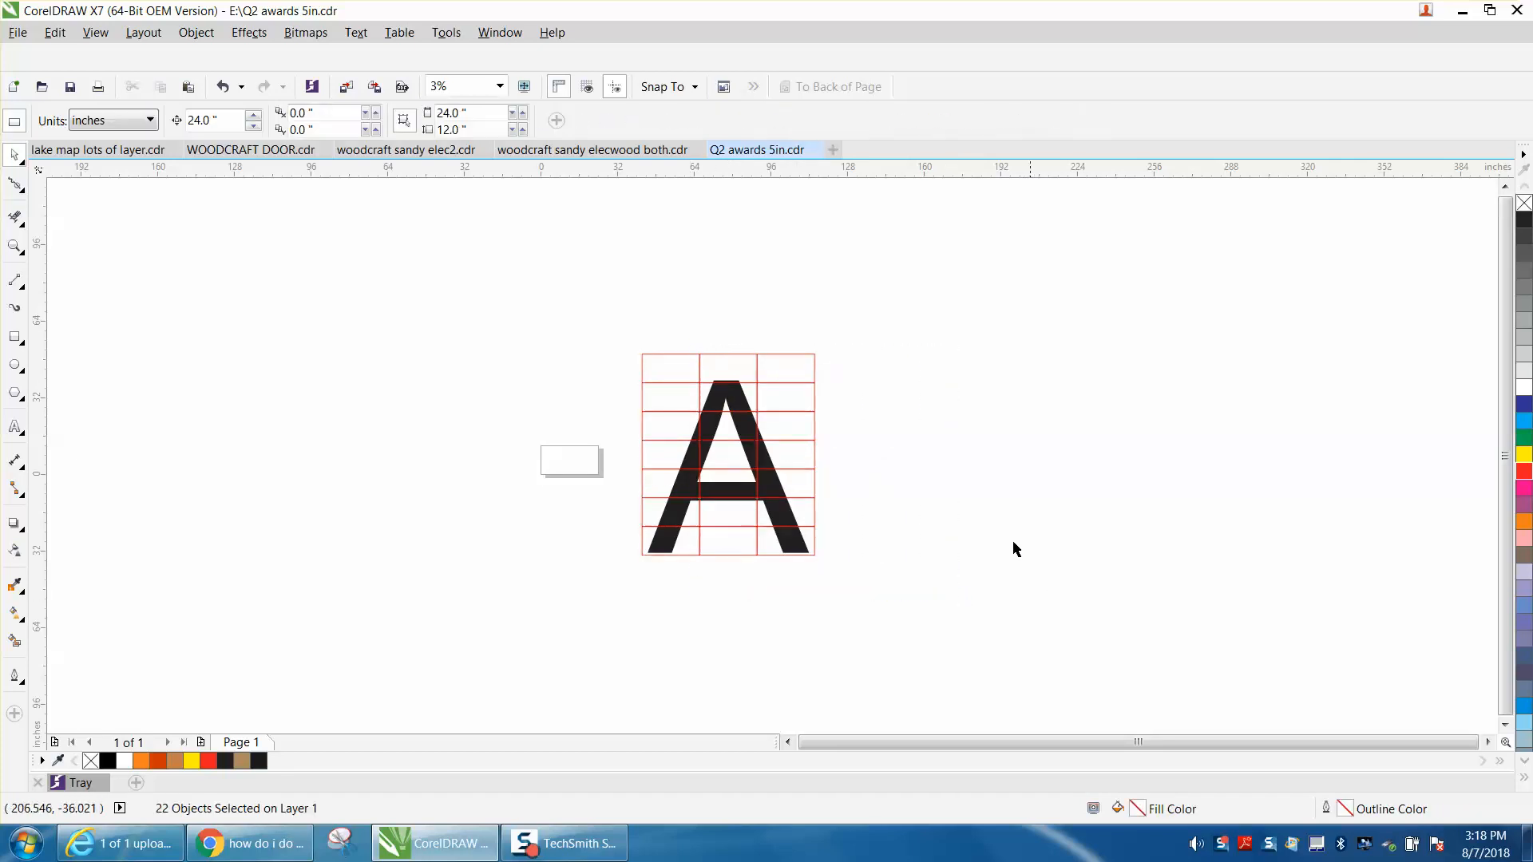
Move the letter A alone 96 inches straight up, clear of the tile grid.
click(742, 398)
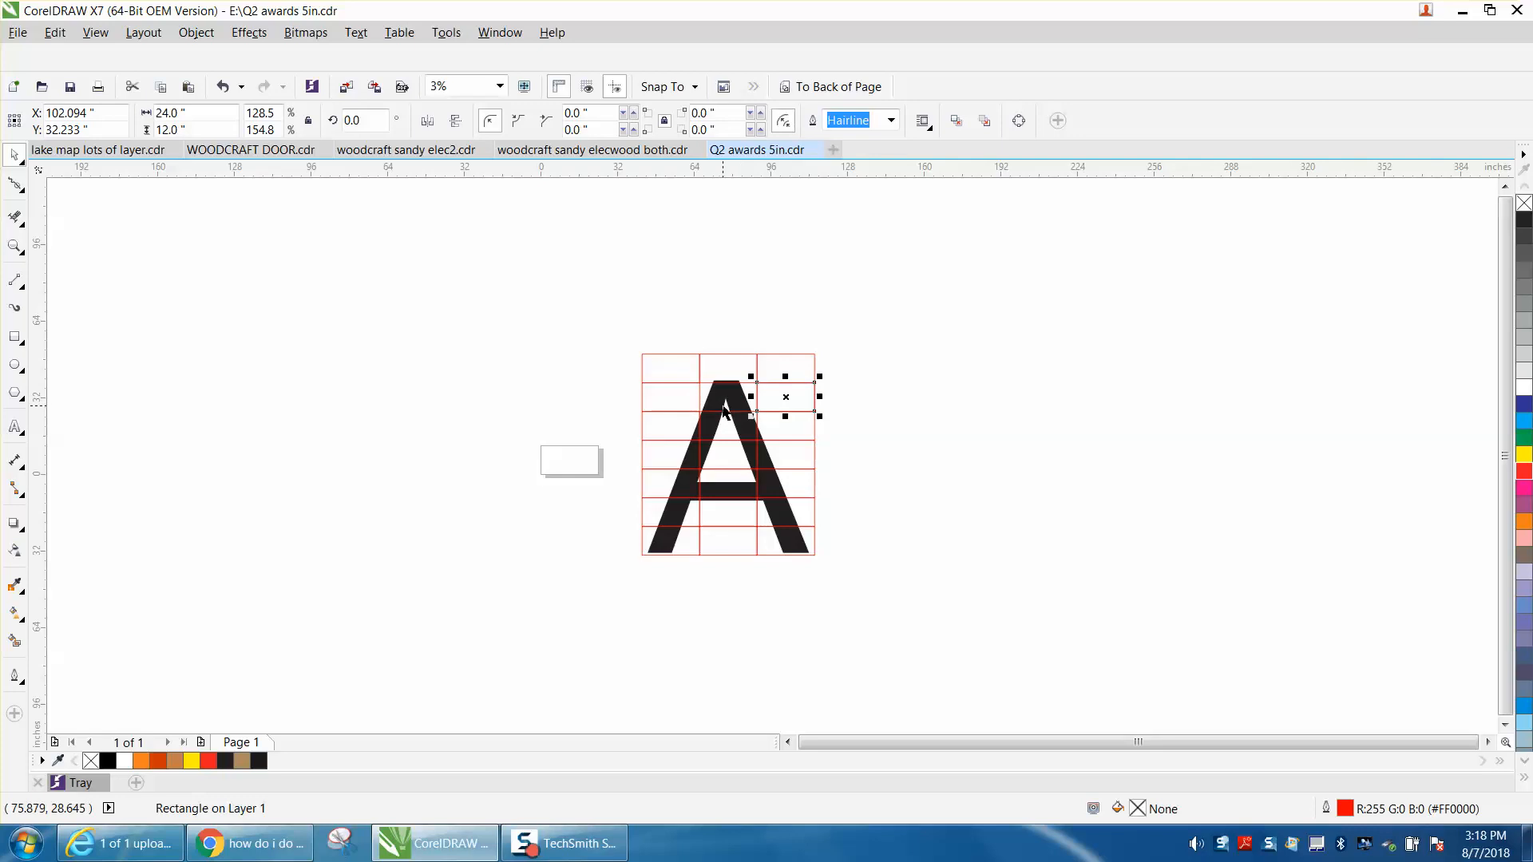
click(734, 401)
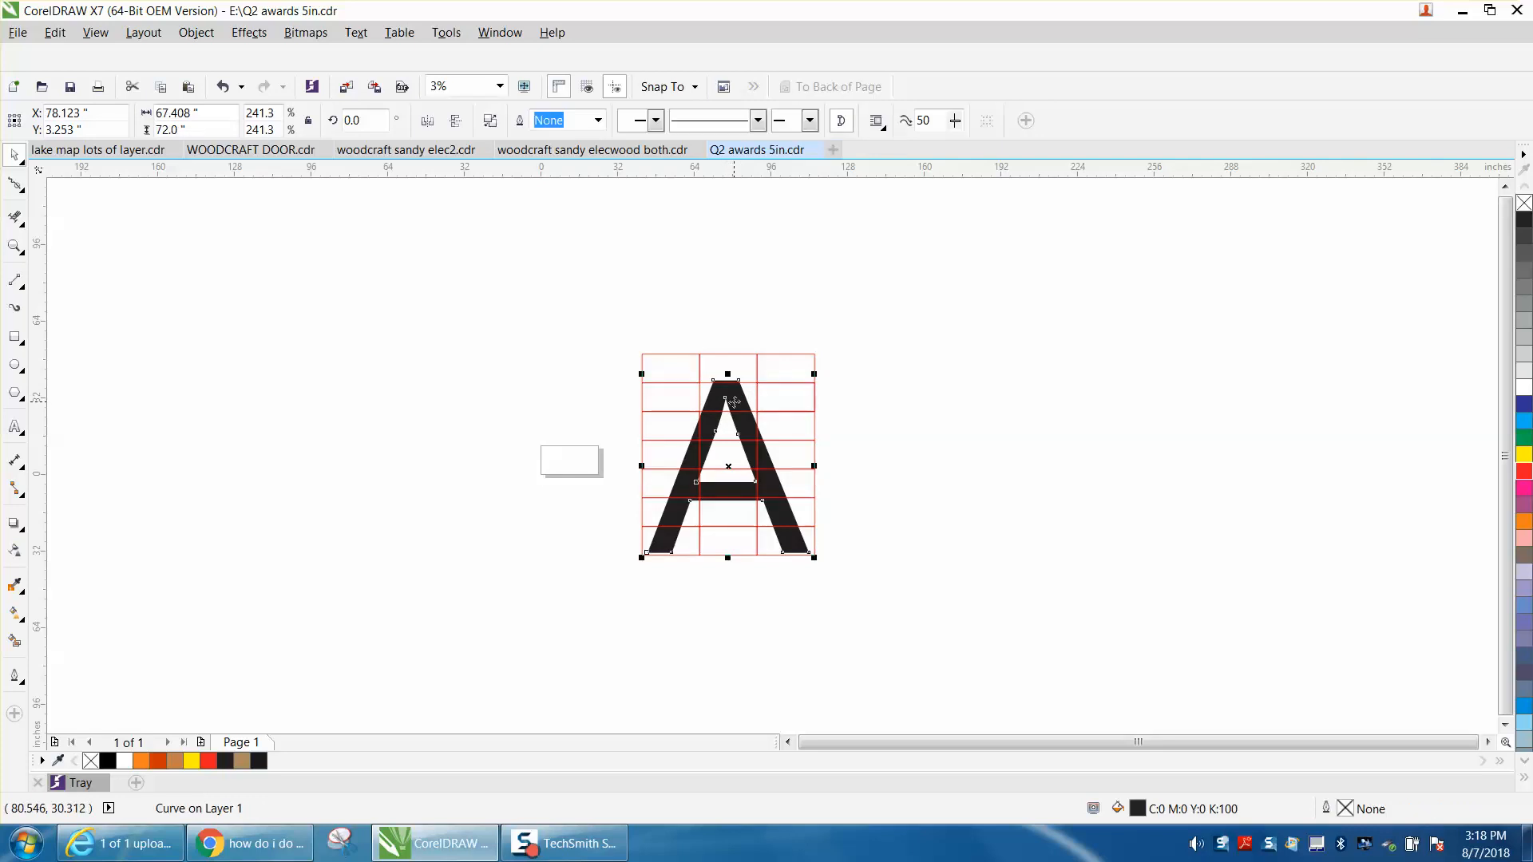
key(Up)
key(Up)
key(Up)
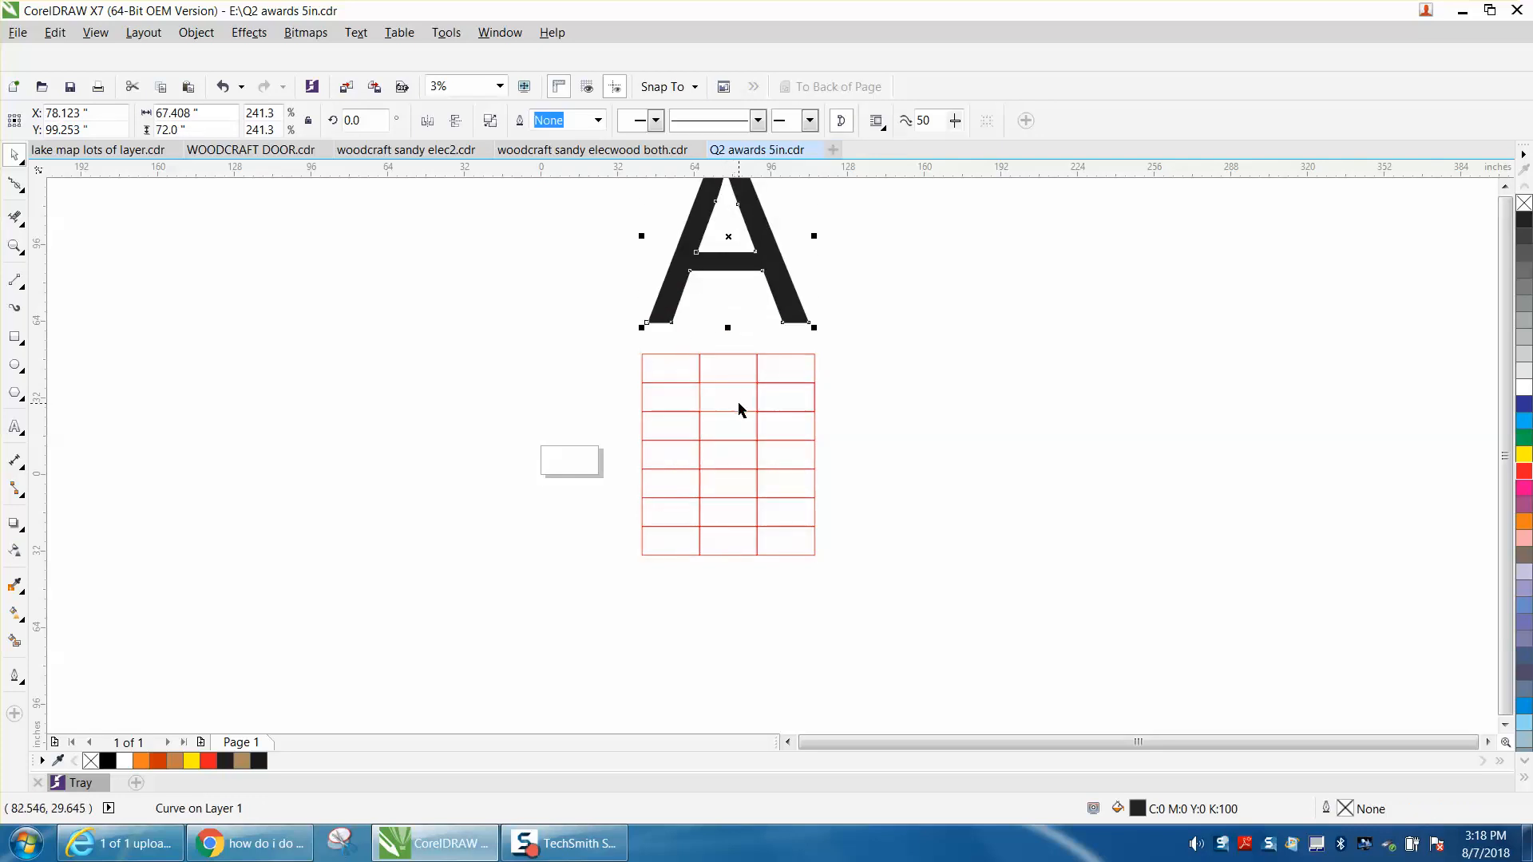
click(783, 384)
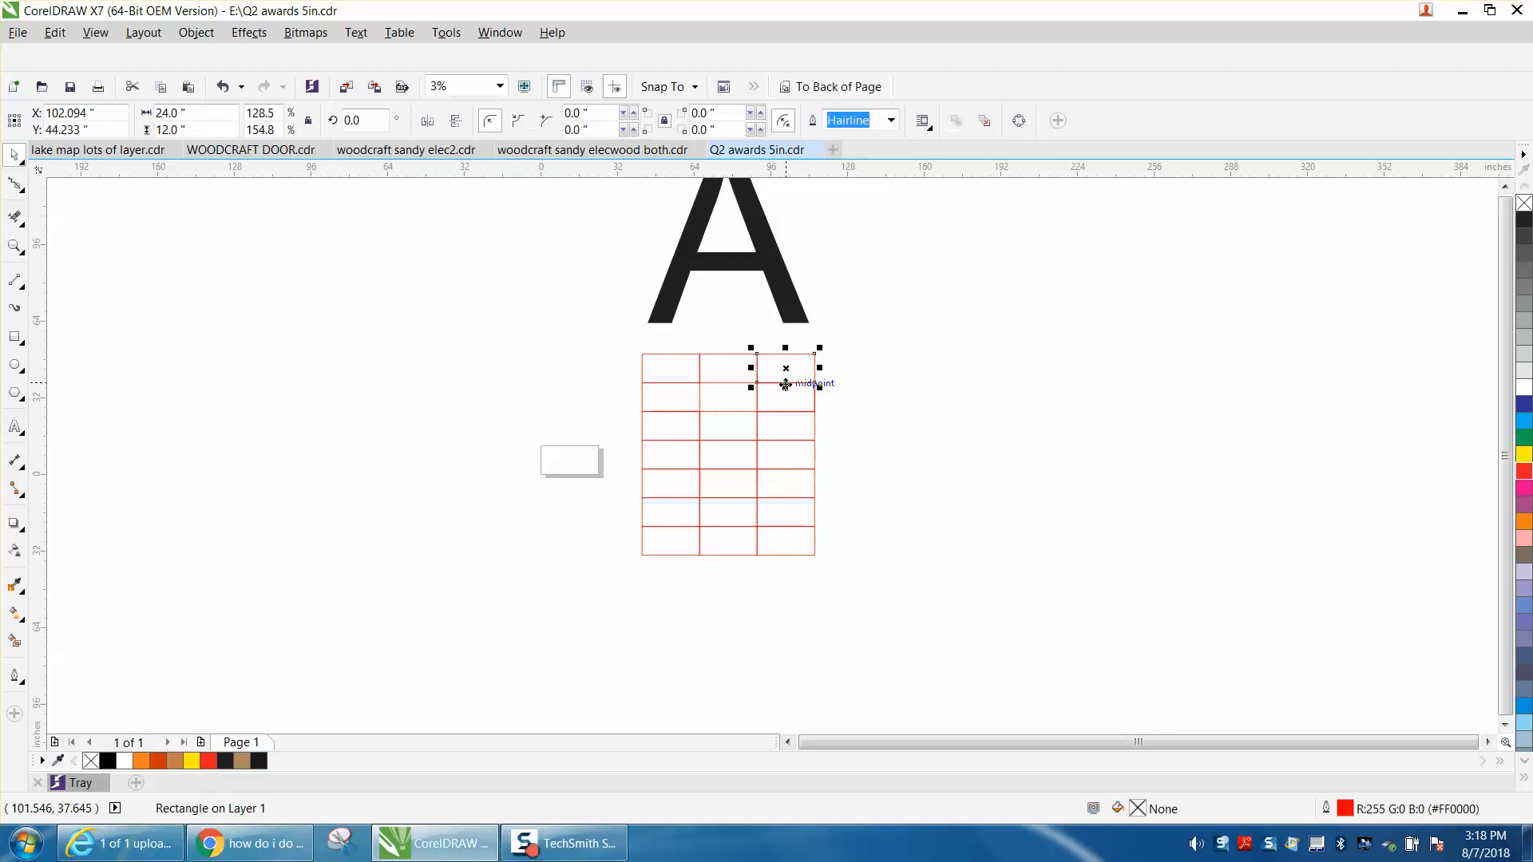
drag(798, 383, 798, 412)
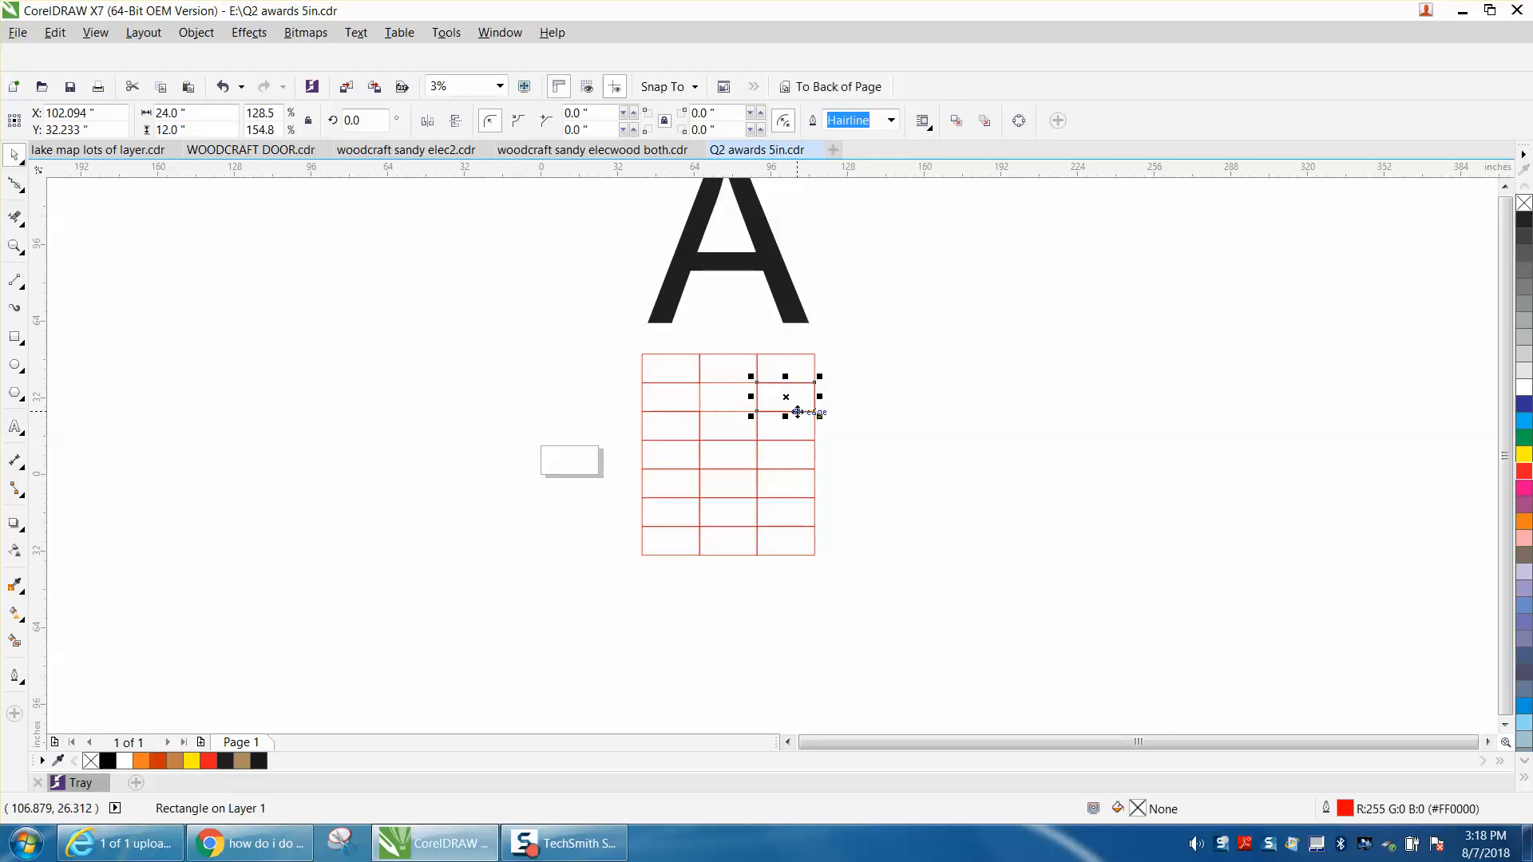
key(ctrl+r)
key(ctrl+r)
key(Tab)
key(Tab)
click(923, 448)
Change the outline of all the grid tiles to black with a width of 0.007 in.
drag(619, 344, 893, 592)
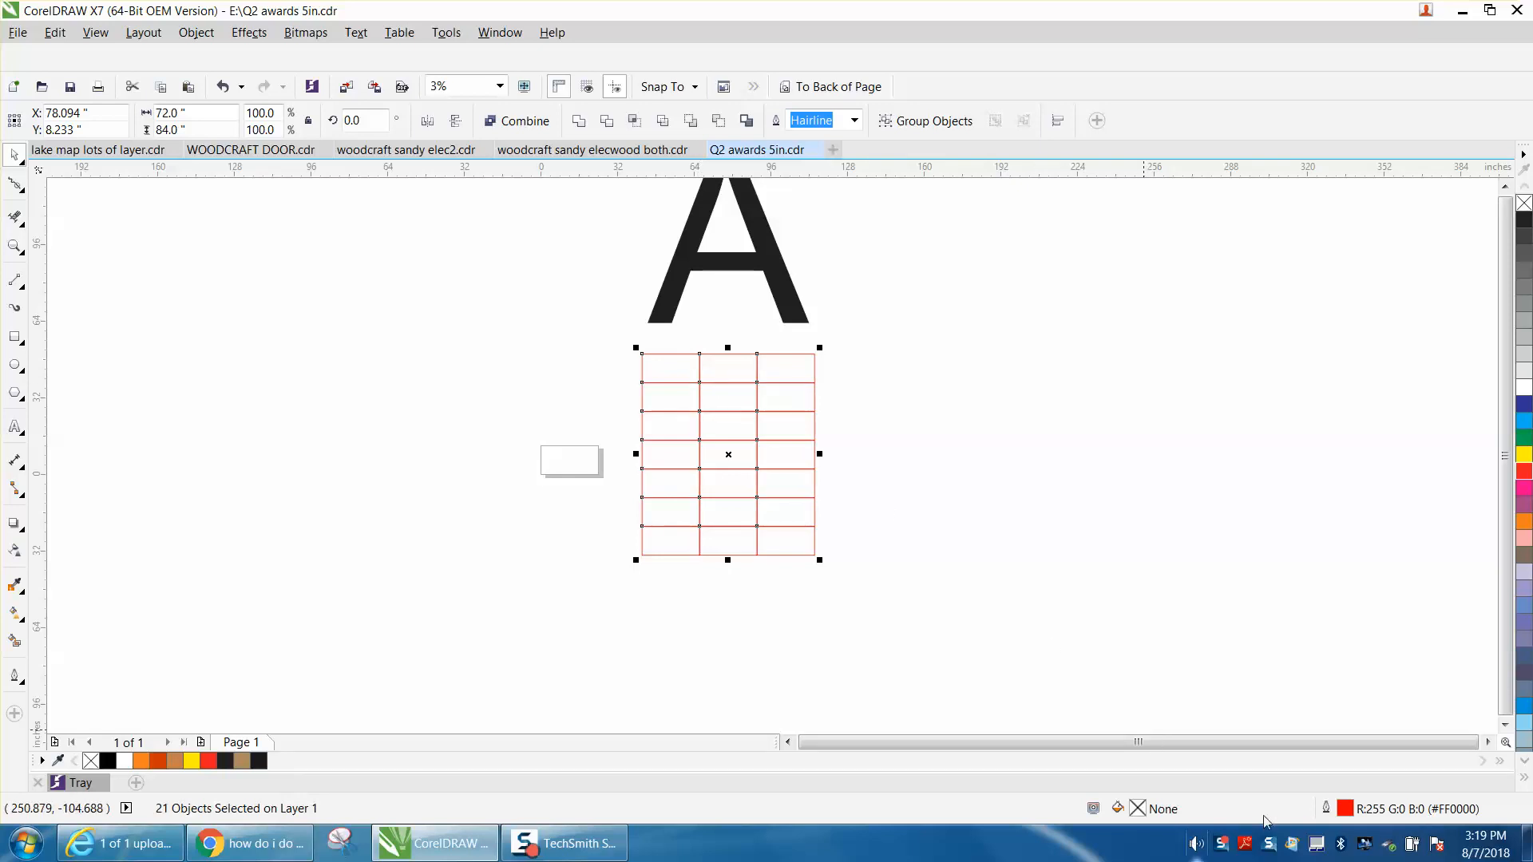
double_click(1342, 810)
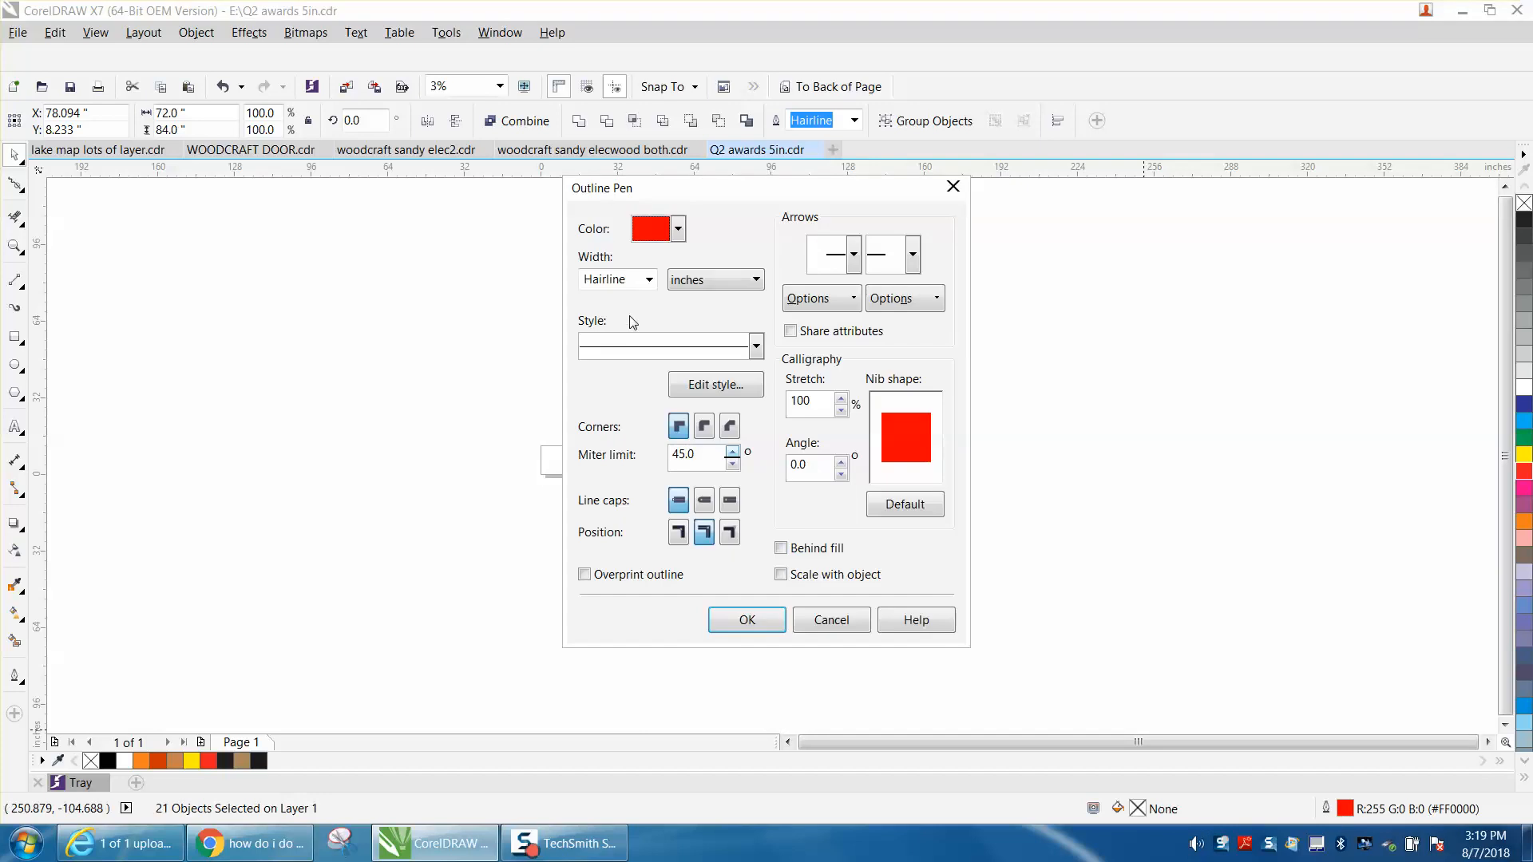
click(649, 280)
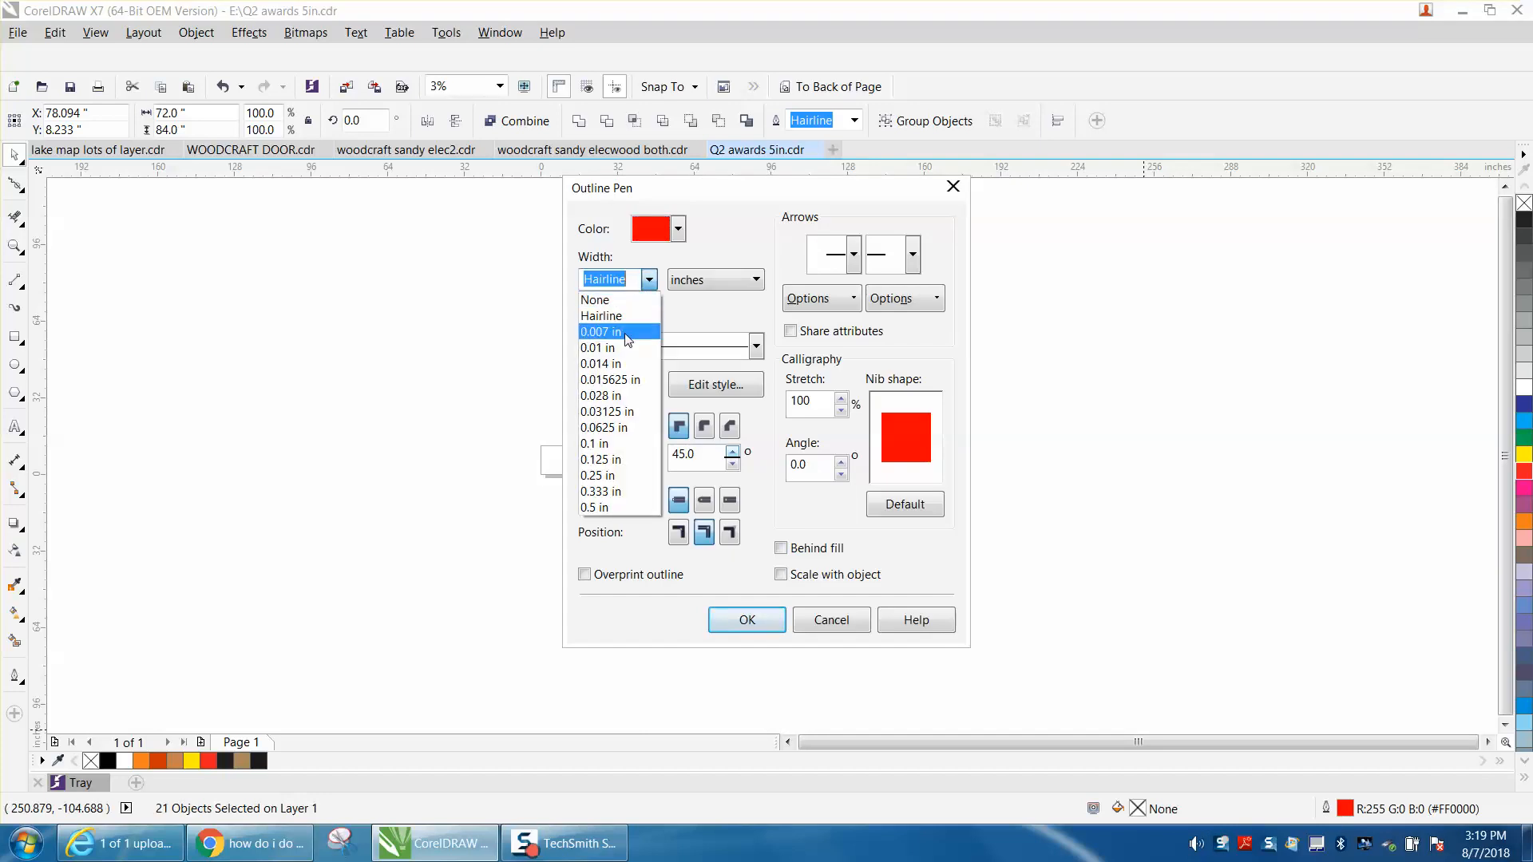
click(627, 332)
click(678, 230)
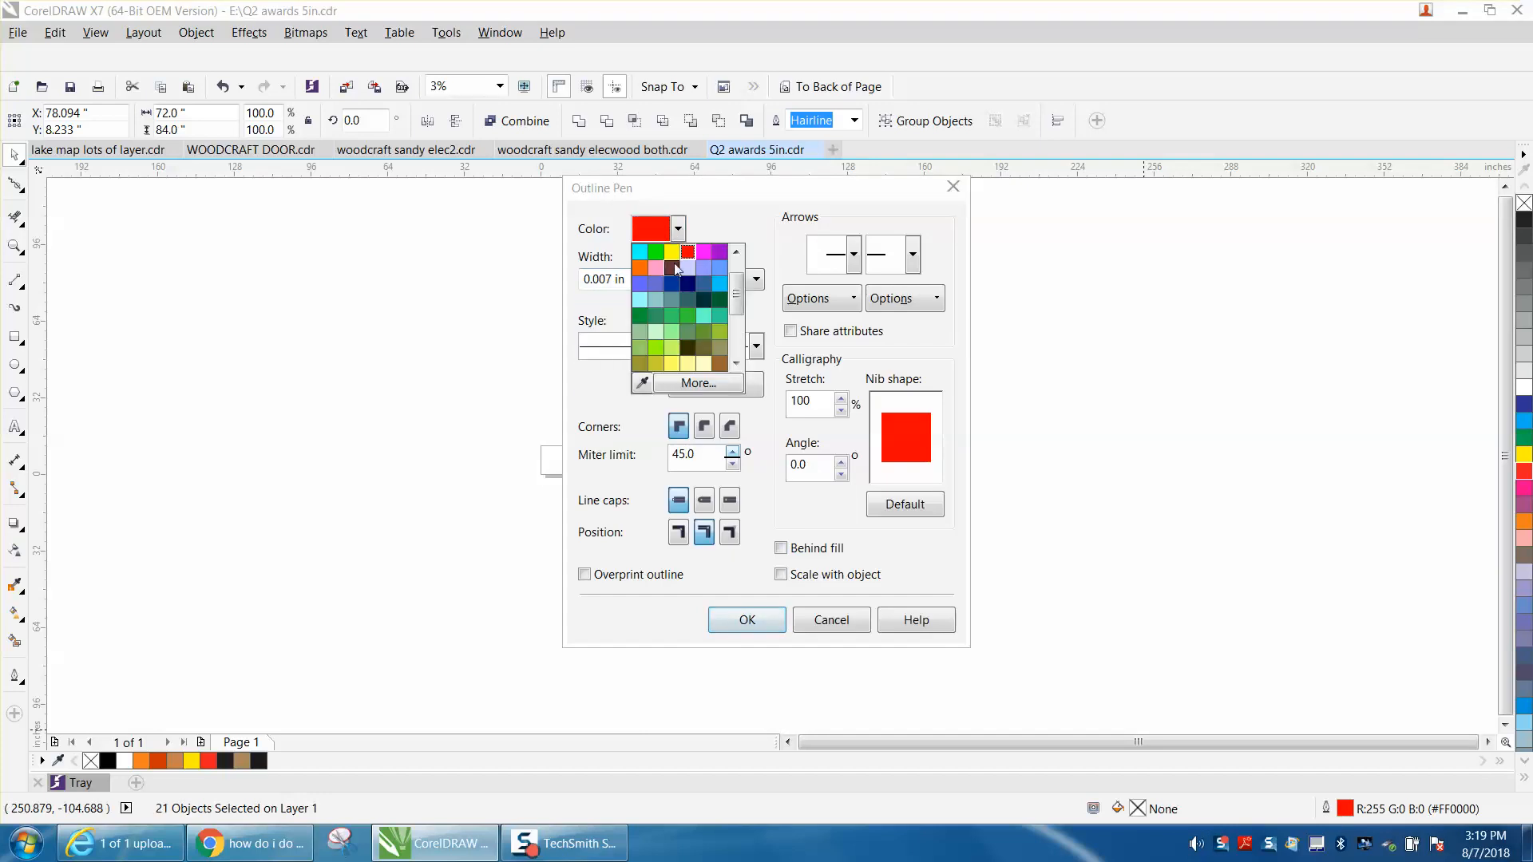
scroll(663, 257, up, 2)
click(641, 253)
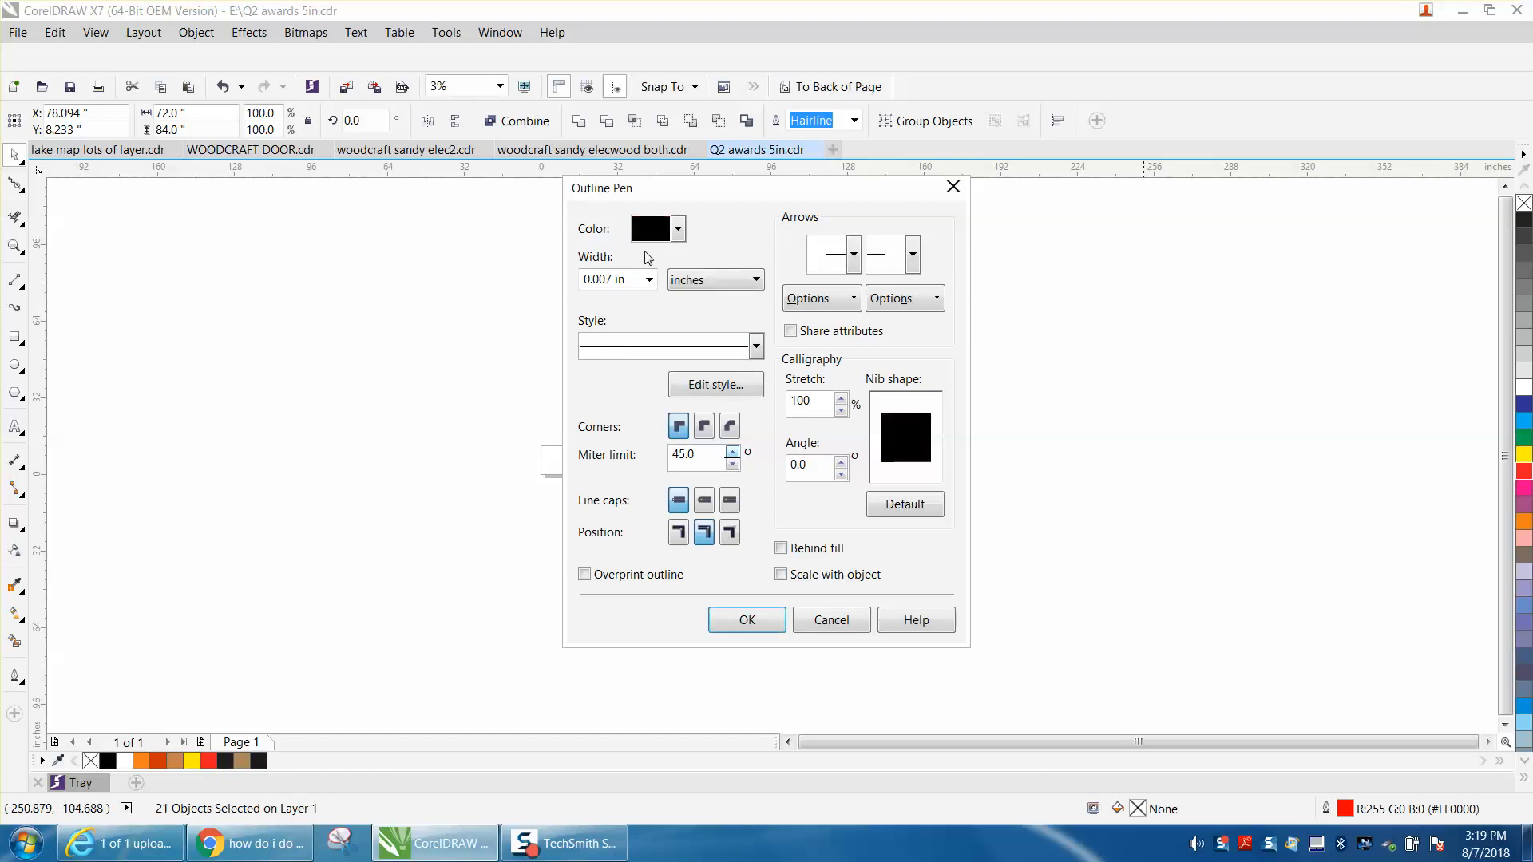
click(744, 622)
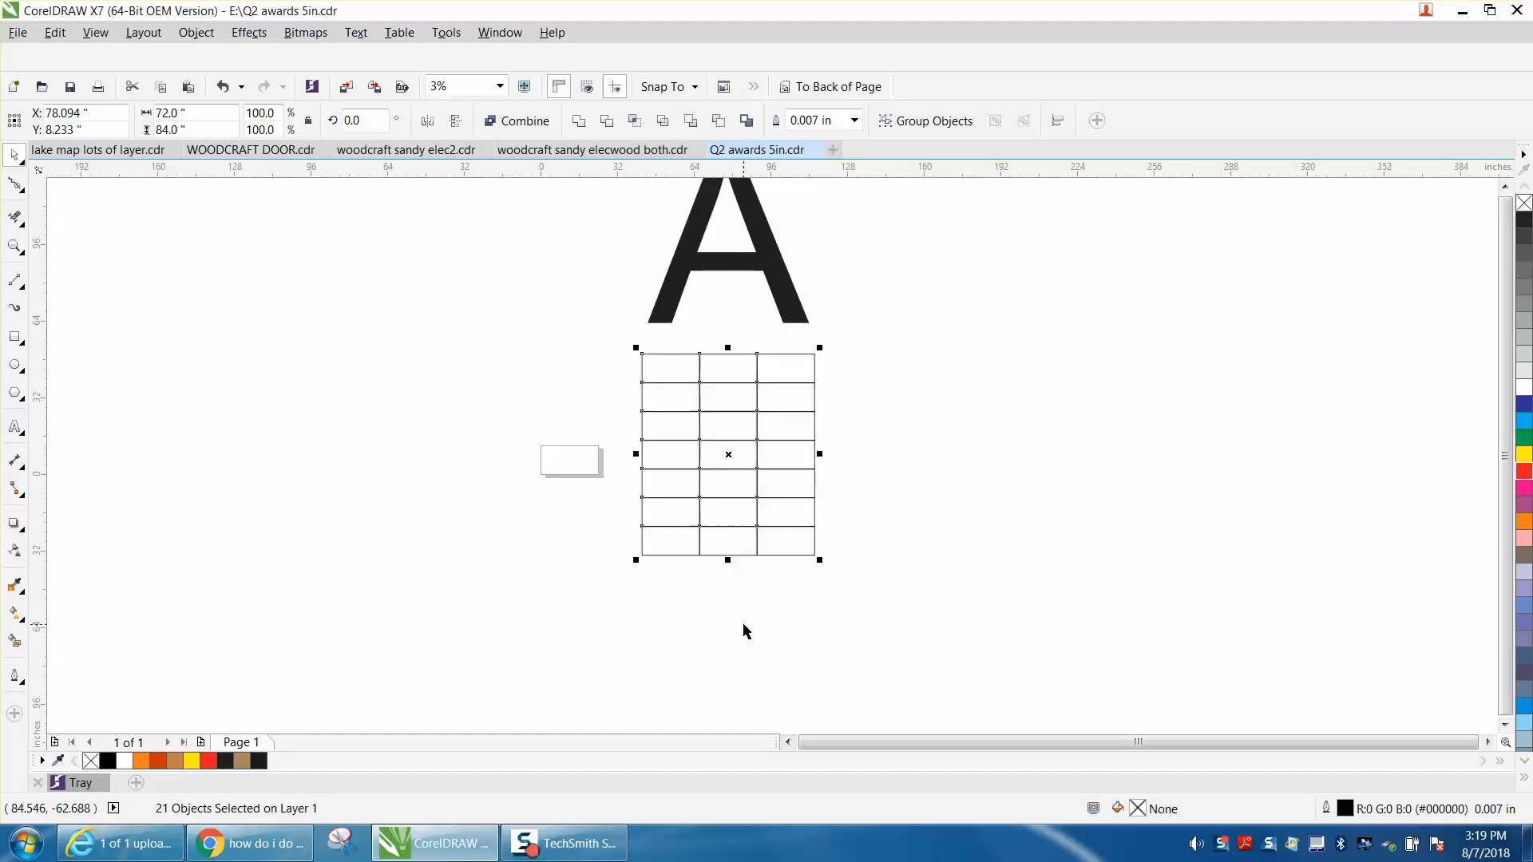
key(p)
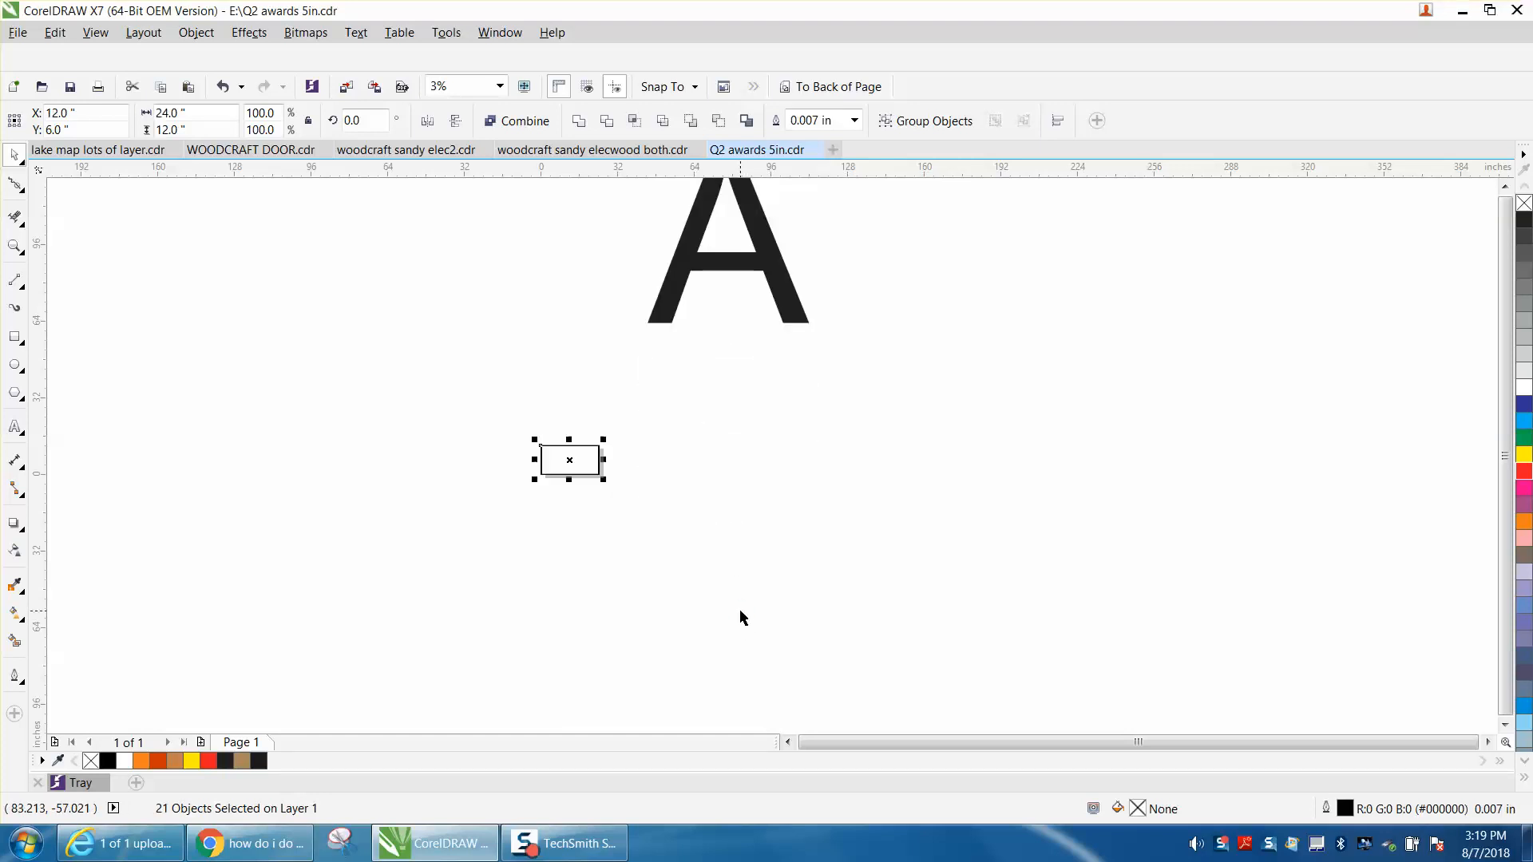
click(223, 87)
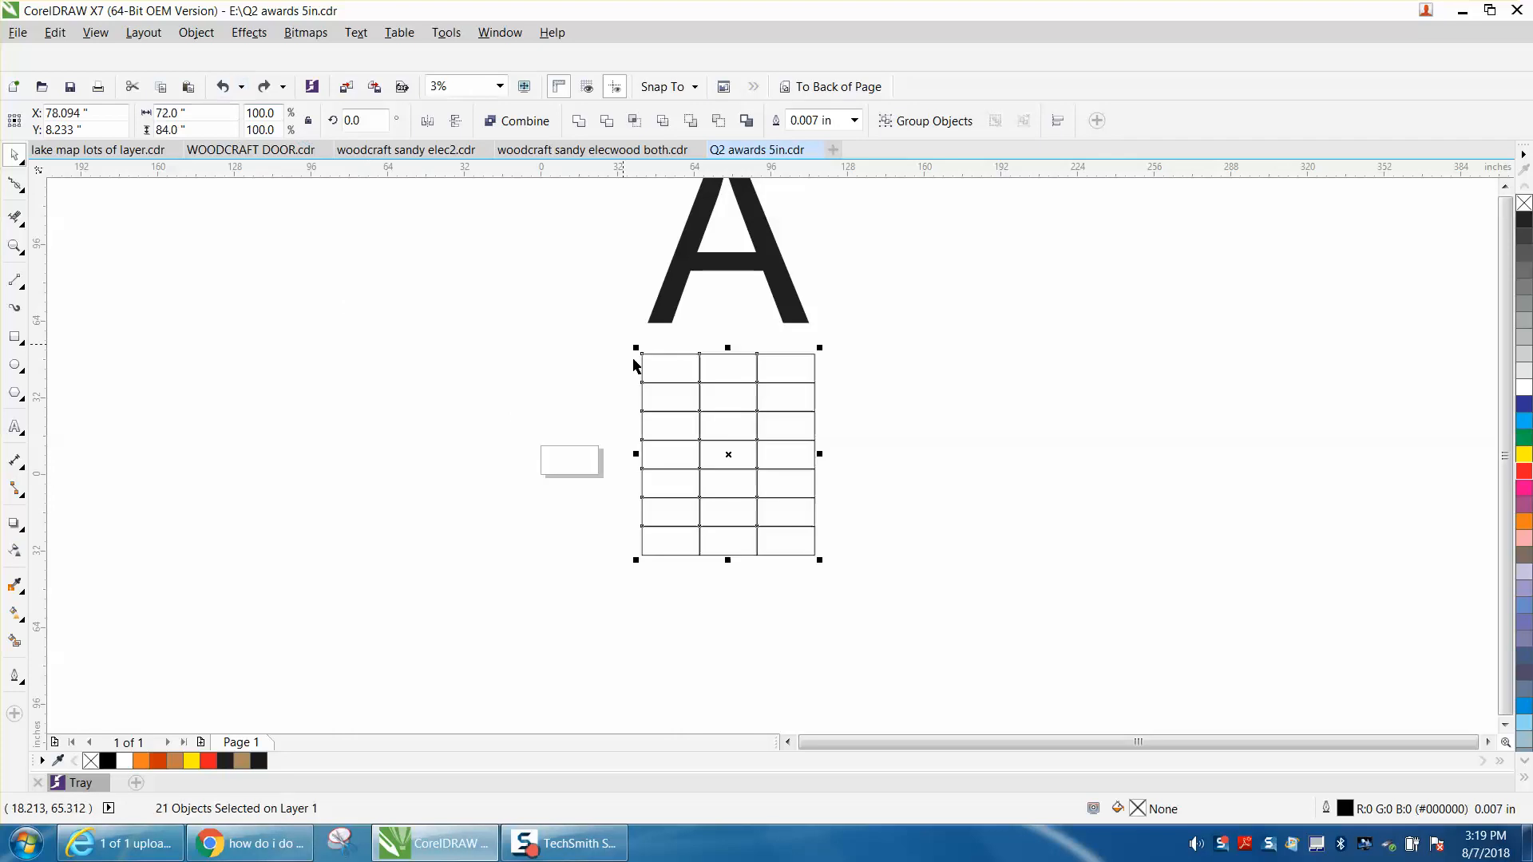
drag(621, 332, 918, 601)
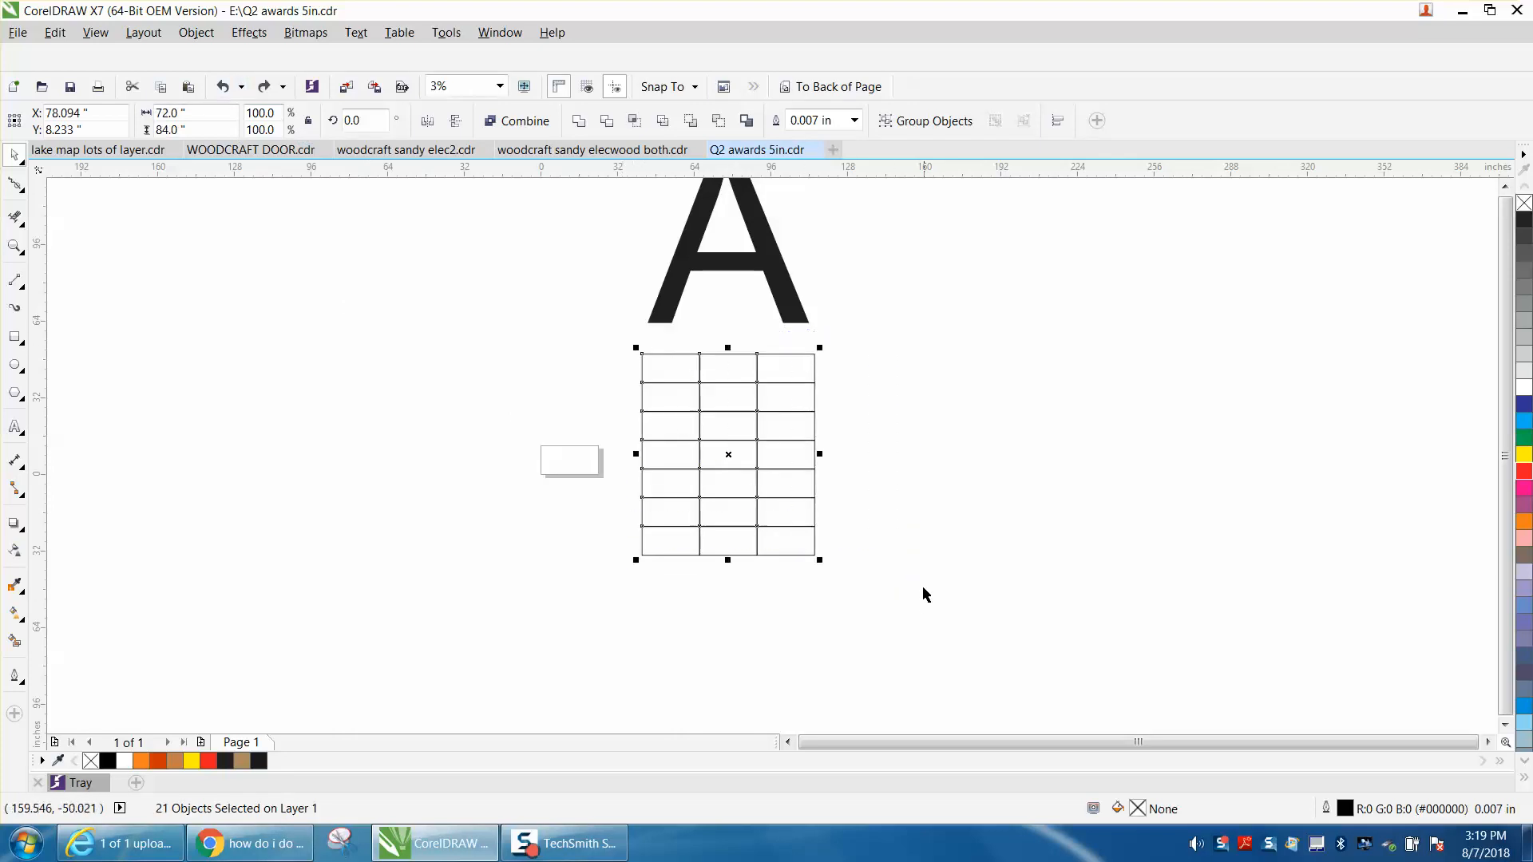
Combine the selected tiles into a single curve and center it on the page.
click(196, 32)
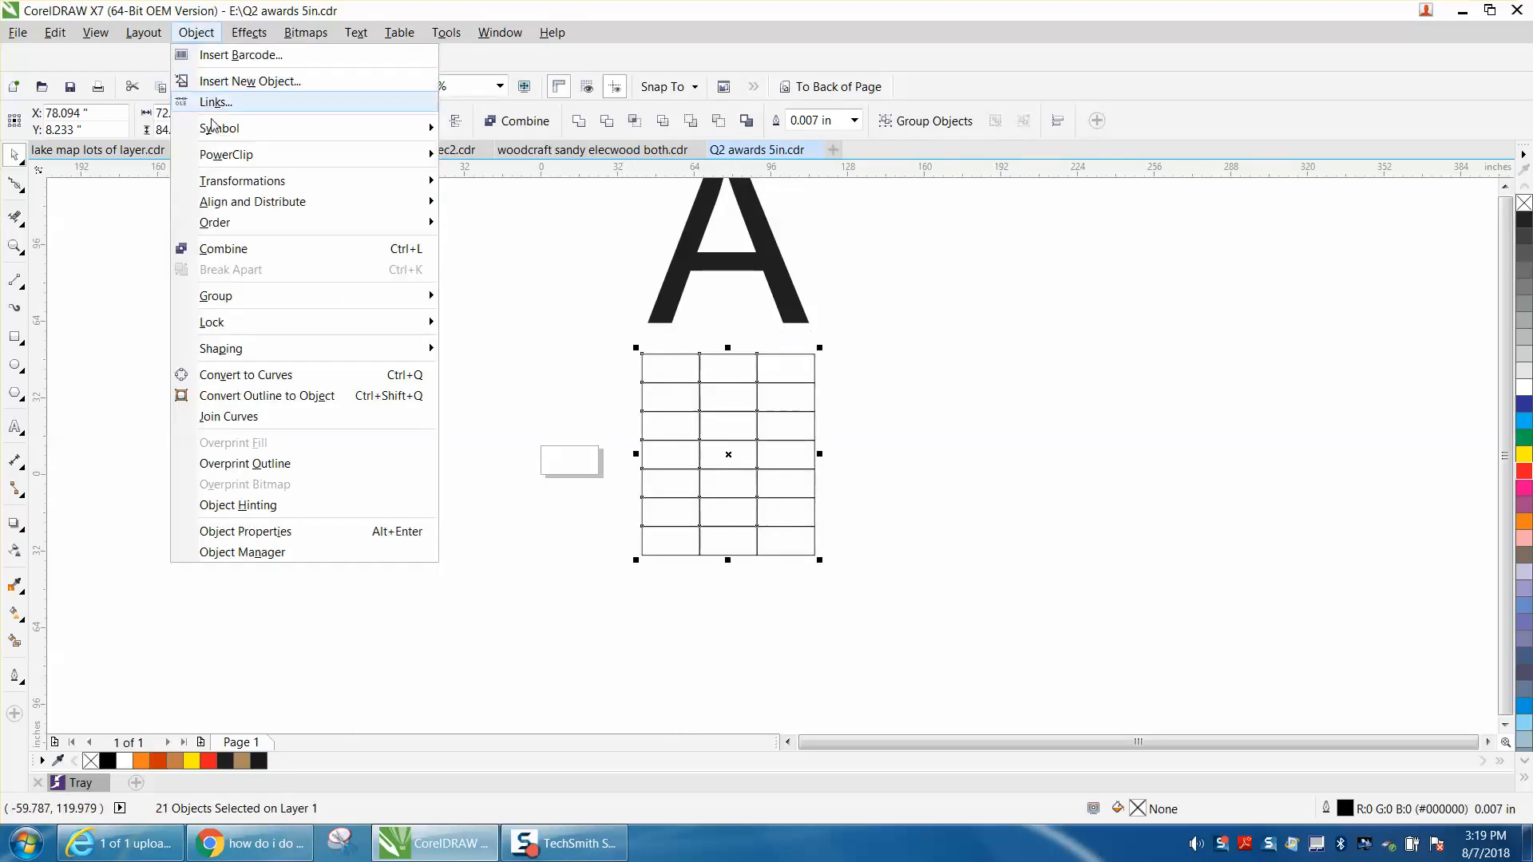
click(233, 252)
key(p)
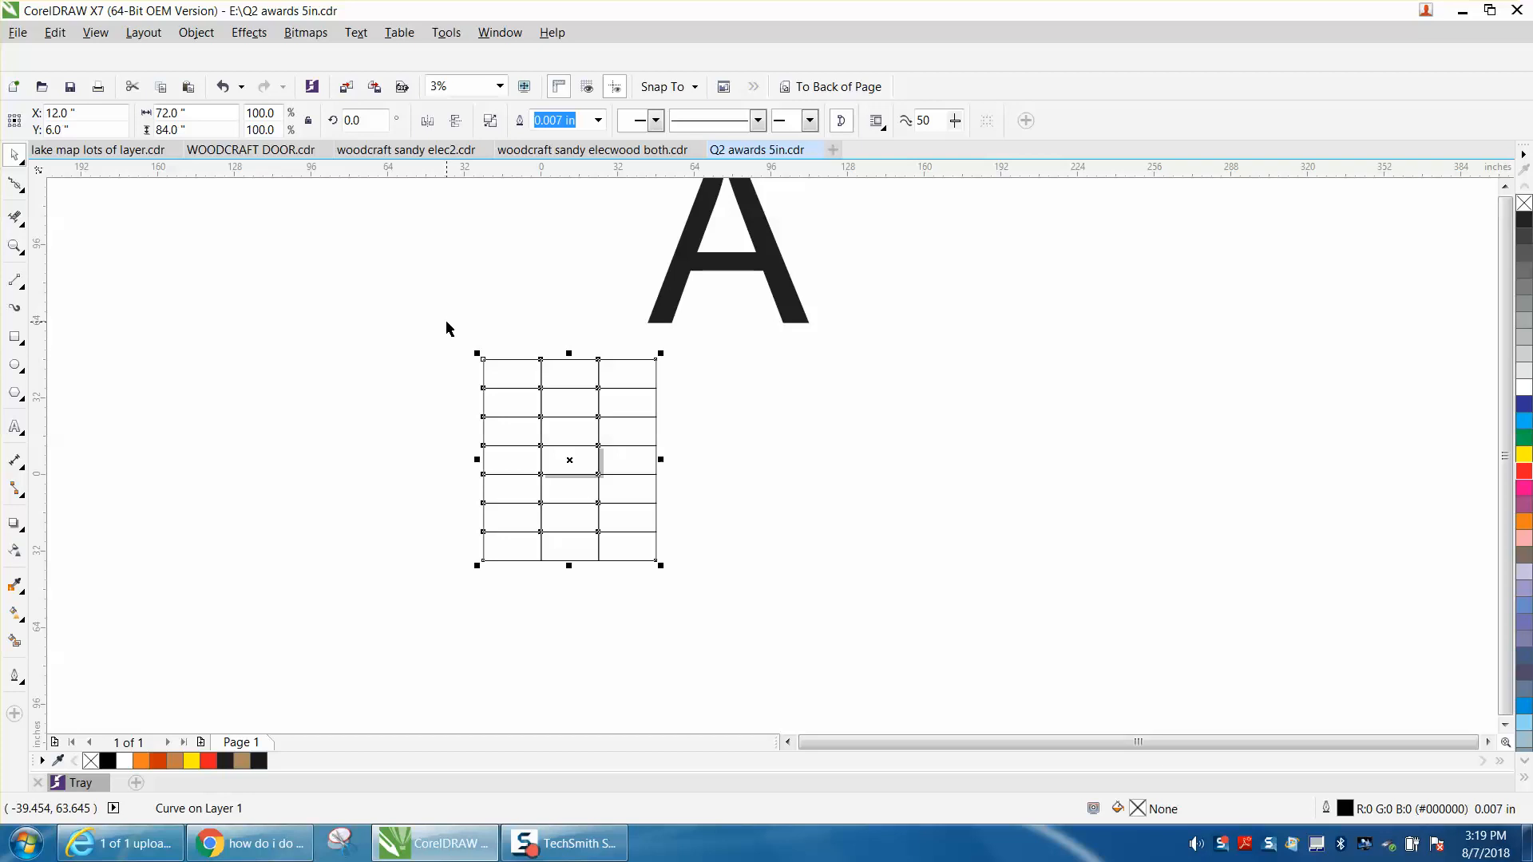
Move the letter A down beside the grid, and replace its black fill with a red outline.
click(711, 272)
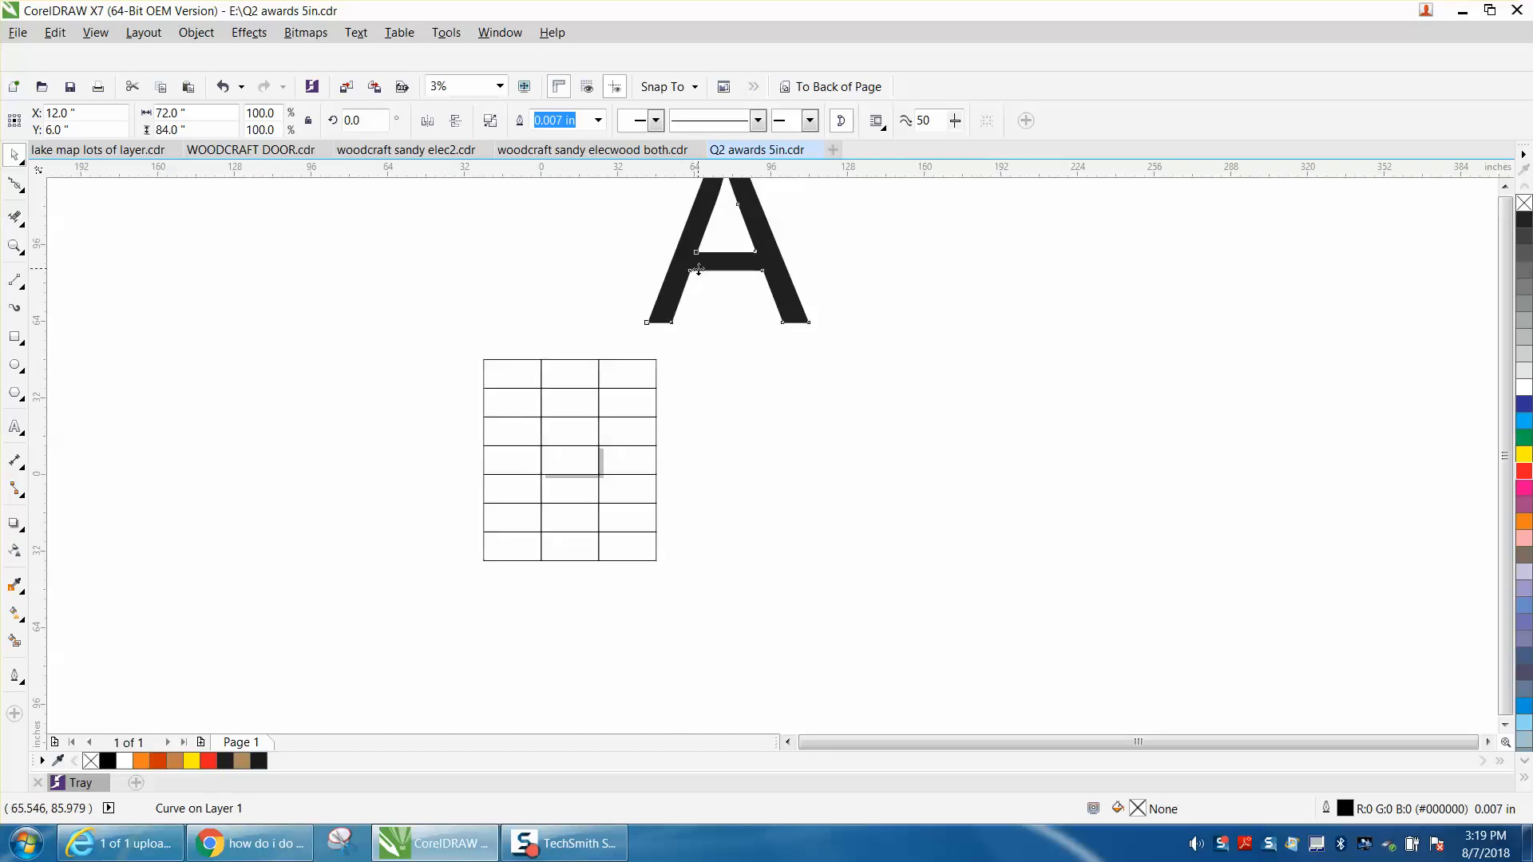
mouse_move(728, 237)
mouse_down()
mouse_move(788, 370)
mouse_move(777, 459)
mouse_up()
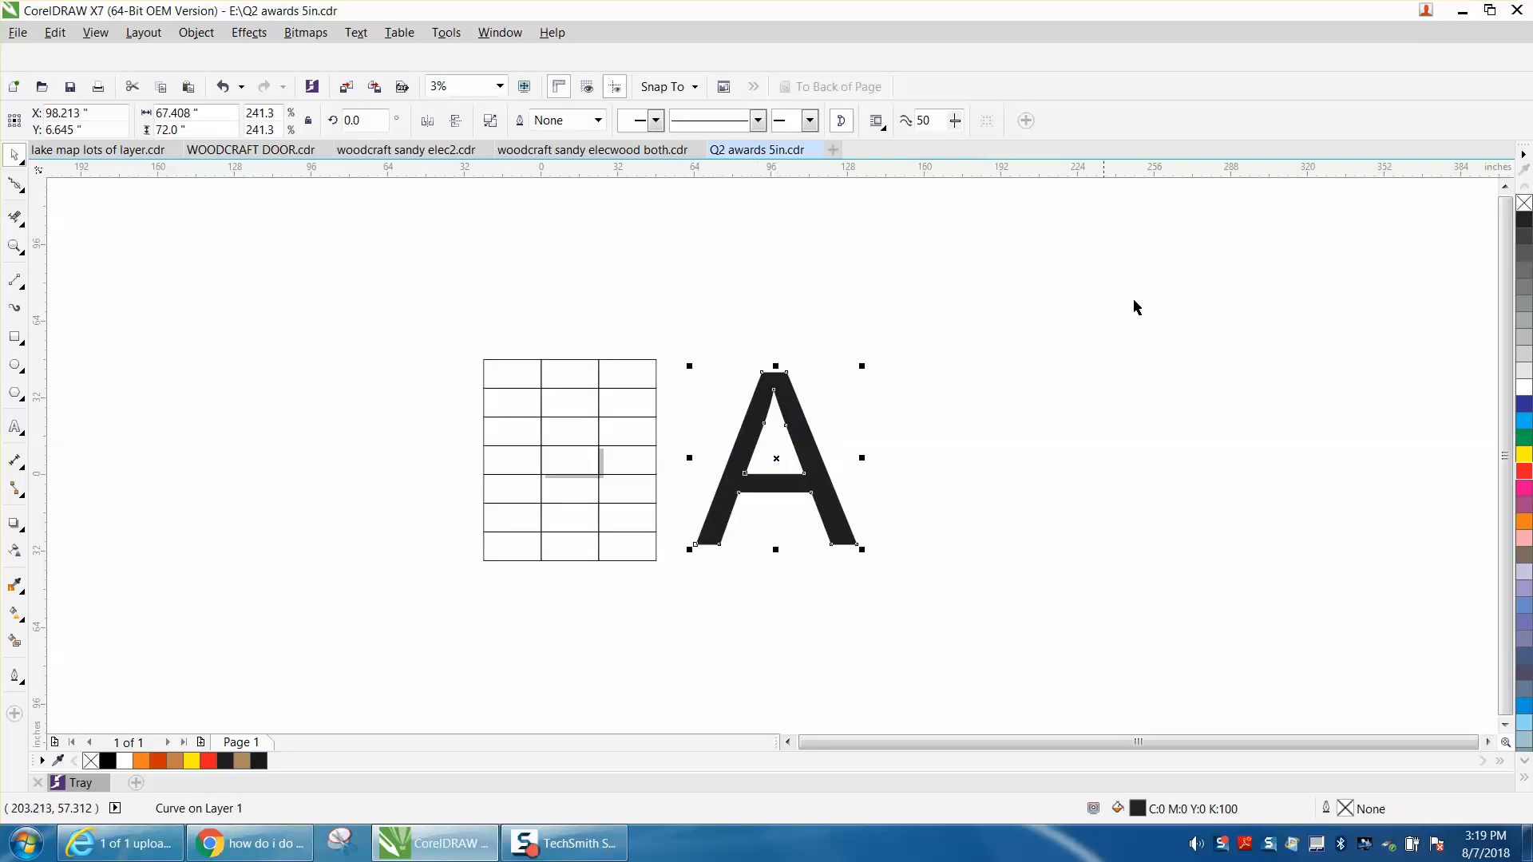
click(1524, 203)
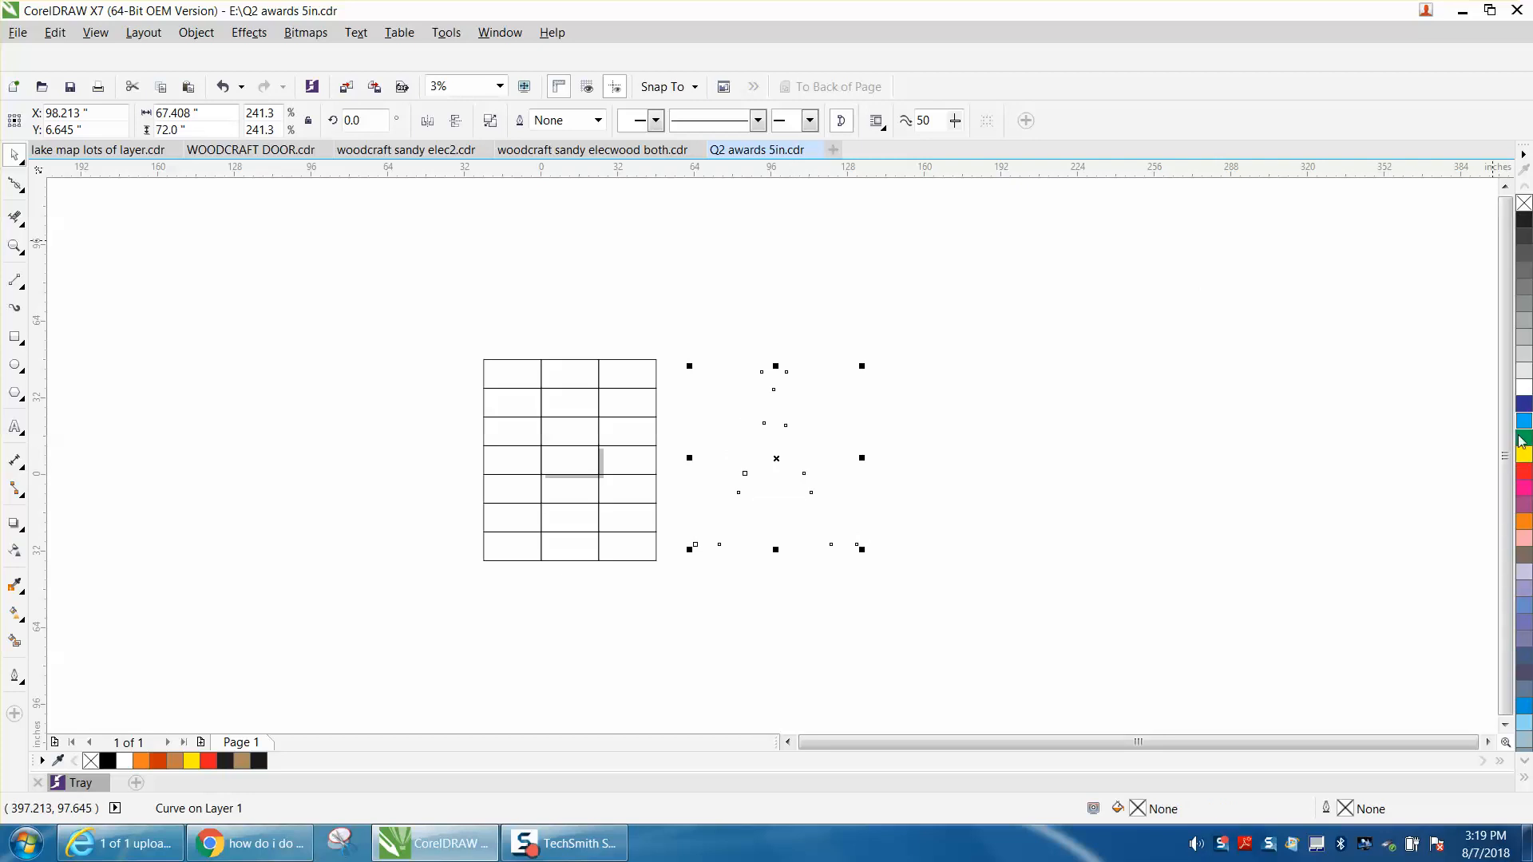
right_click(1524, 478)
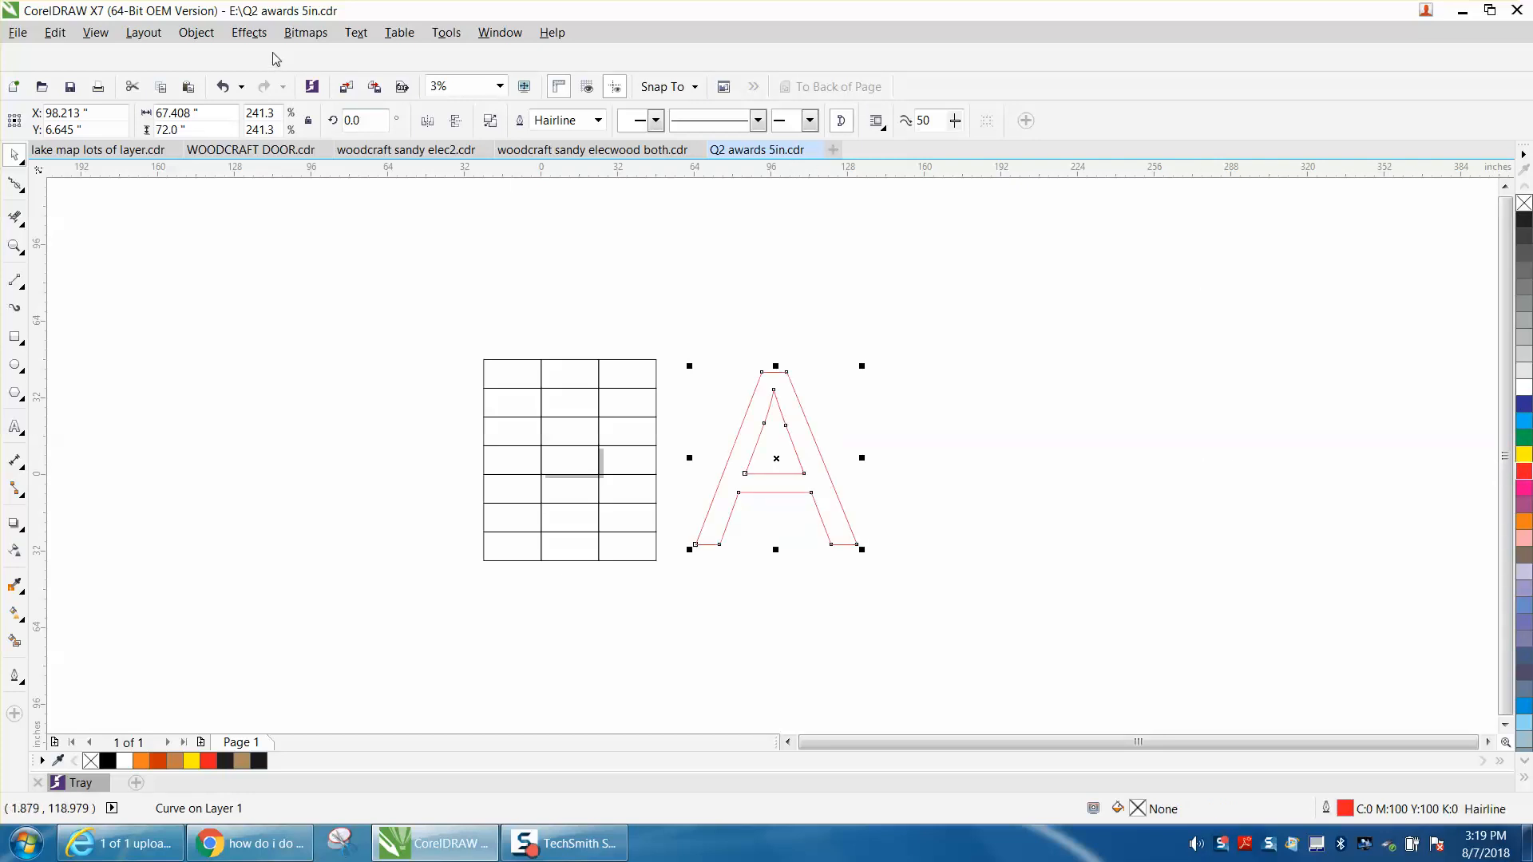
PowerClip the red outlined A inside the combined tile grid.
click(195, 33)
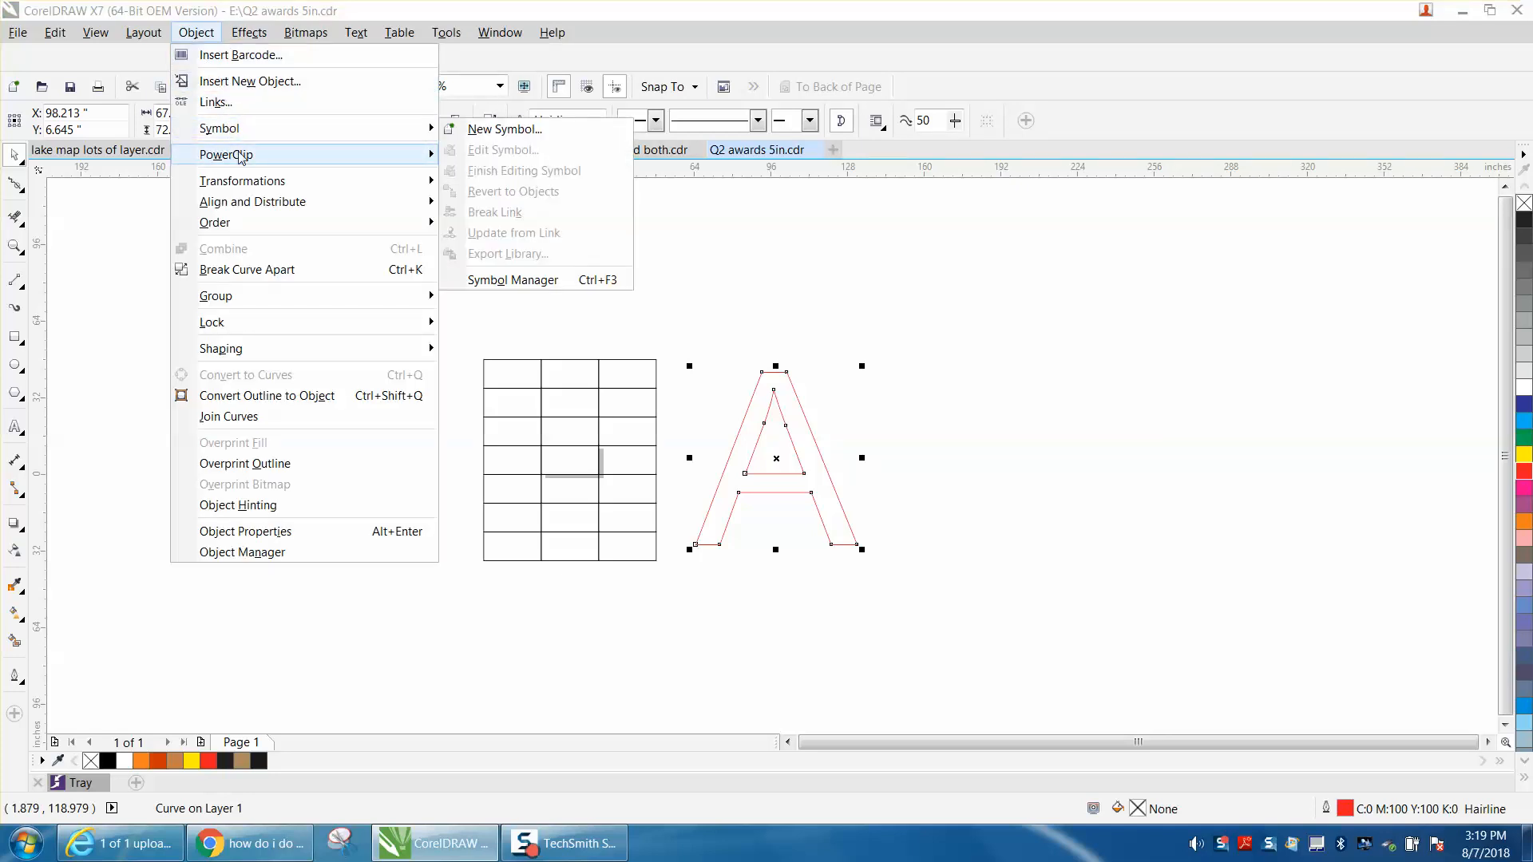
mouse_move(236, 154)
click(519, 154)
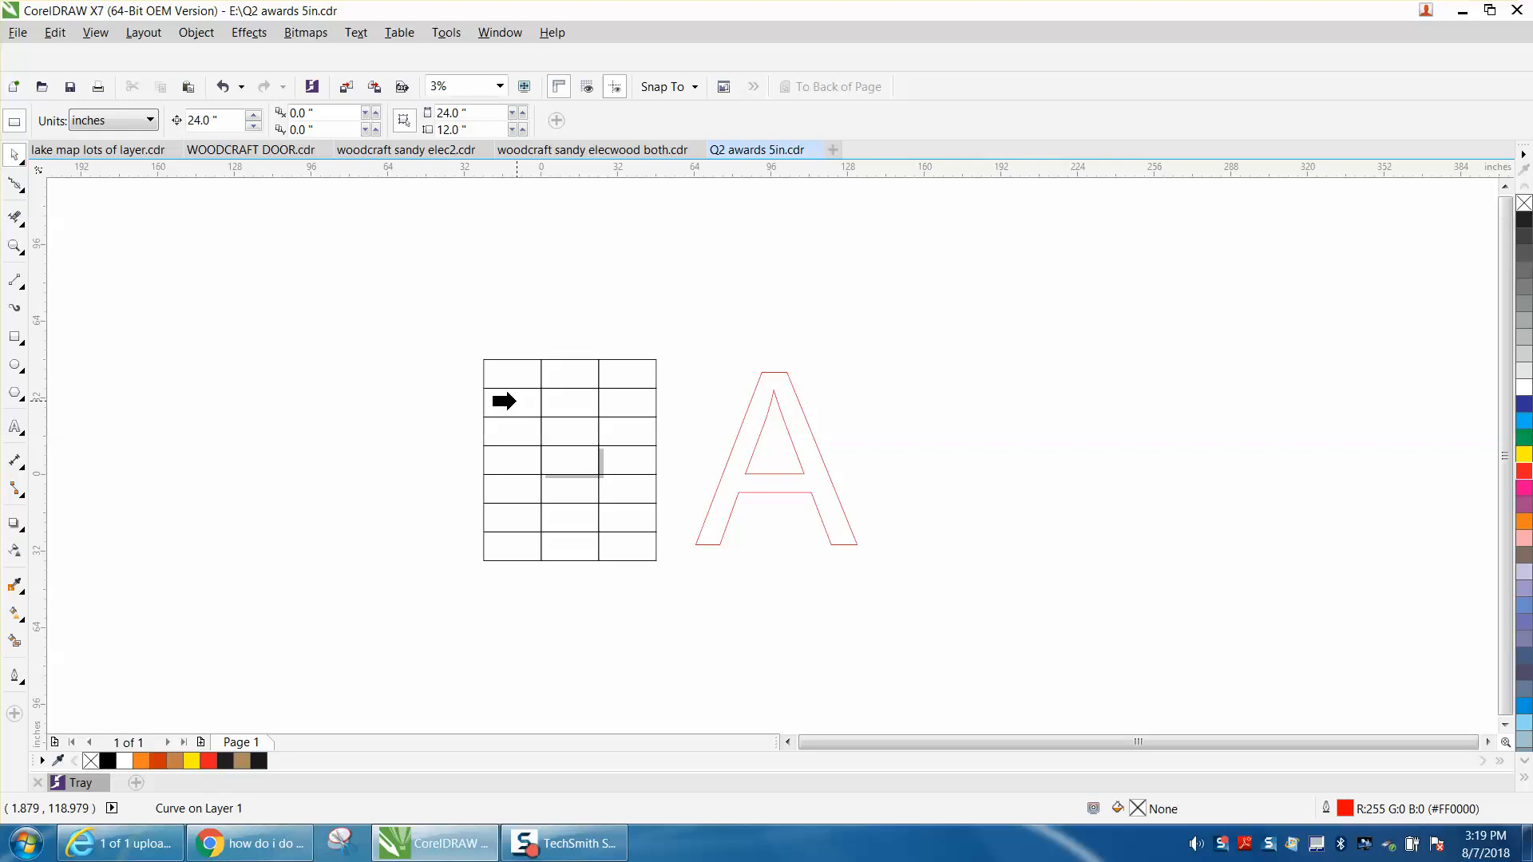
click(515, 401)
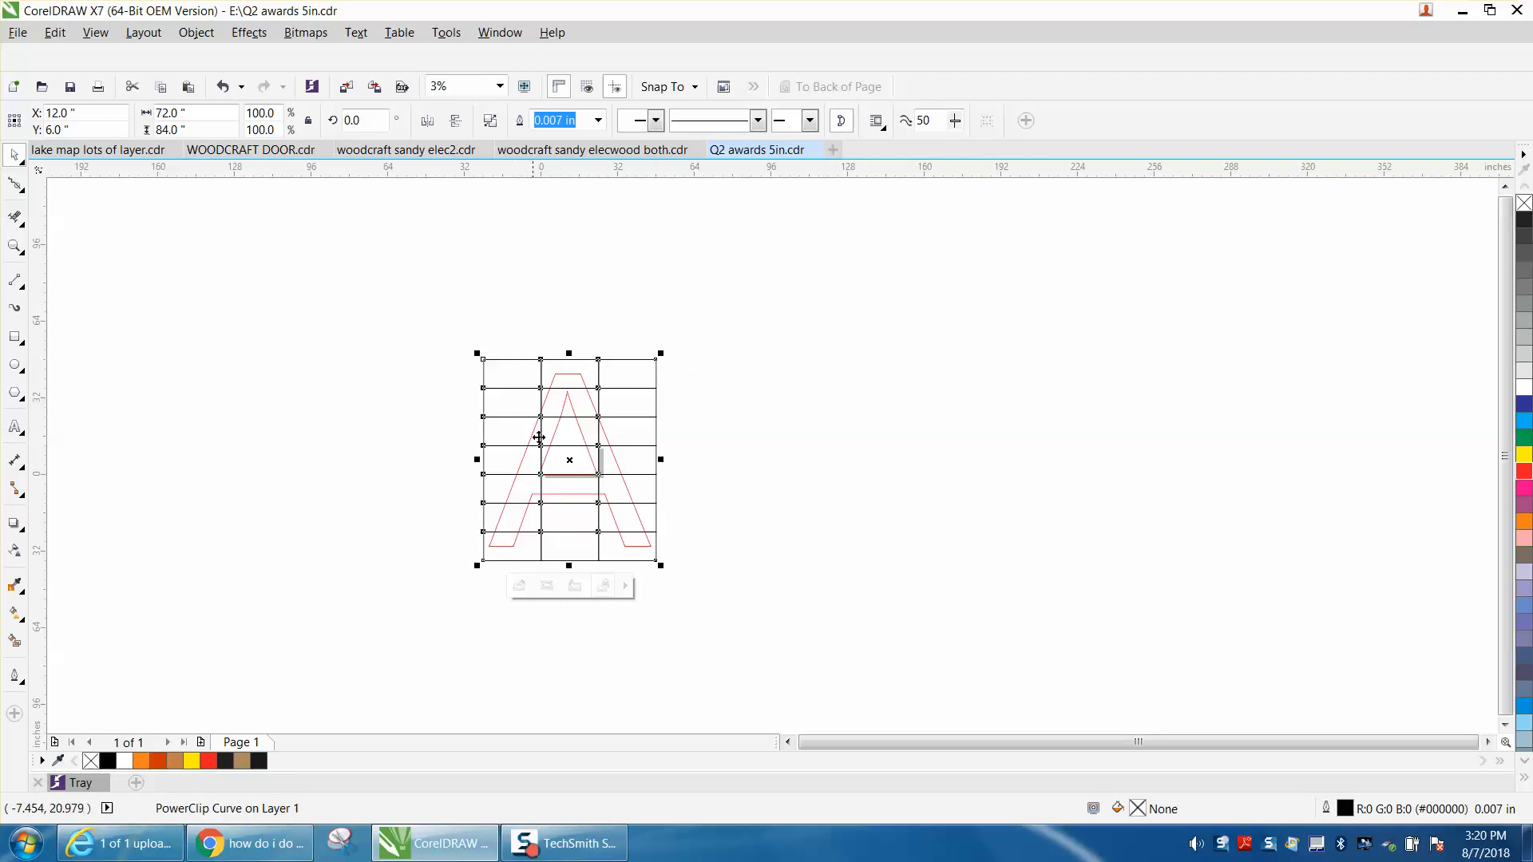
Break the PowerClip grid curve apart into separate tiles.
click(16, 247)
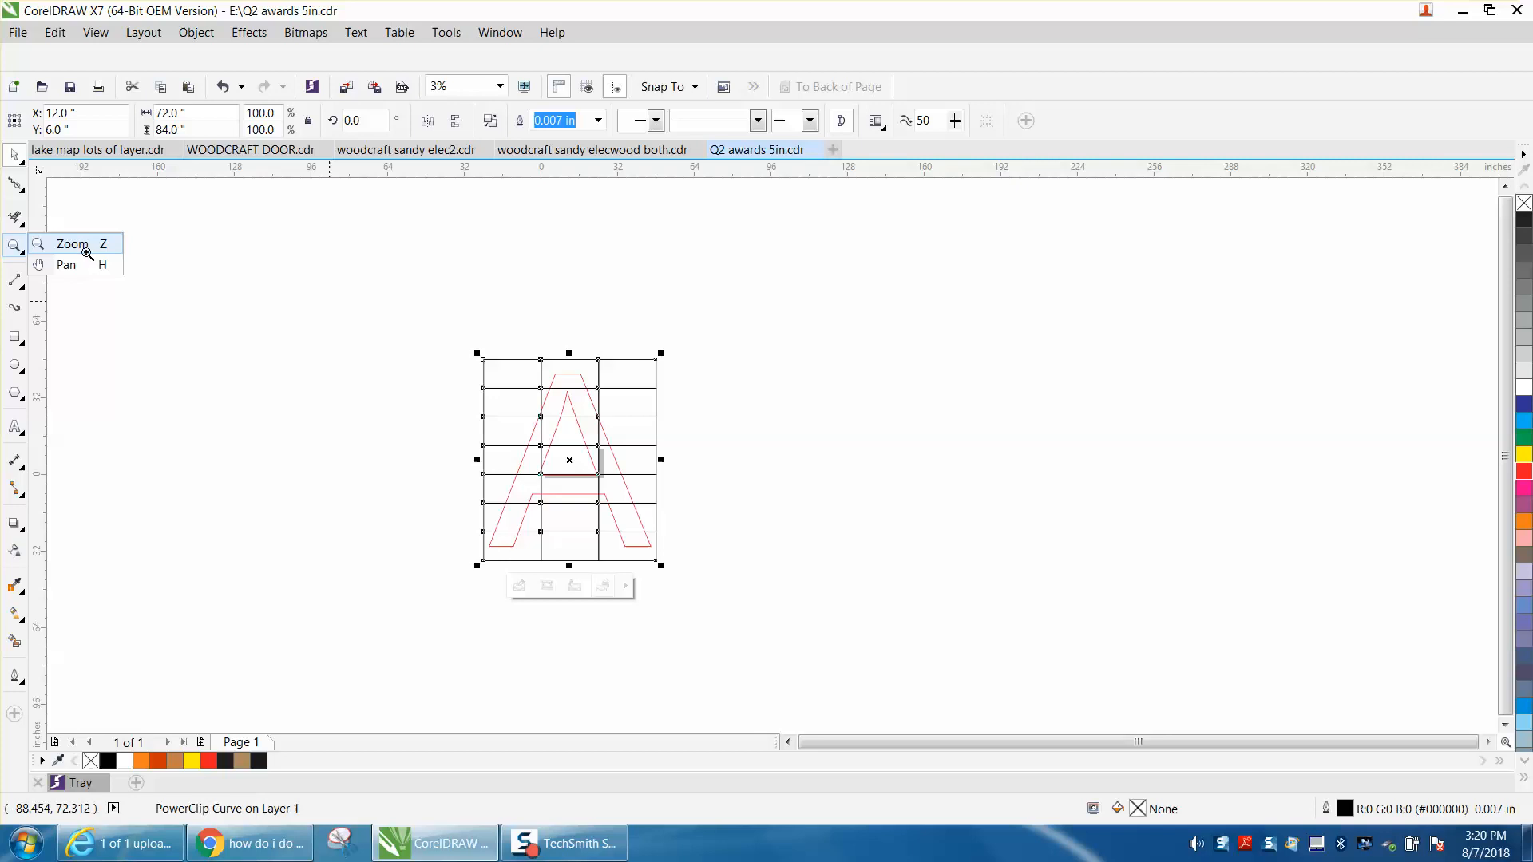
click(76, 244)
drag(429, 354, 832, 597)
click(14, 154)
click(451, 190)
click(198, 35)
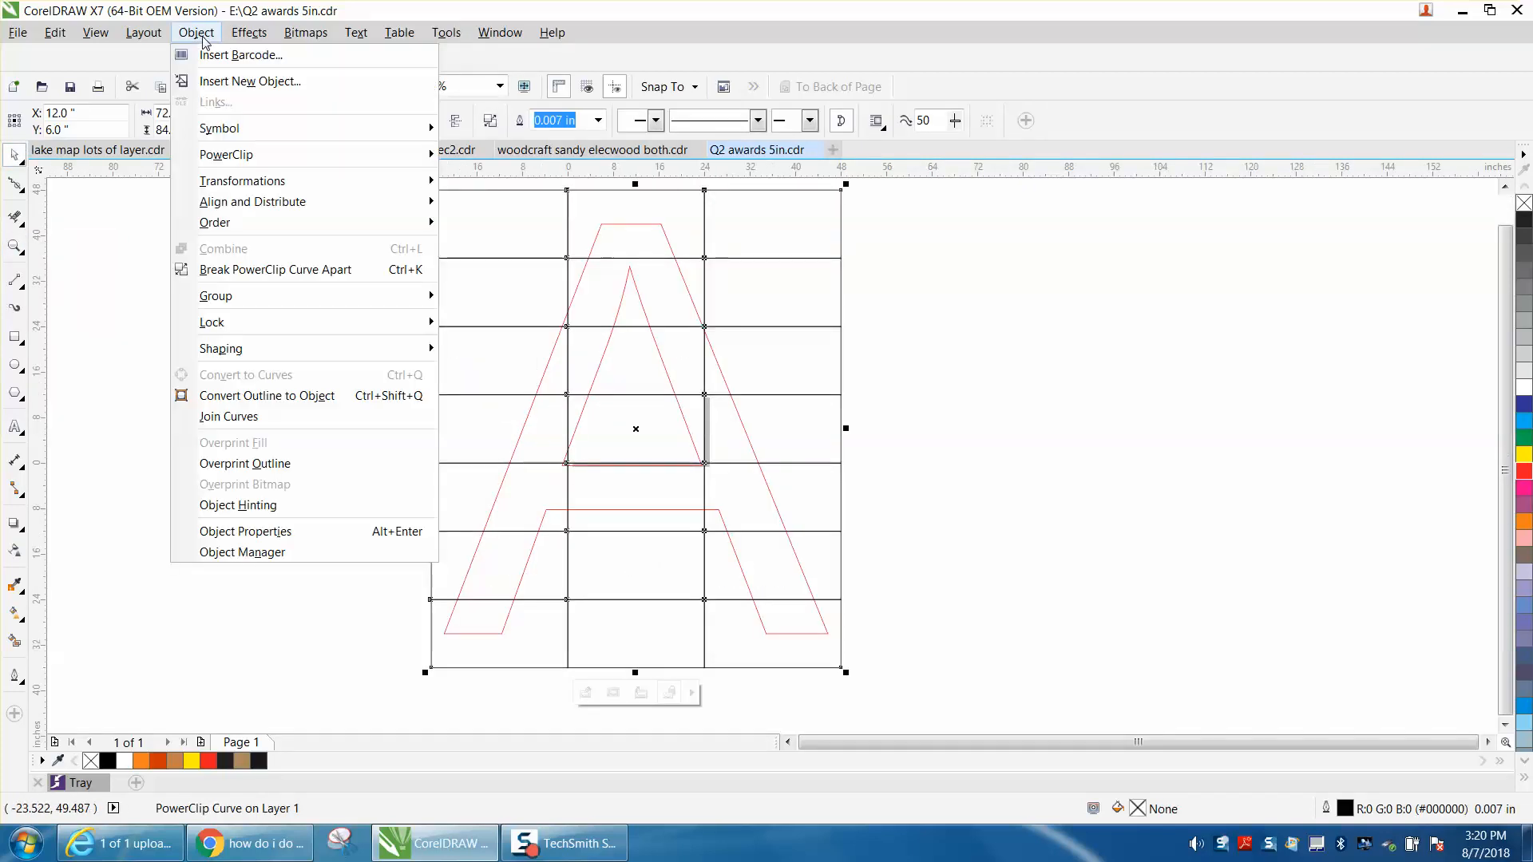
click(281, 271)
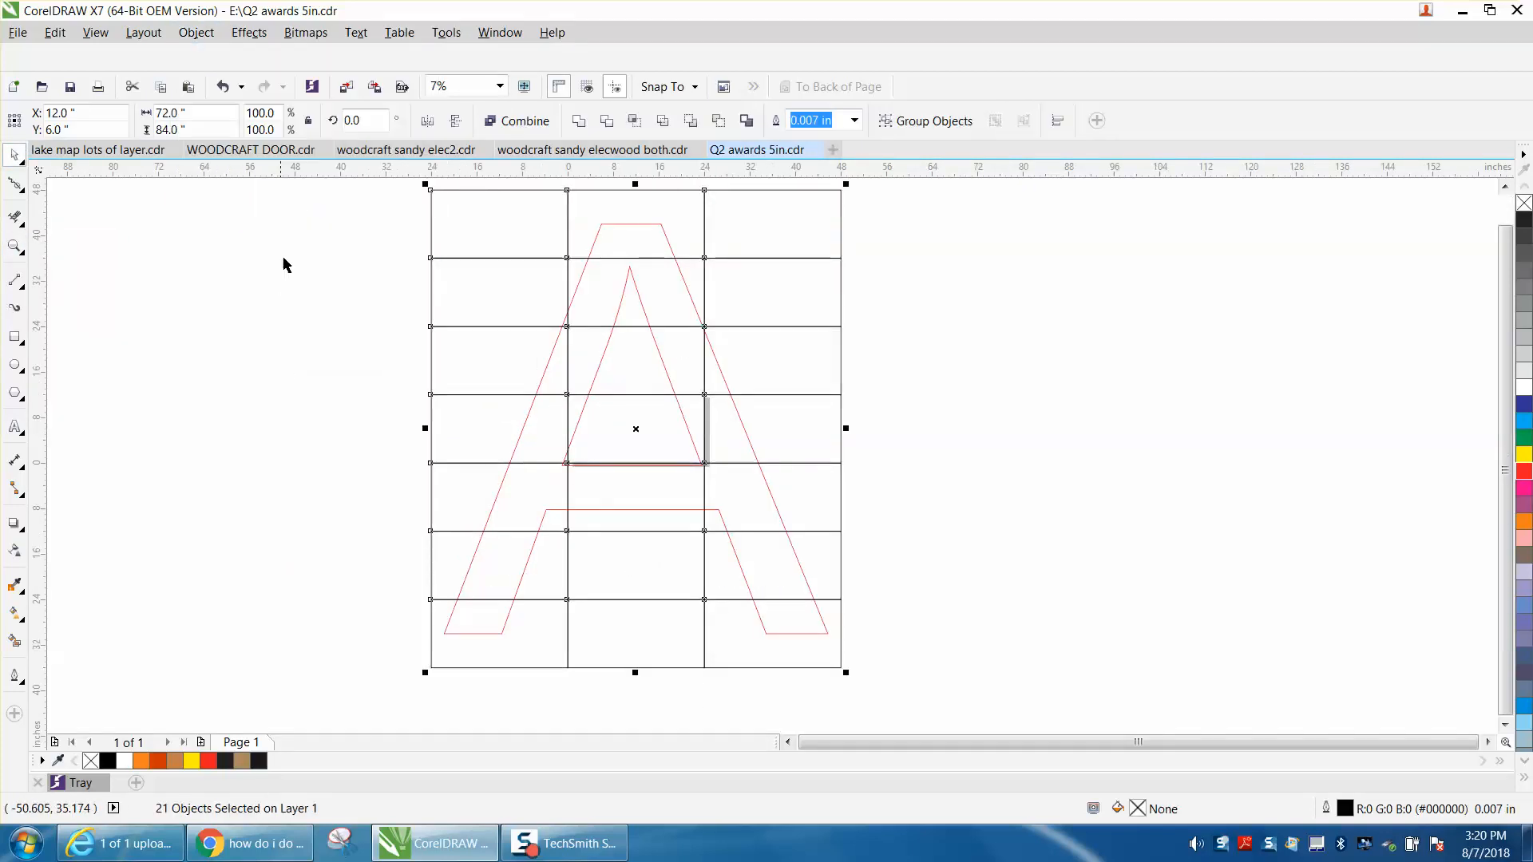
Move the separated tiles 72 inches to the right of the page, and select the grid's upper-left tile.
scroll(351, 247, down, 2)
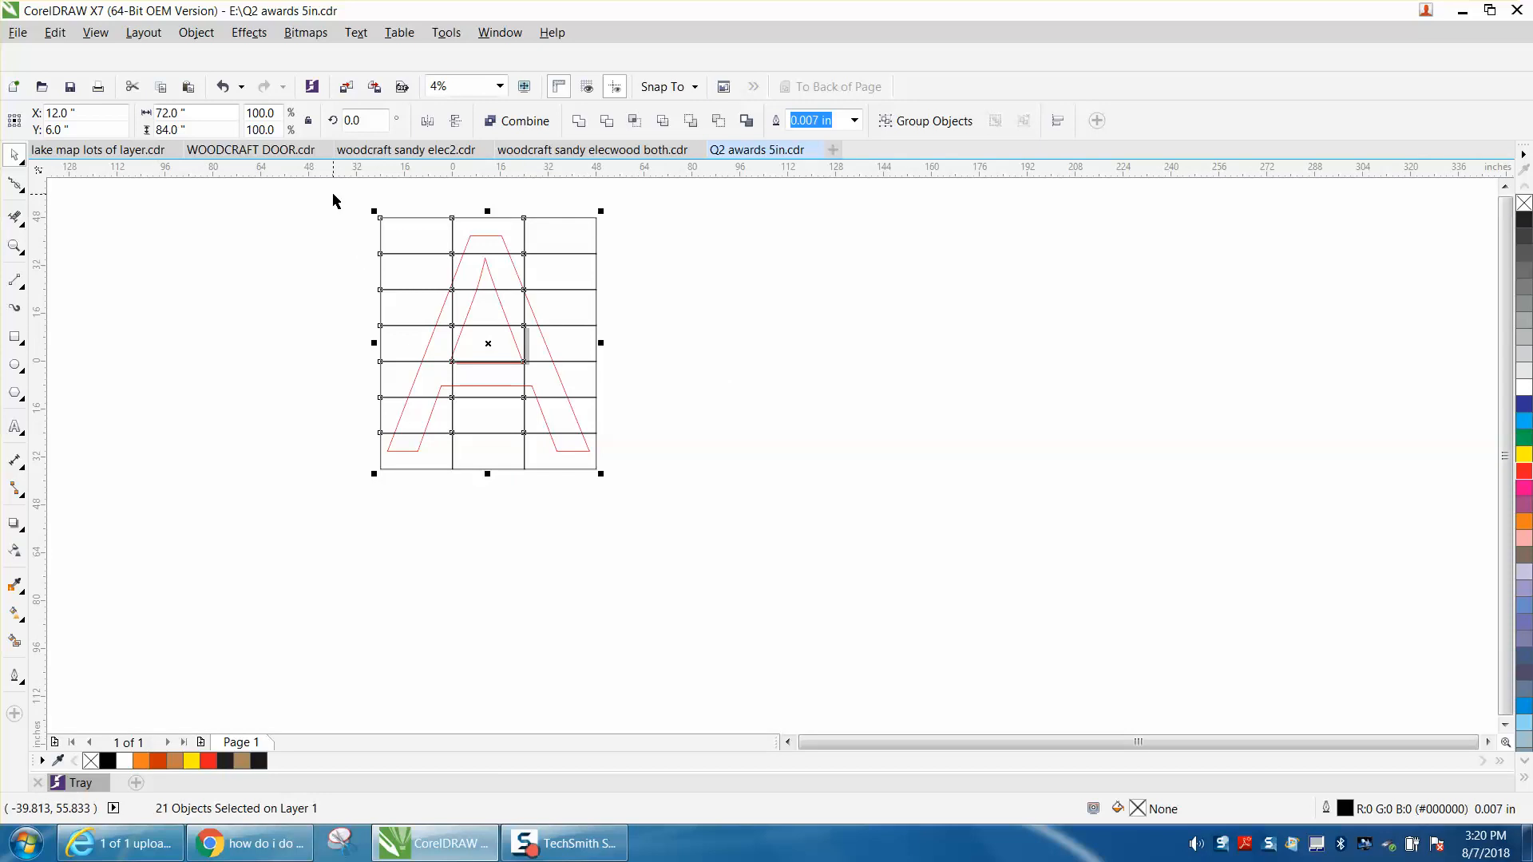
key(Right)
key(Right)
key(Right)
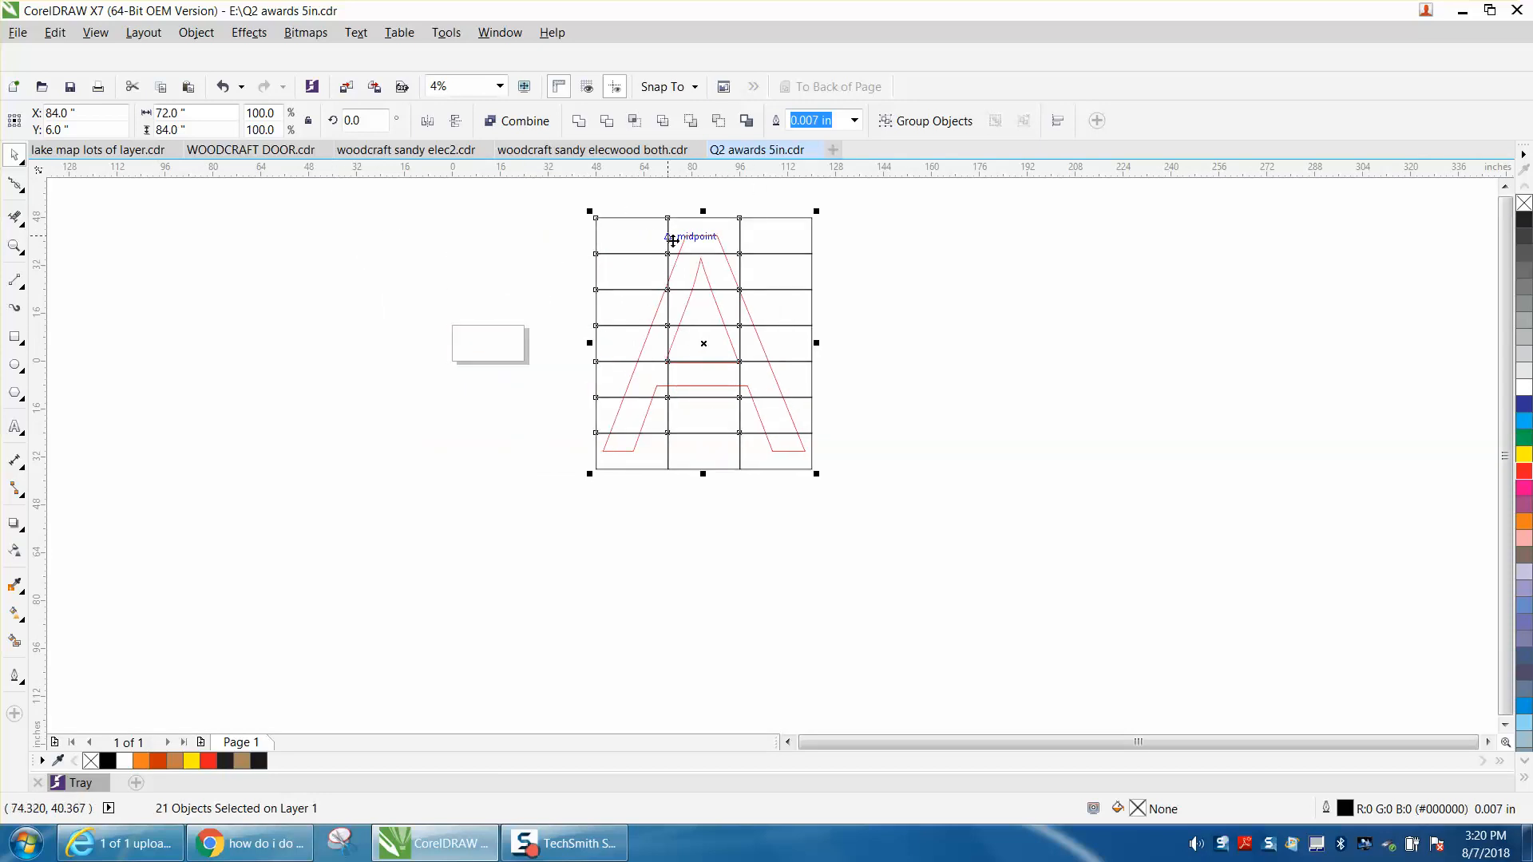
click(649, 208)
click(647, 217)
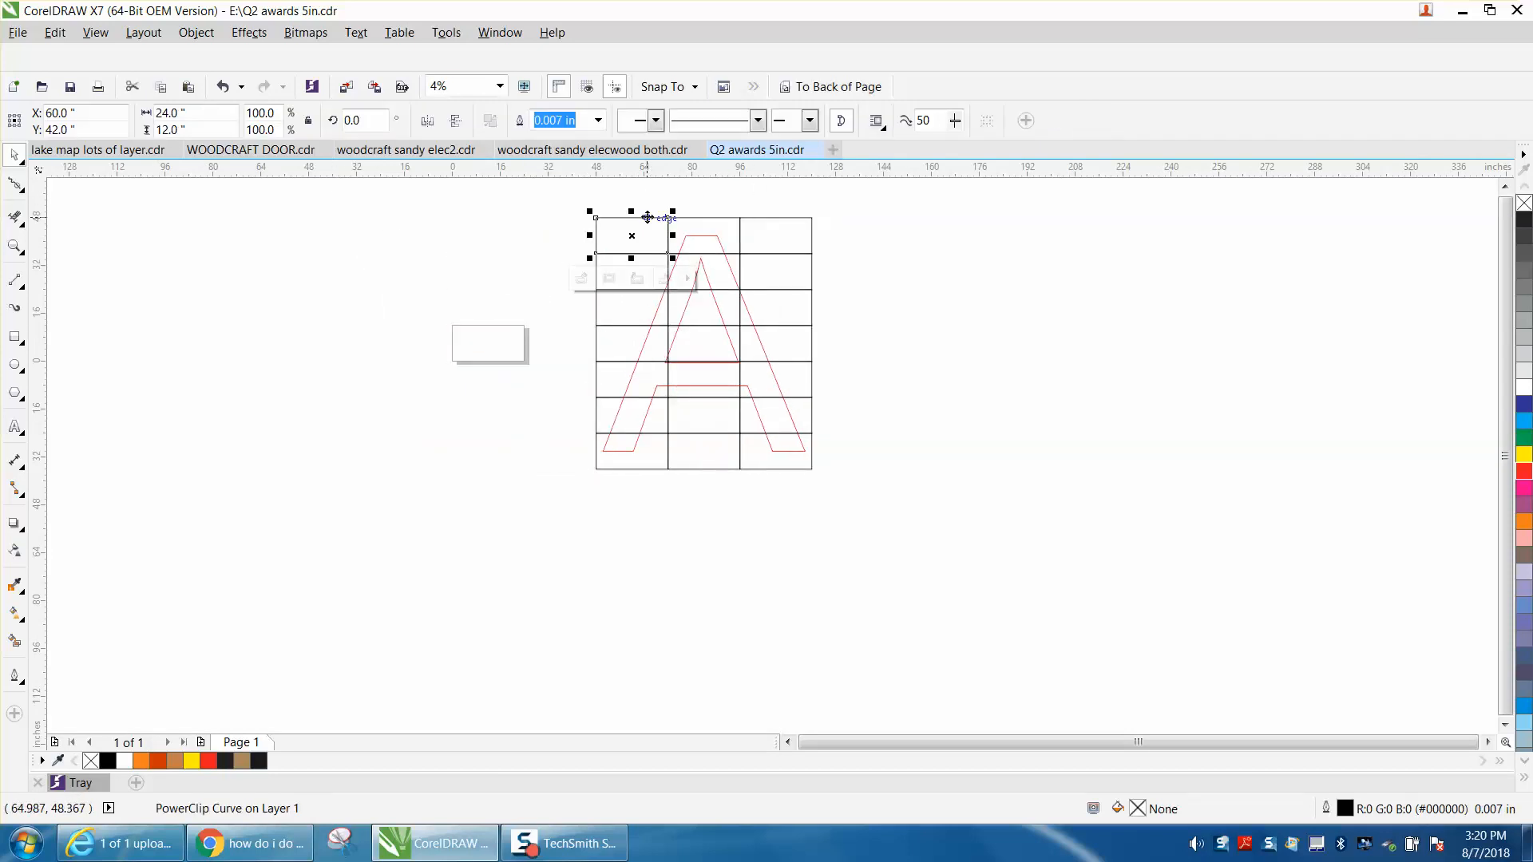
Move the grid's upper-left tile out past the page, and center the top-row middle tile on the page.
drag(647, 217, 391, 208)
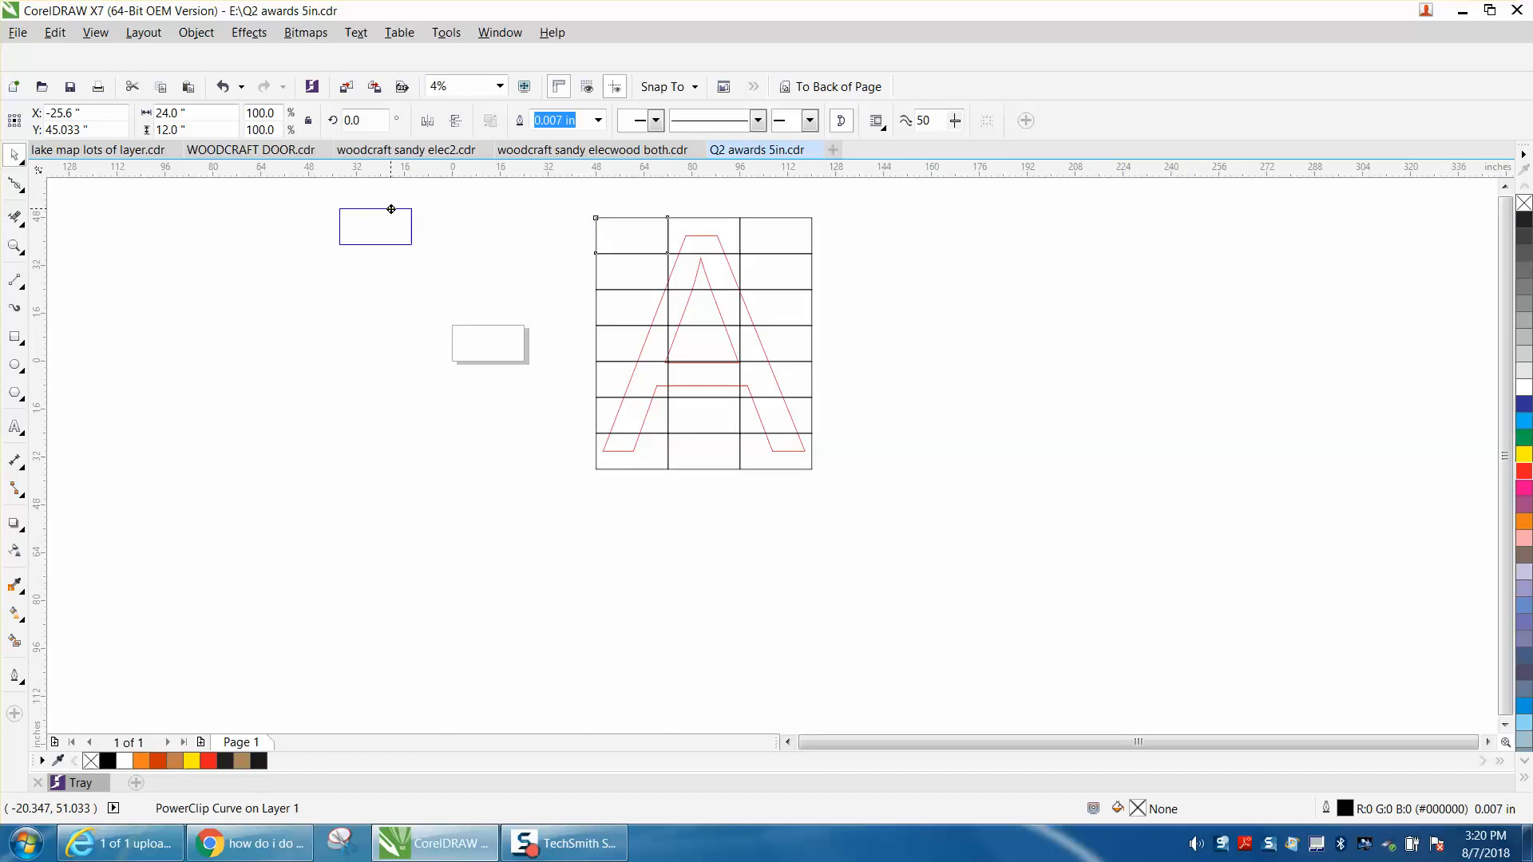
click(691, 237)
key(p)
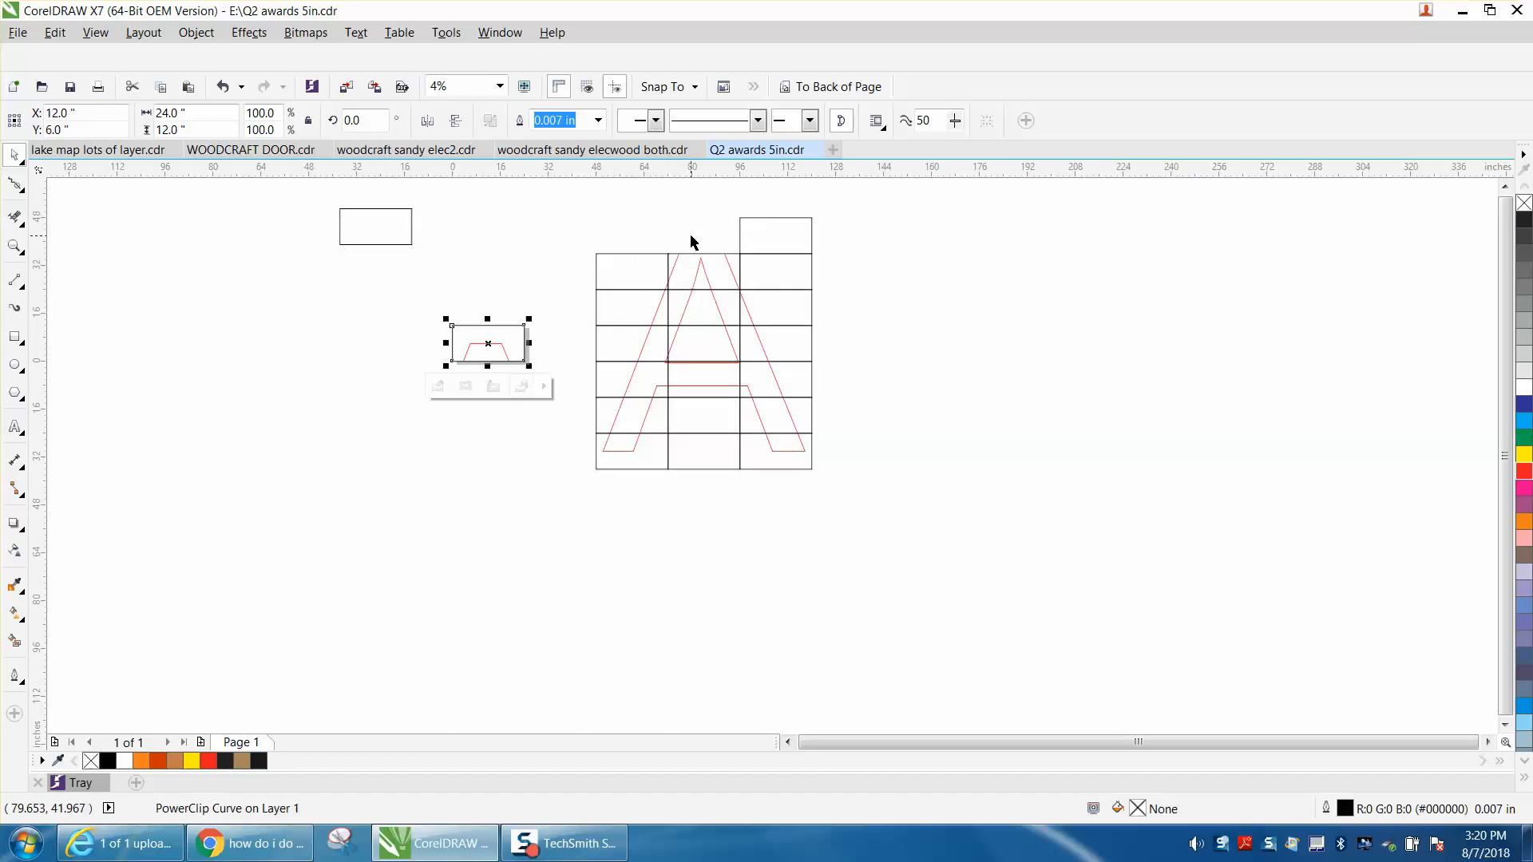
click(23, 250)
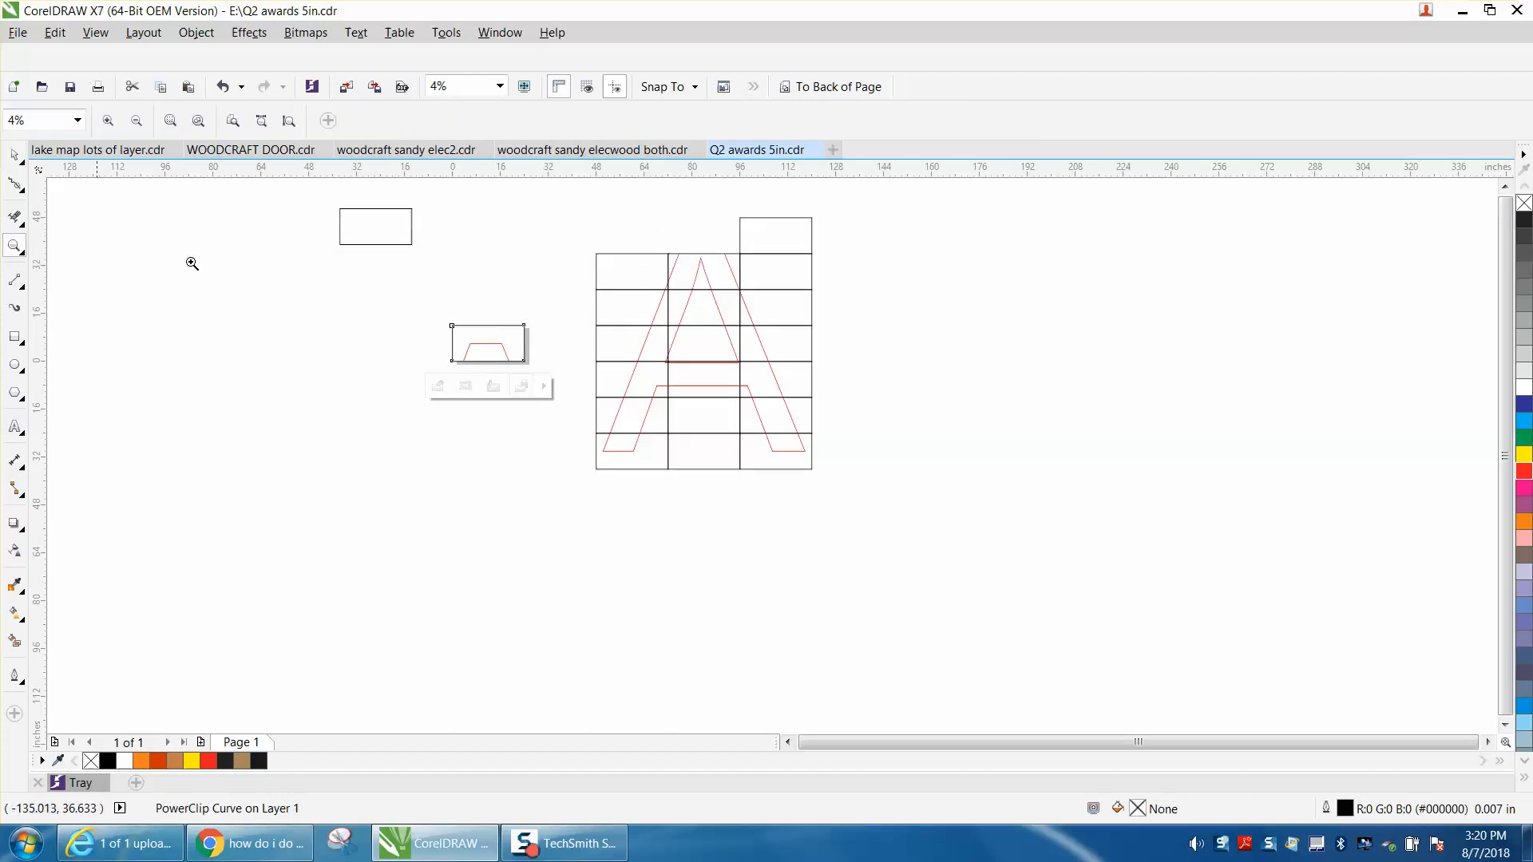
drag(425, 307, 589, 376)
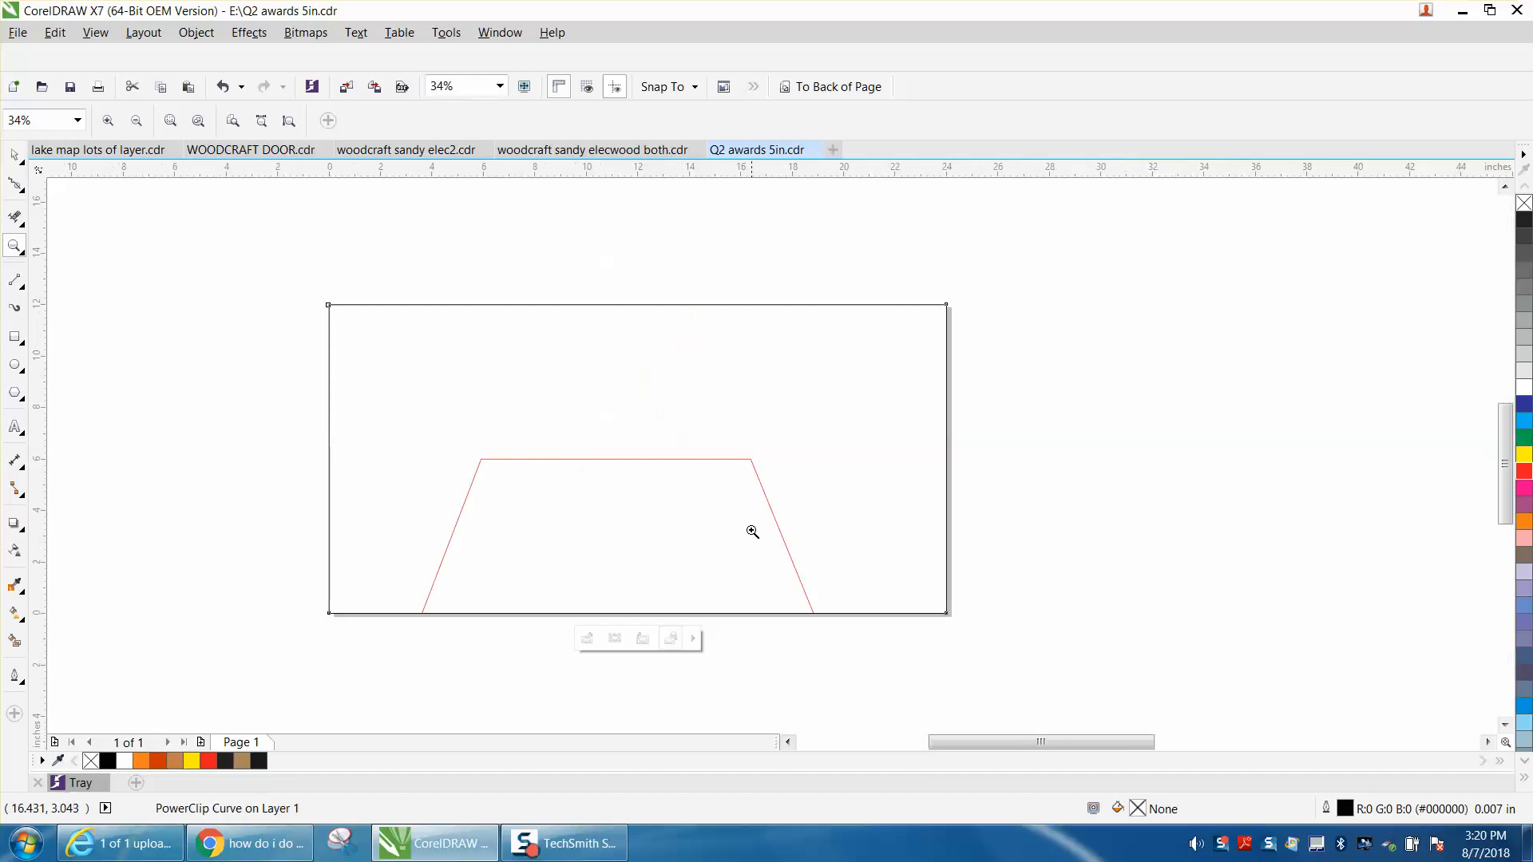
scroll(477, 359, down, 3)
Move the centered tile off the page to its left, and center the second-row middle tile on the page.
click(15, 154)
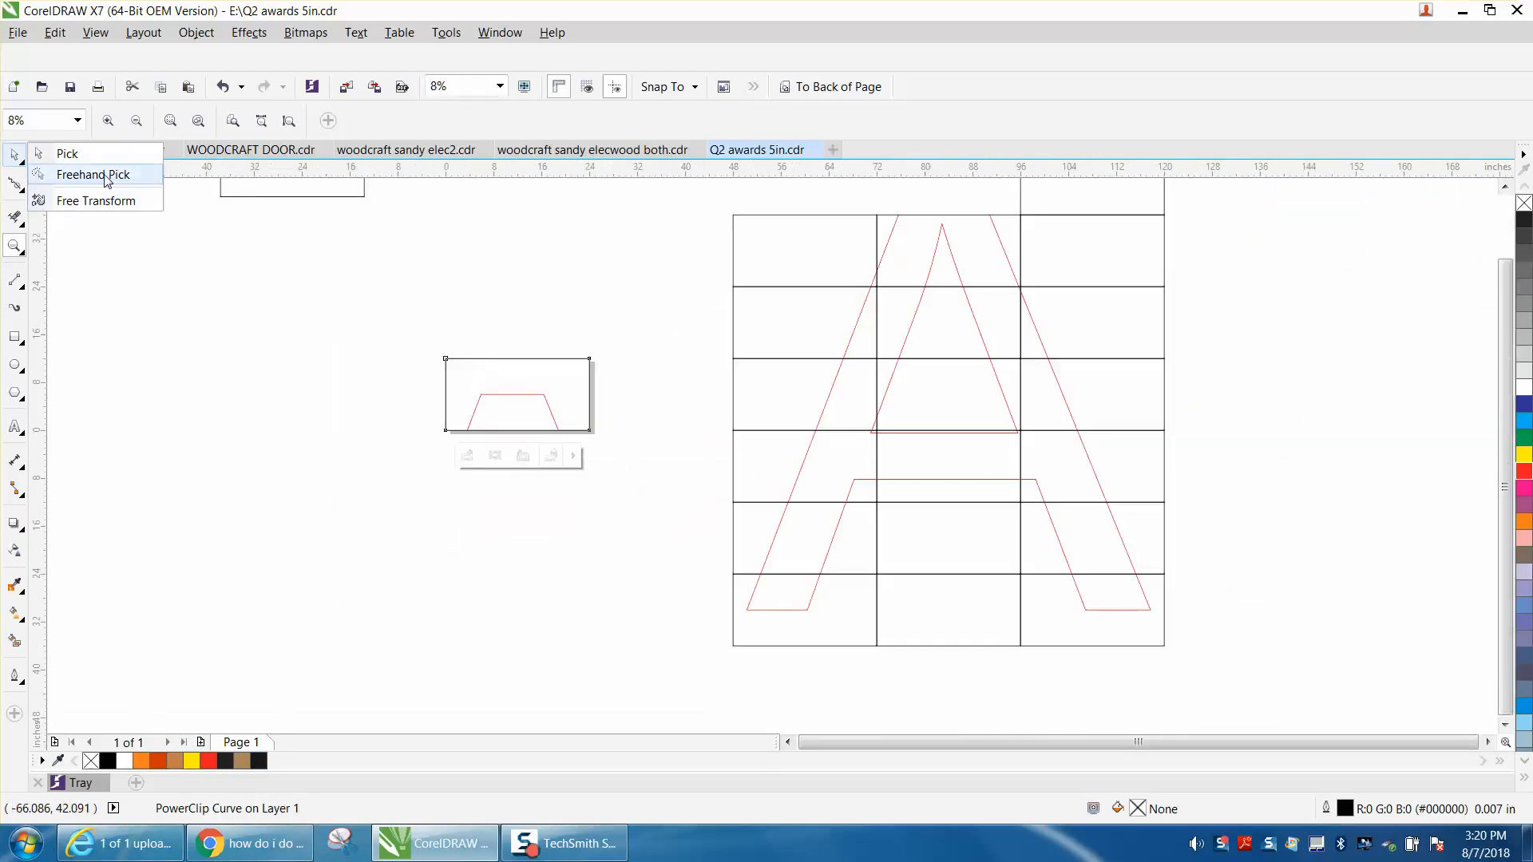
click(67, 153)
click(496, 405)
drag(516, 397, 290, 415)
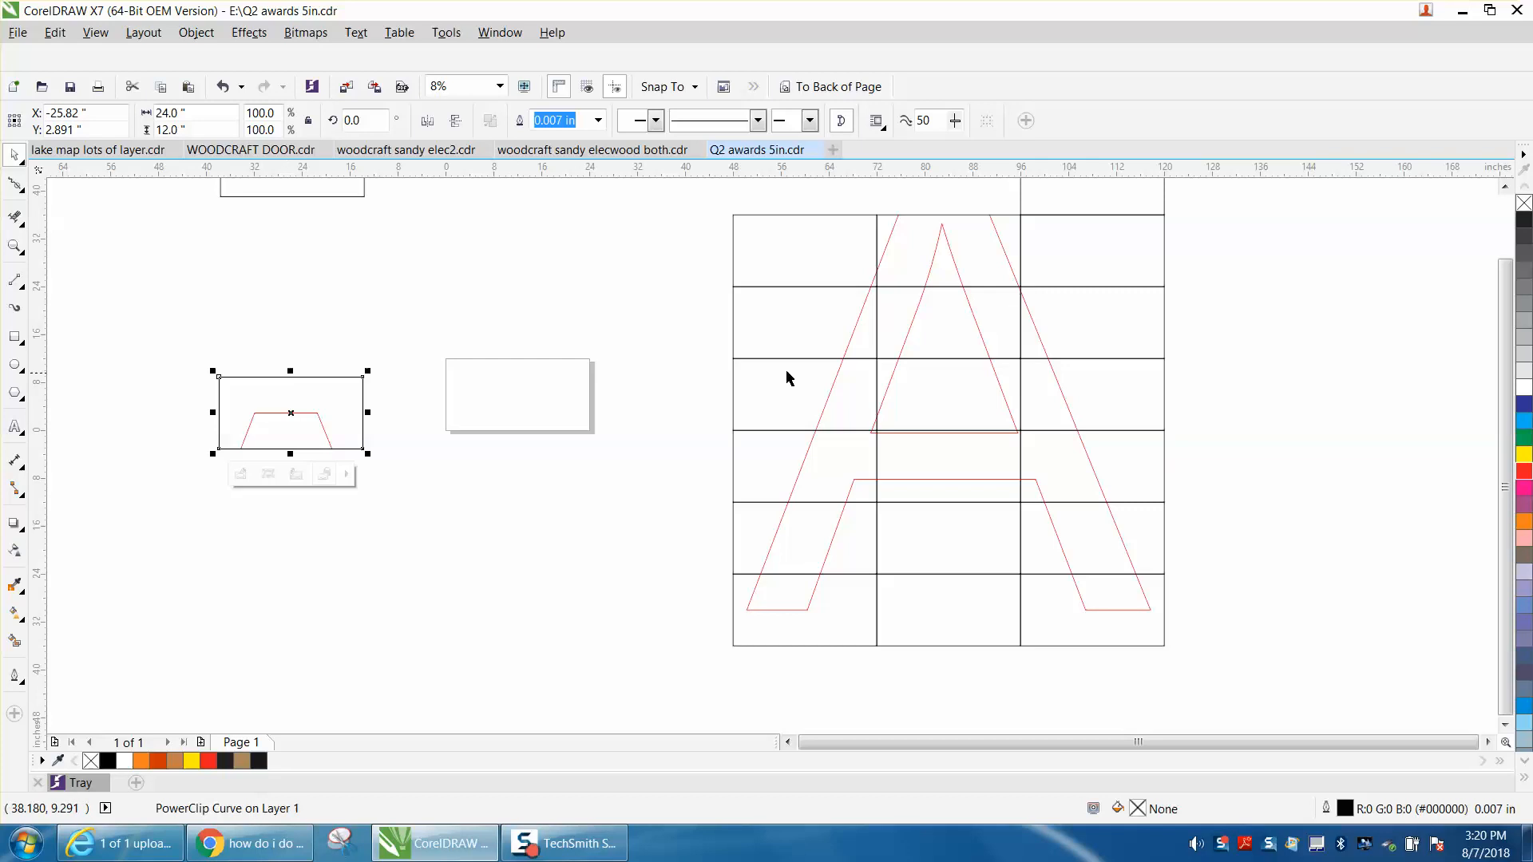
click(935, 267)
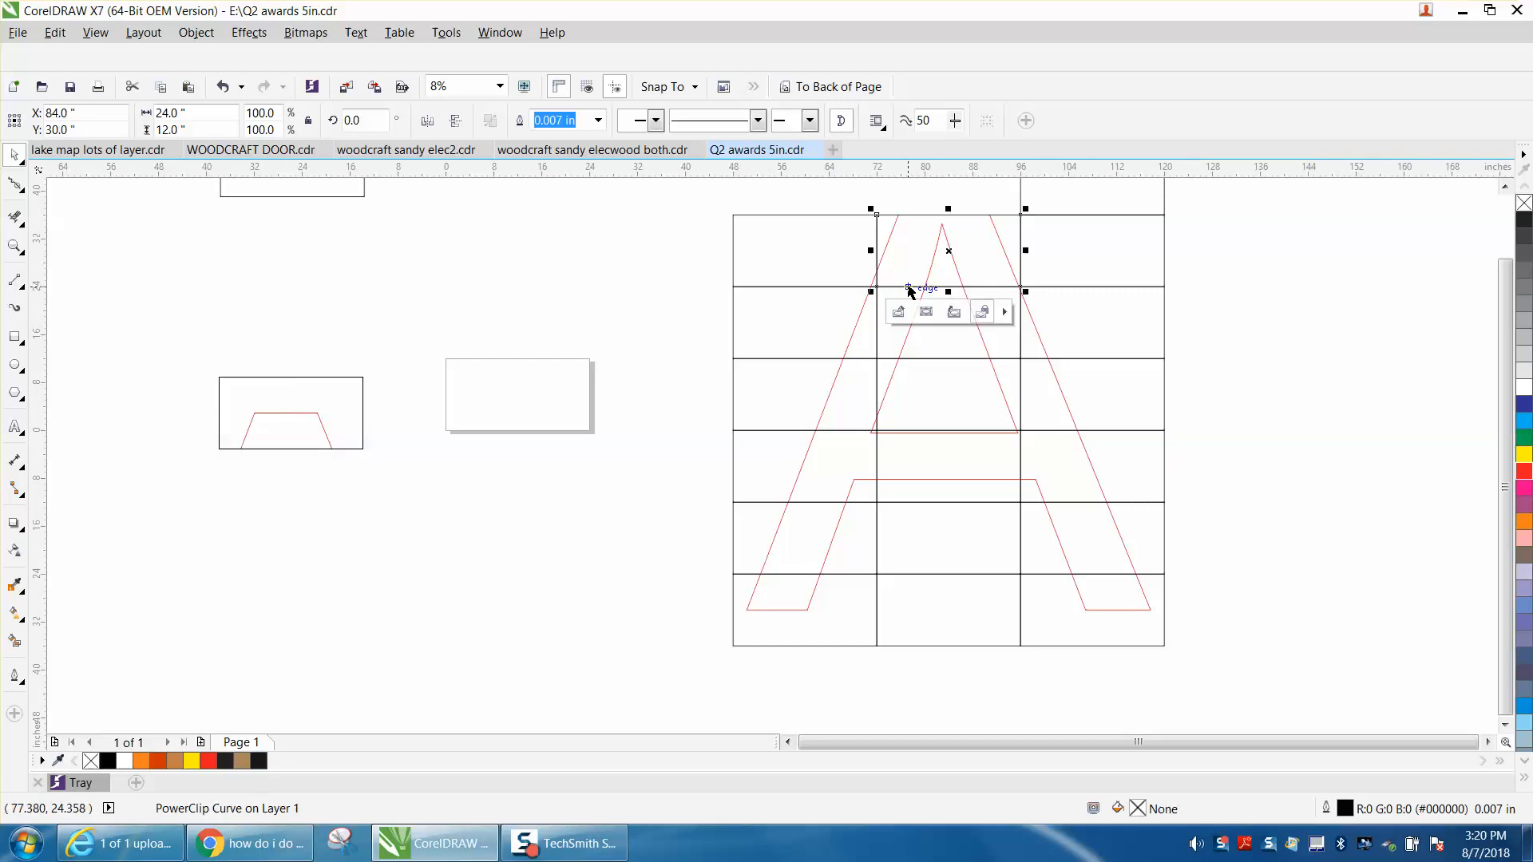
key(p)
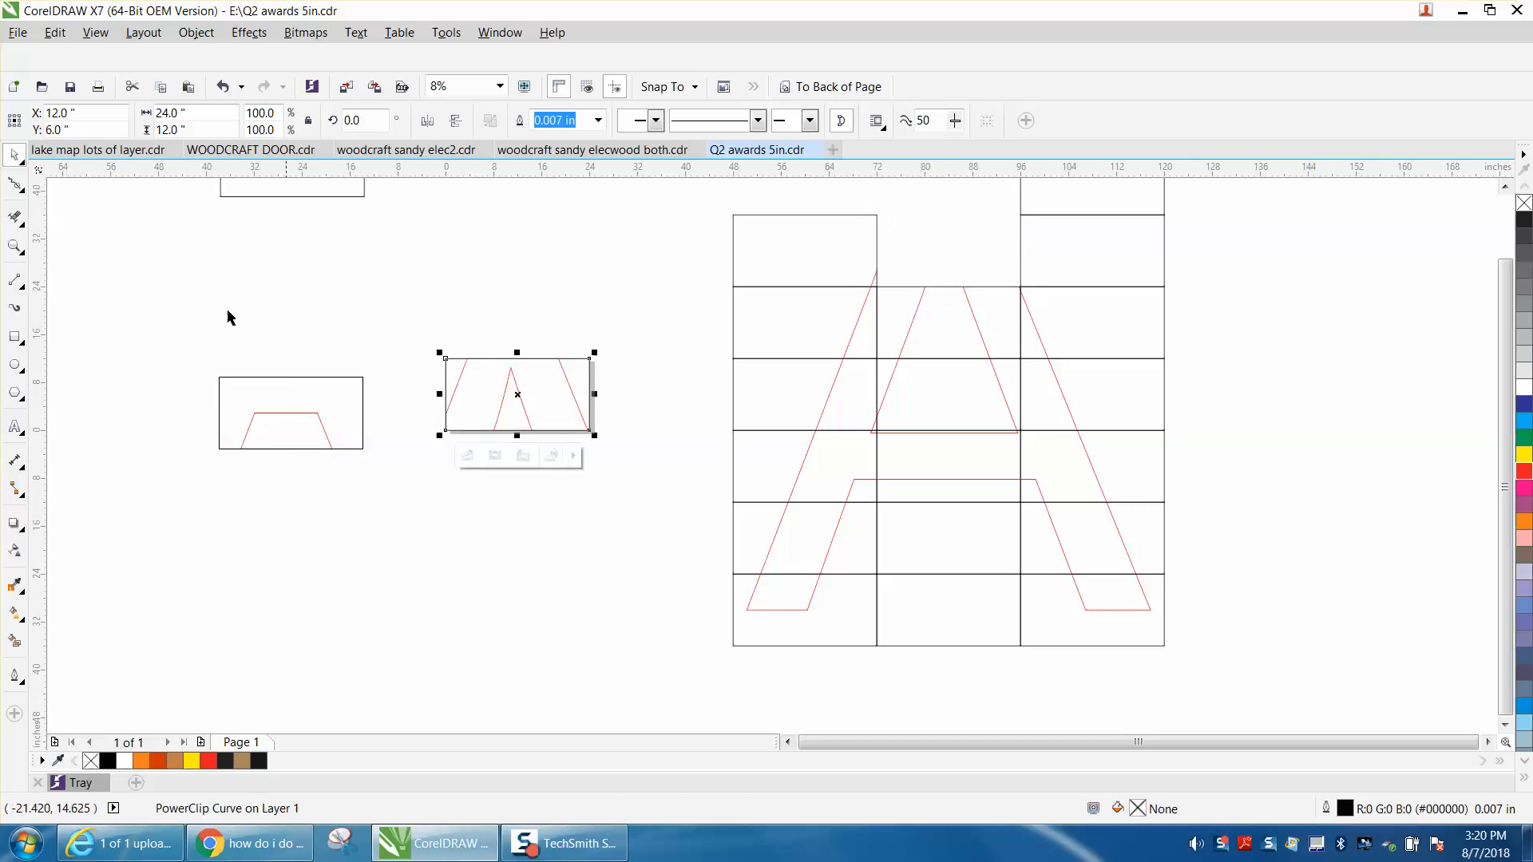
click(15, 246)
drag(417, 335, 643, 455)
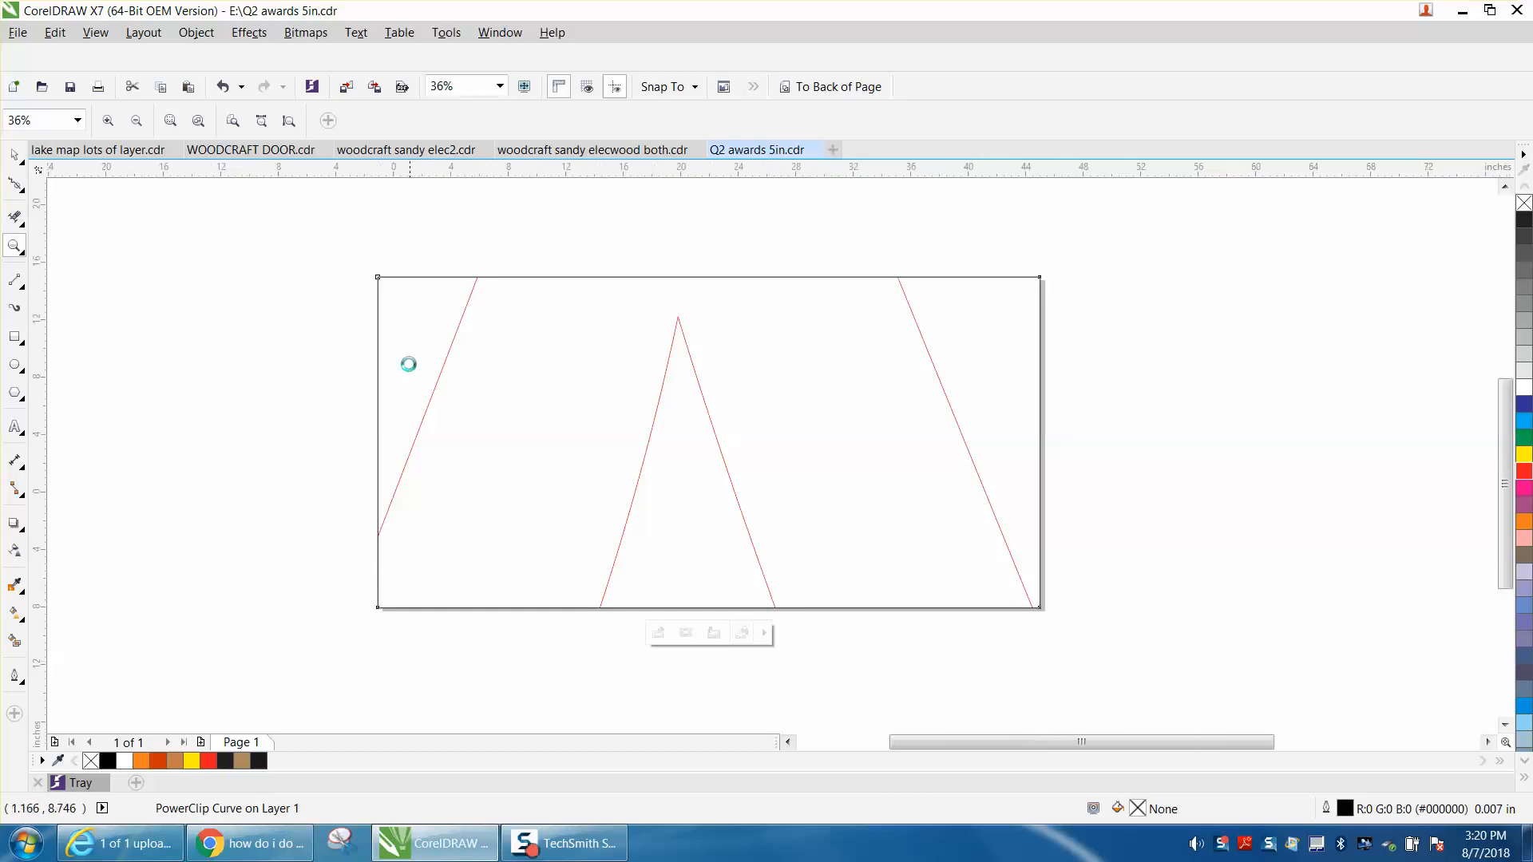
right_click(409, 364)
Set the centered tile's outline to a red hairline.
click(14, 159)
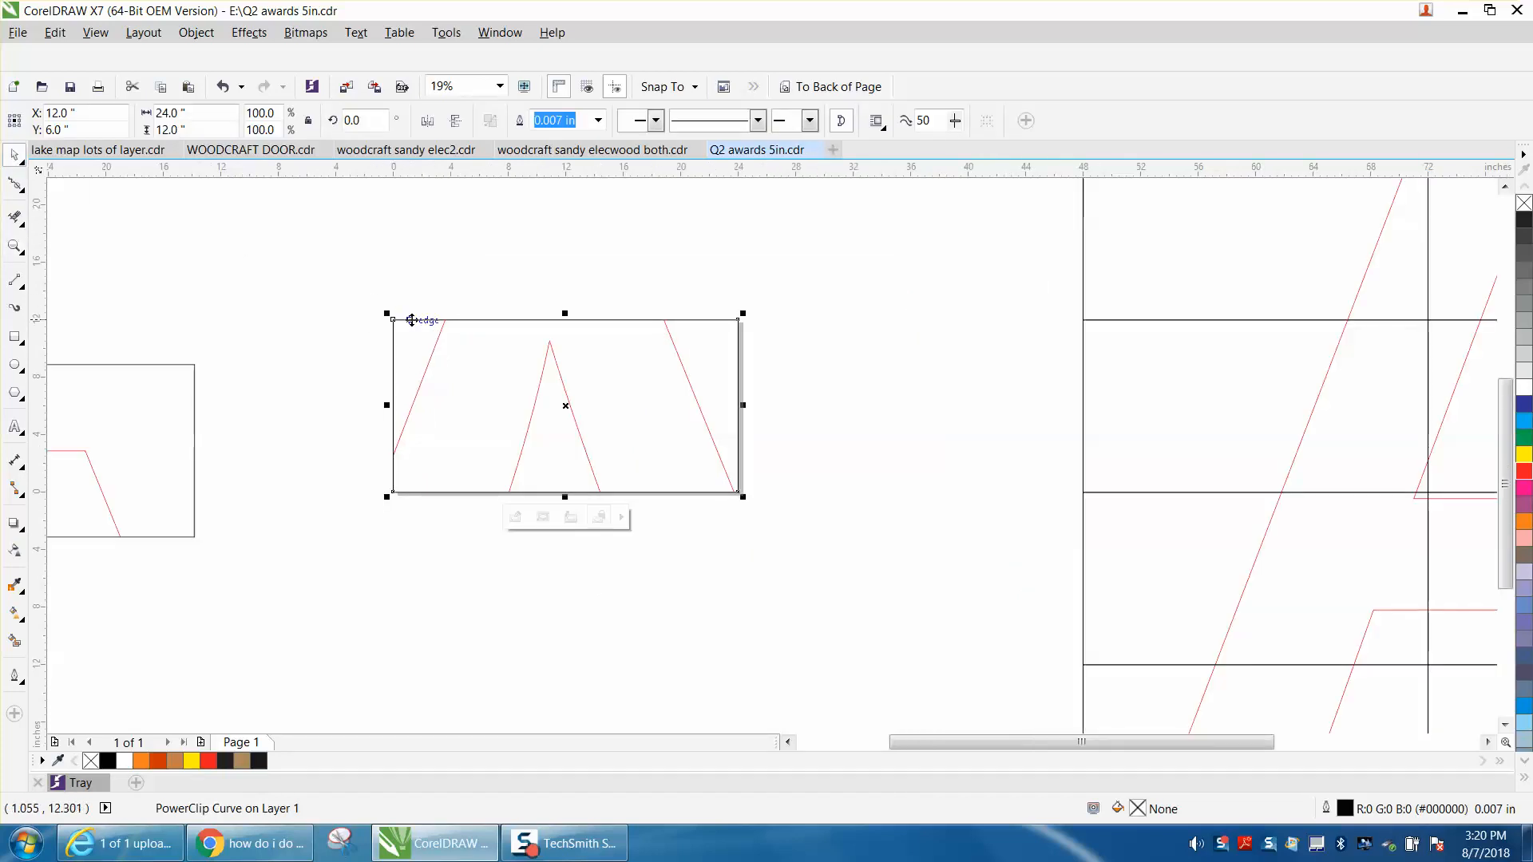
double_click(1346, 810)
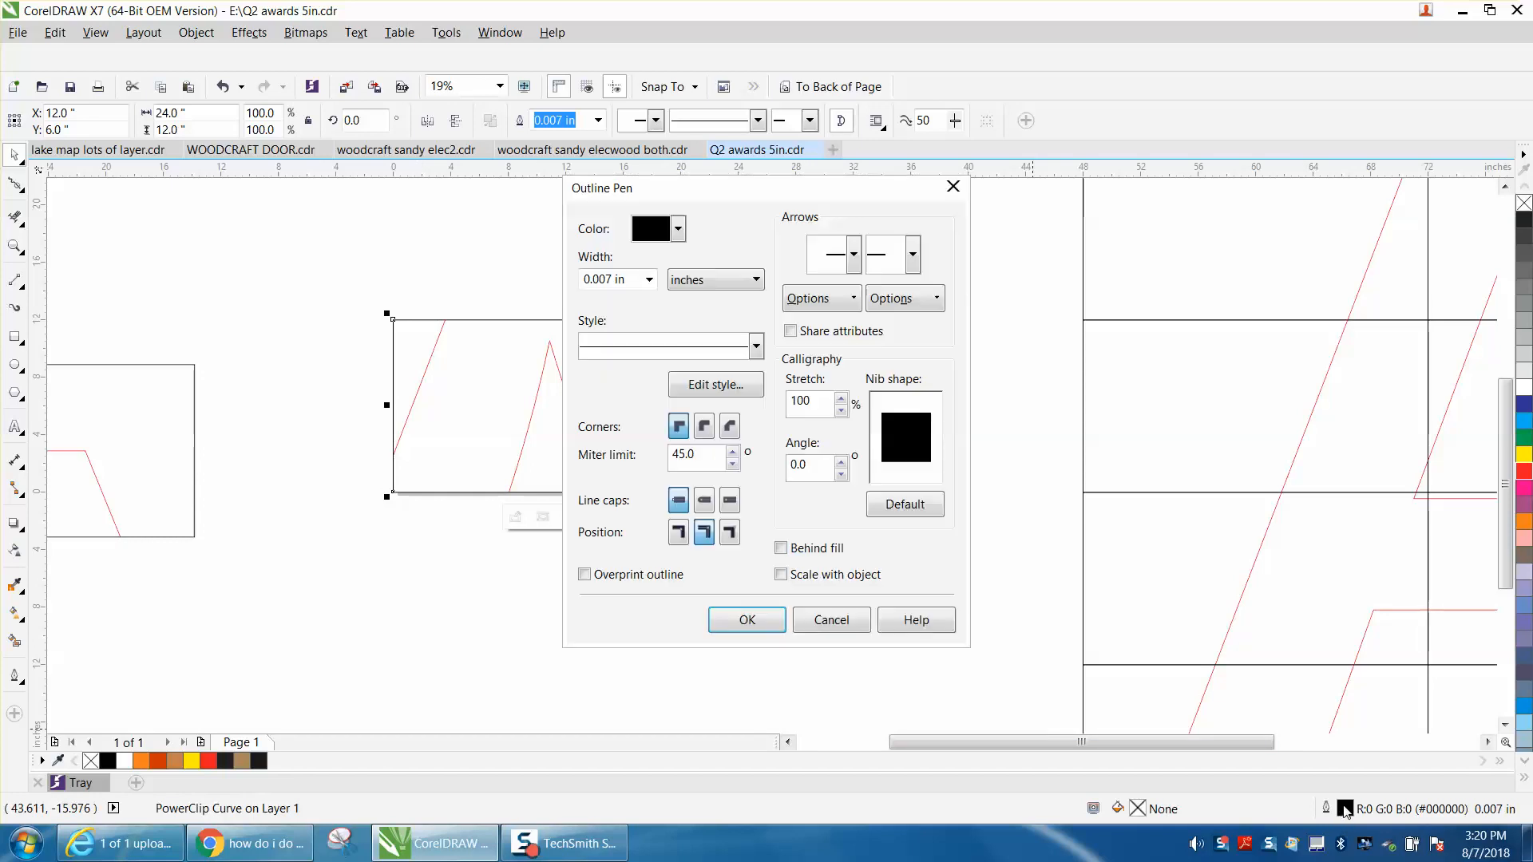
click(649, 280)
click(604, 312)
click(679, 228)
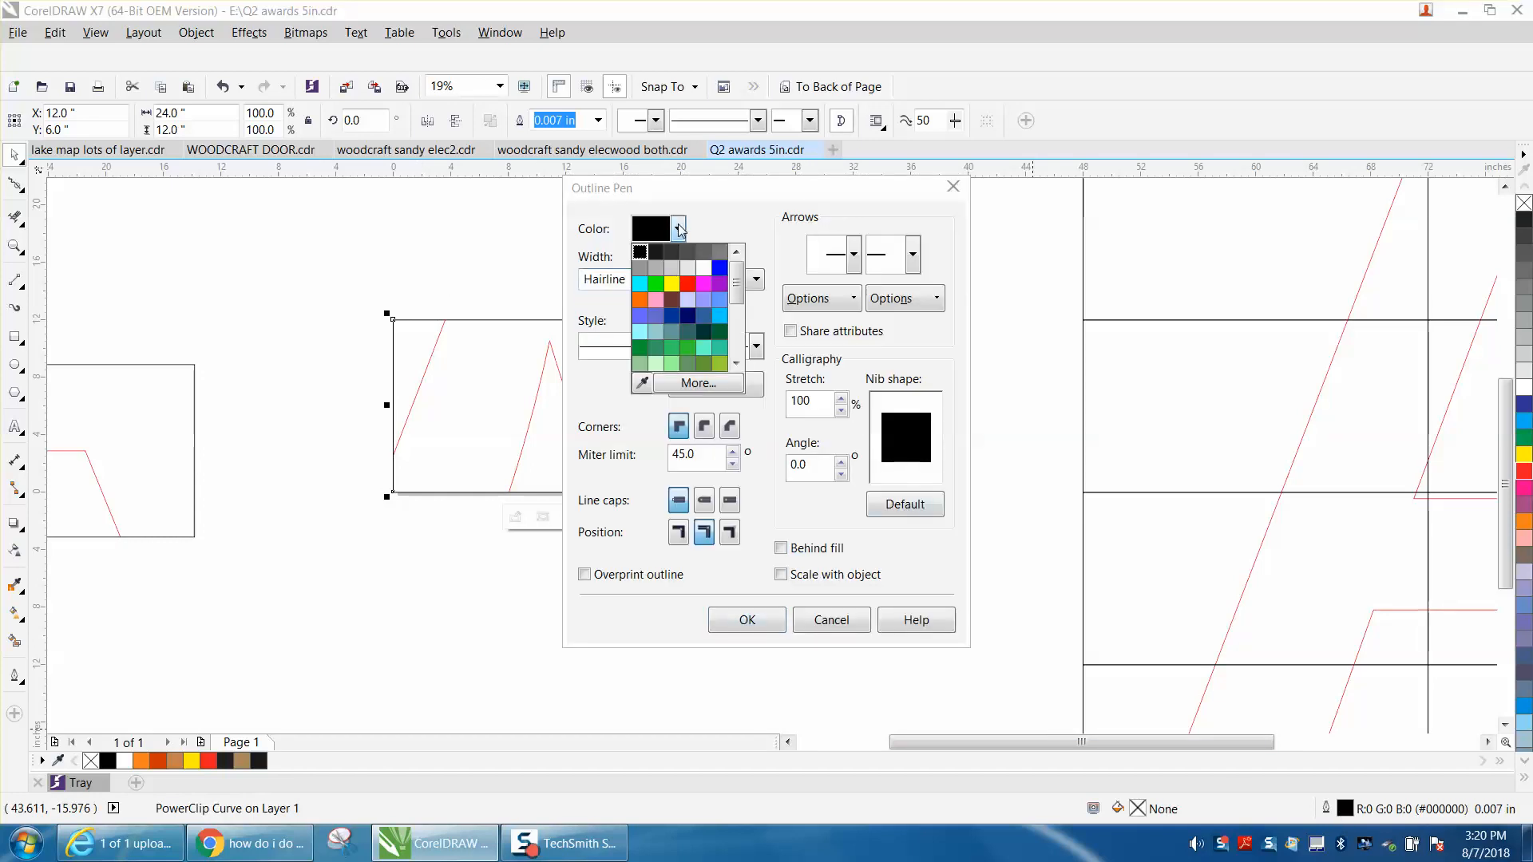
click(677, 276)
click(748, 622)
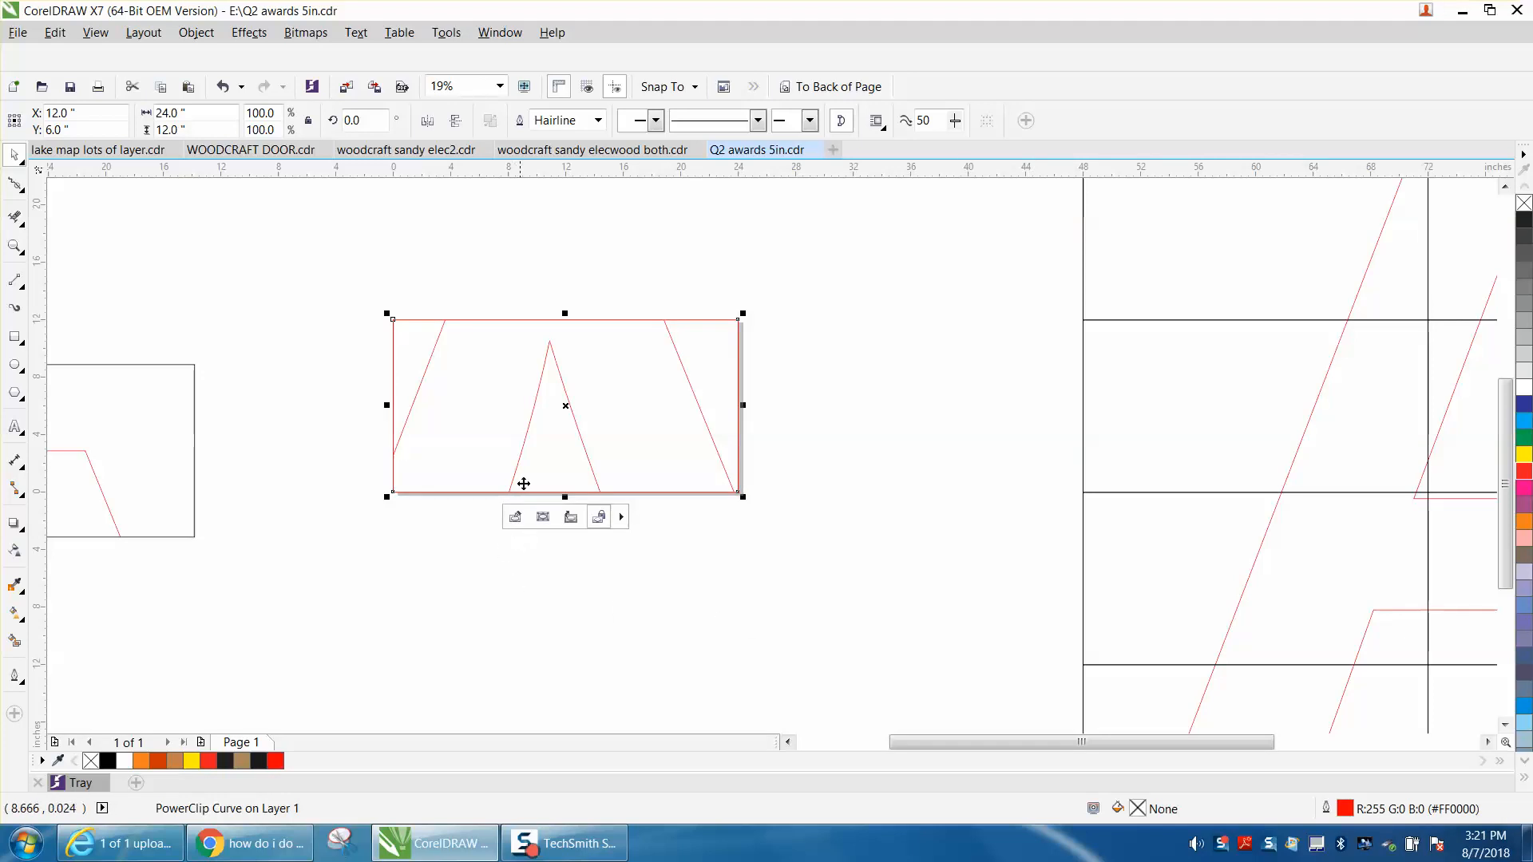
Move the tile down and right of the page center, and try to remove its upper border with Virtual Segment Delete.
drag(565, 409, 693, 492)
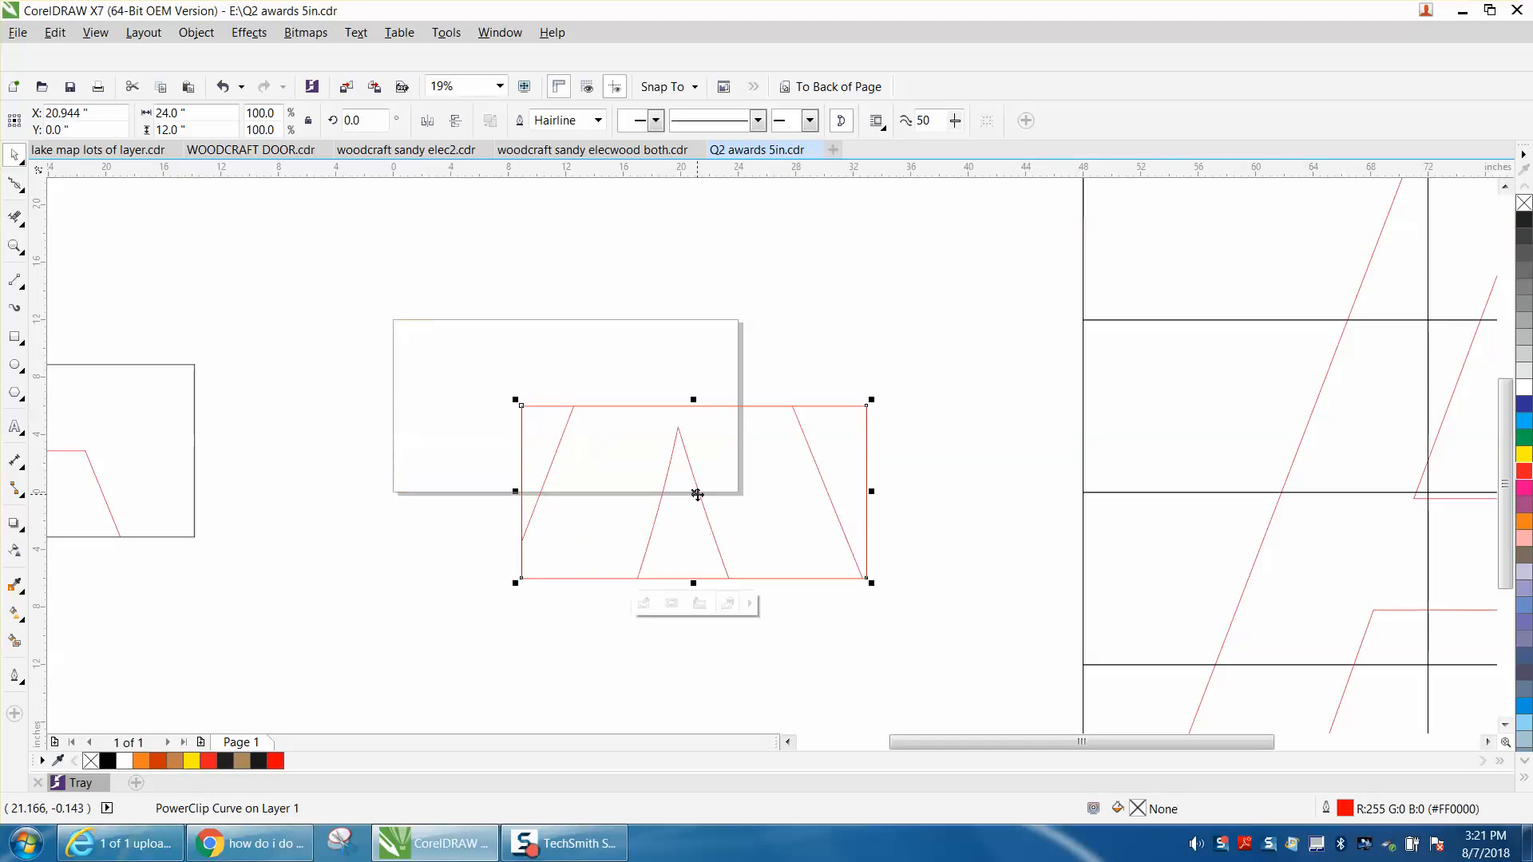
click(21, 223)
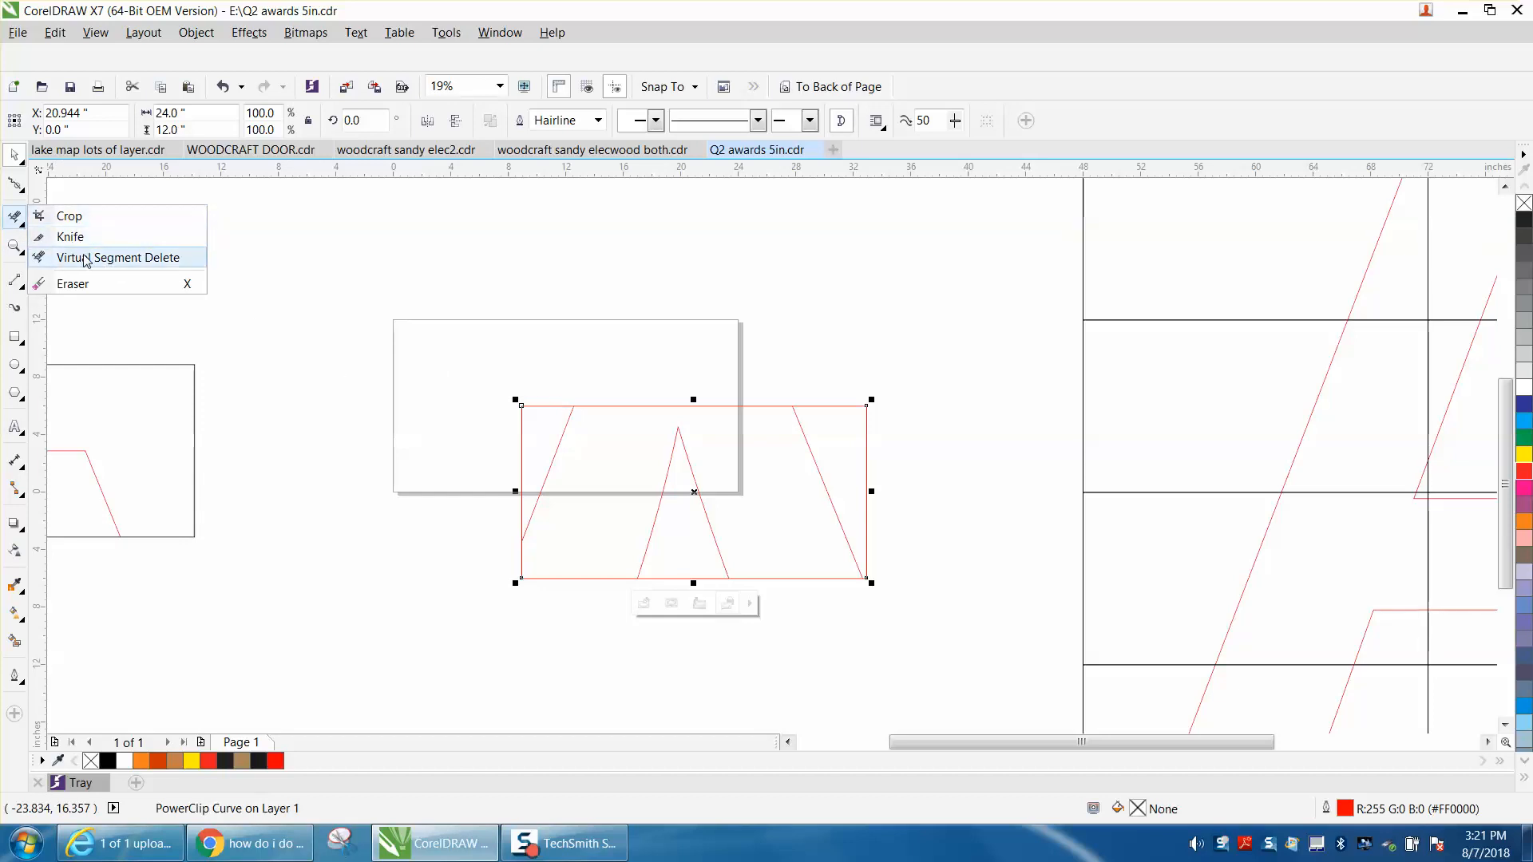
click(85, 261)
click(554, 401)
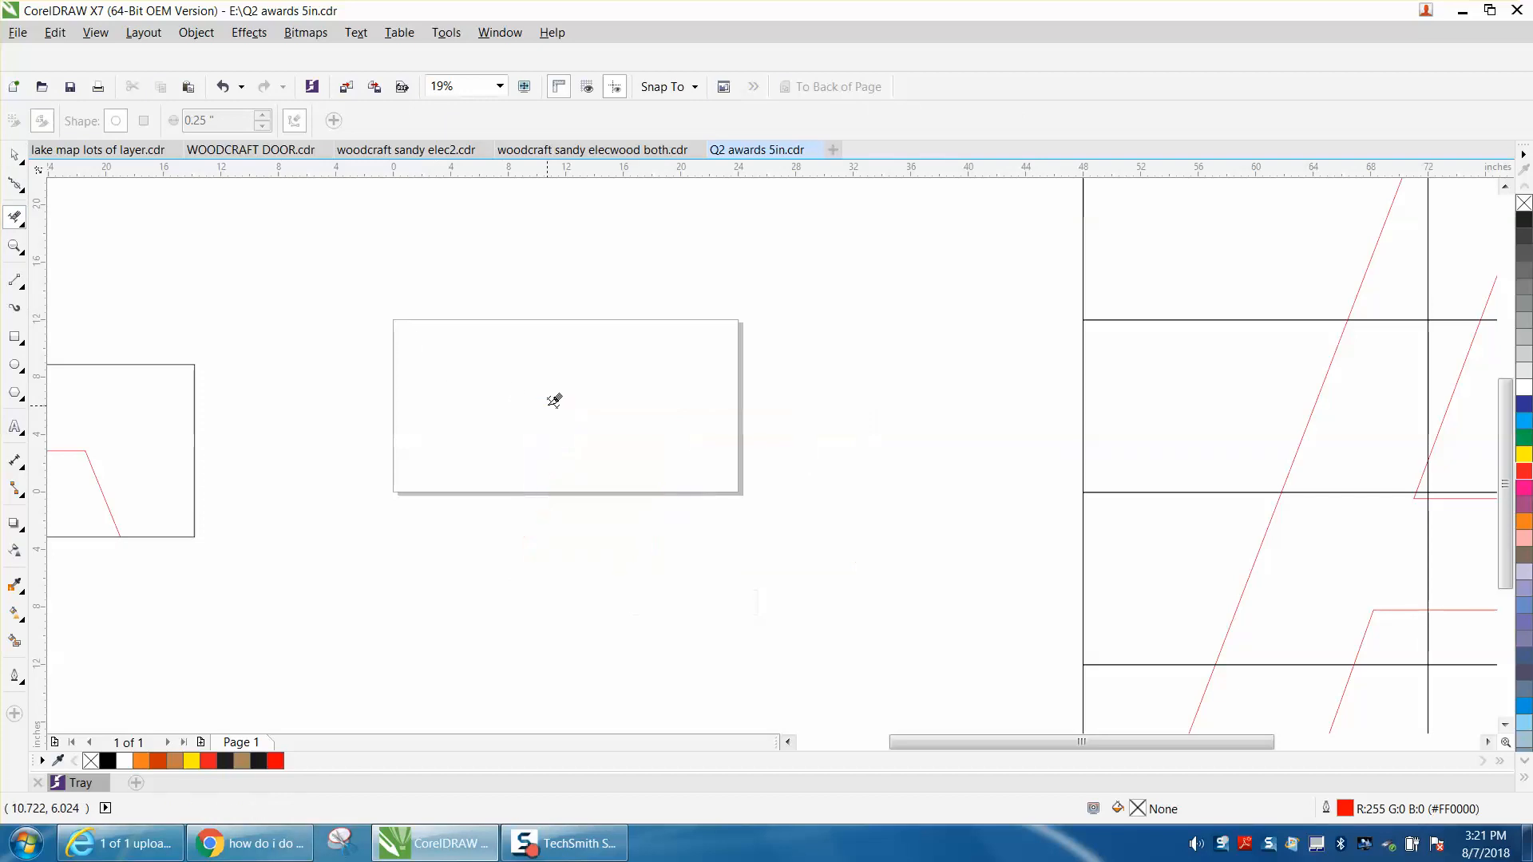
click(222, 86)
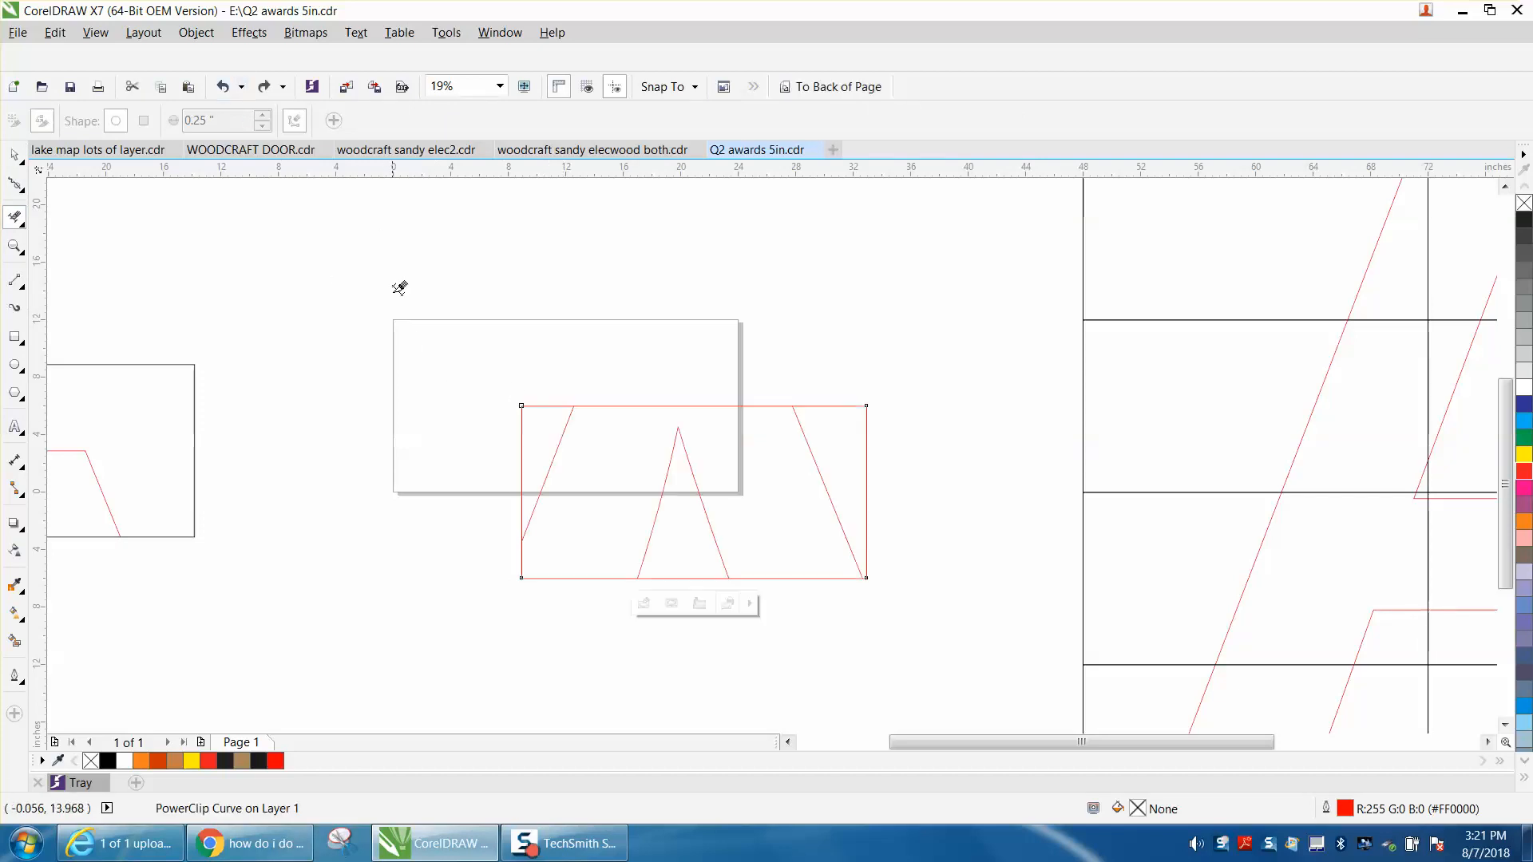
Try converting the tile's outline to an object, and undo back to before the tile's red outline change.
click(20, 159)
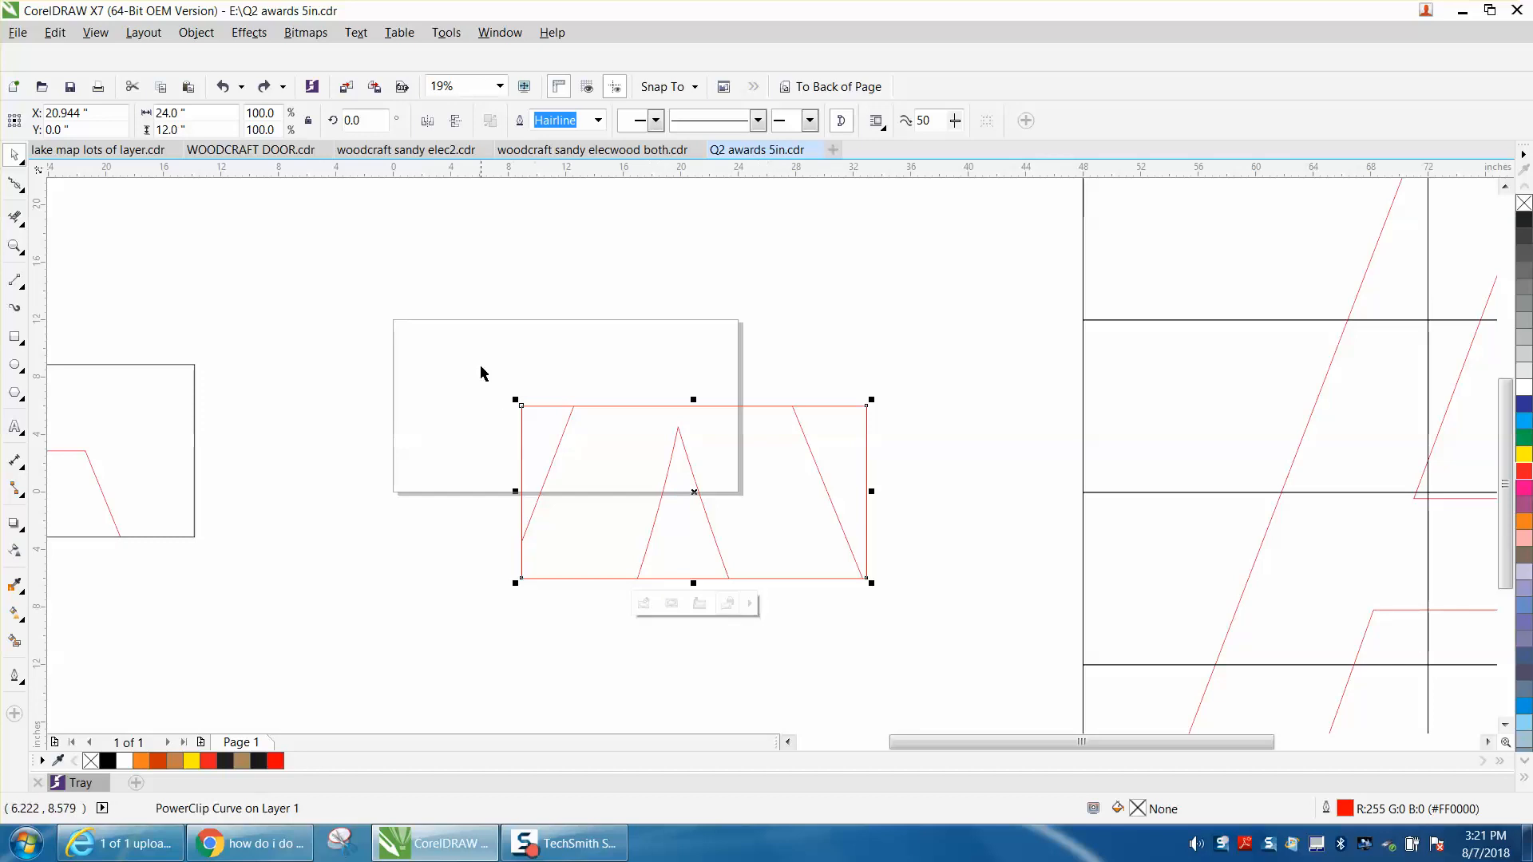
drag(481, 367, 942, 641)
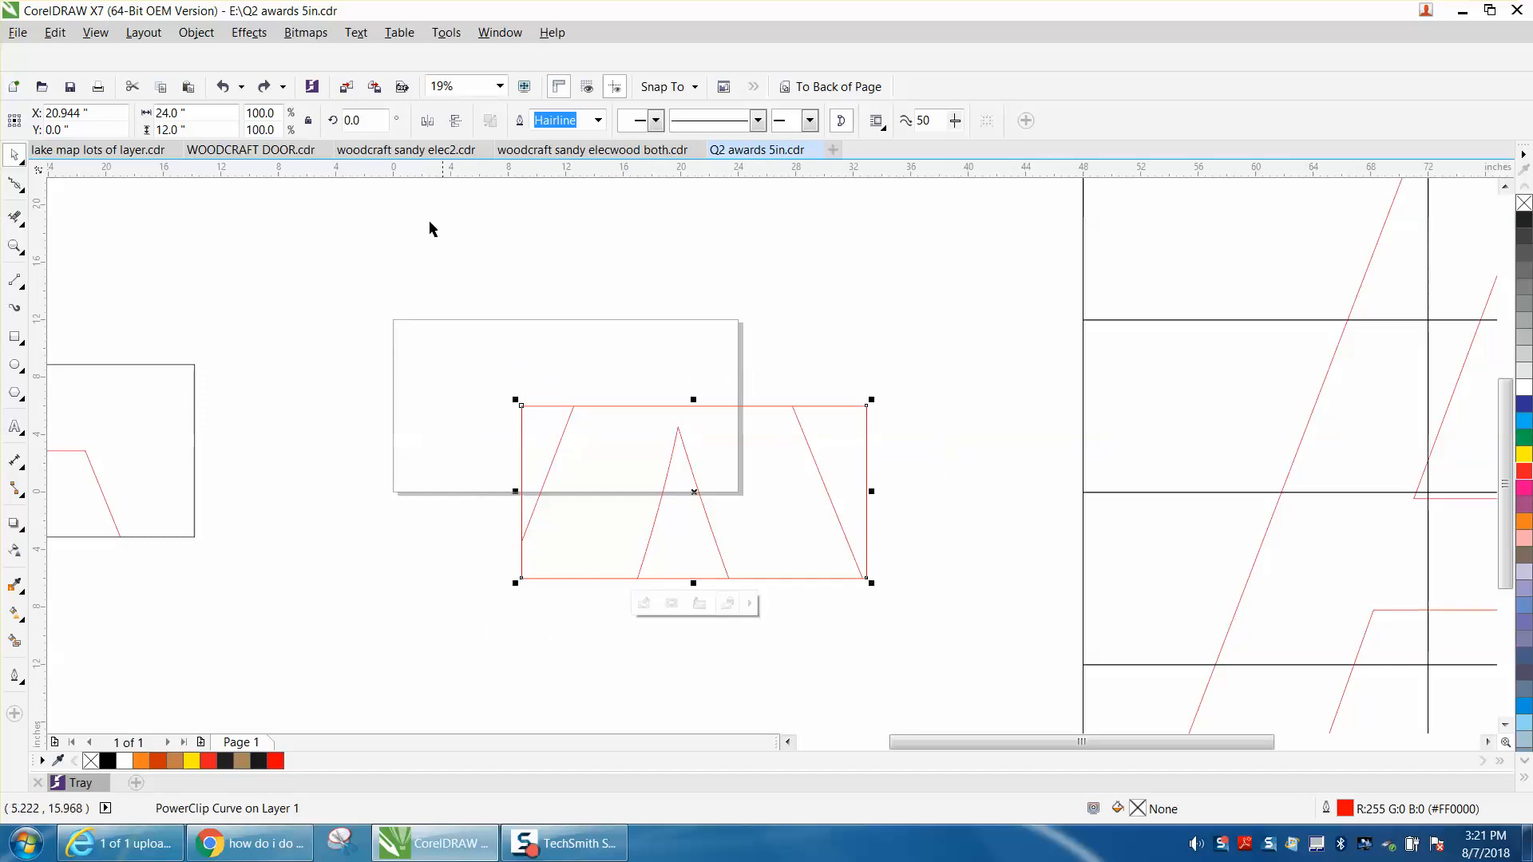
click(195, 33)
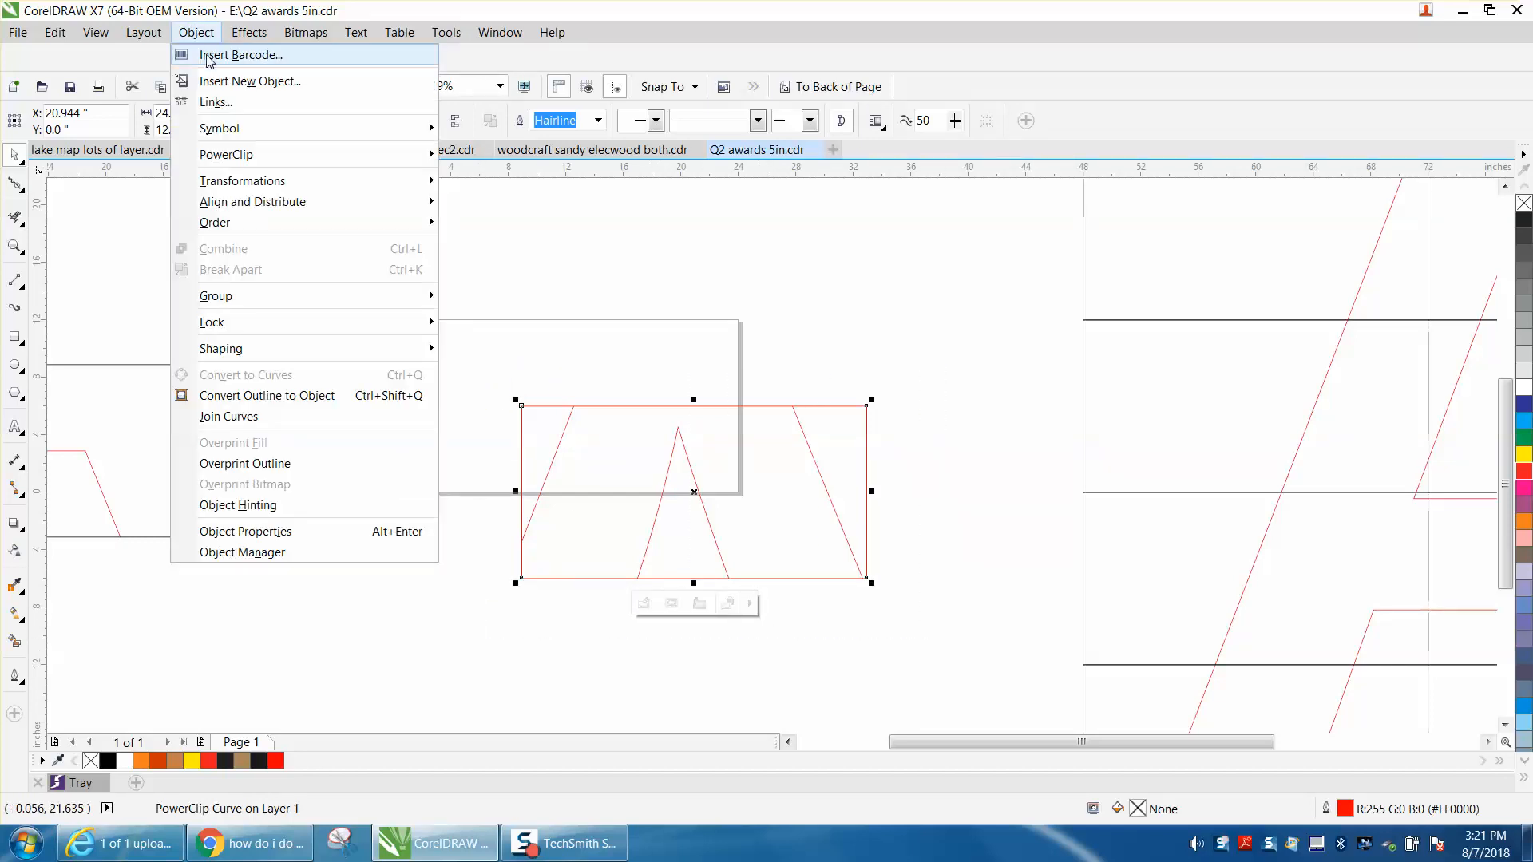
mouse_move(248, 305)
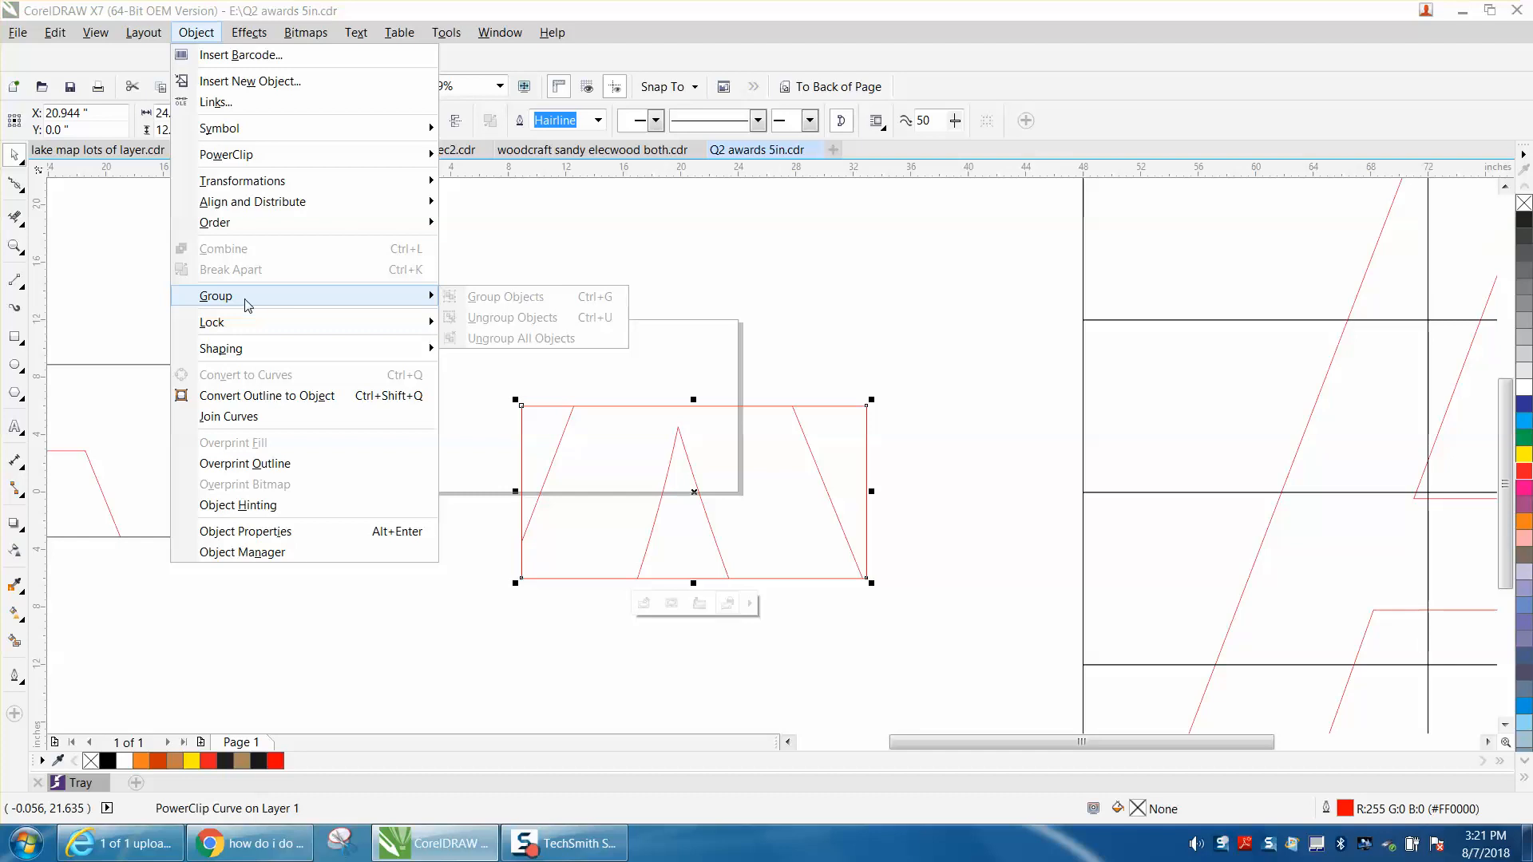
click(270, 398)
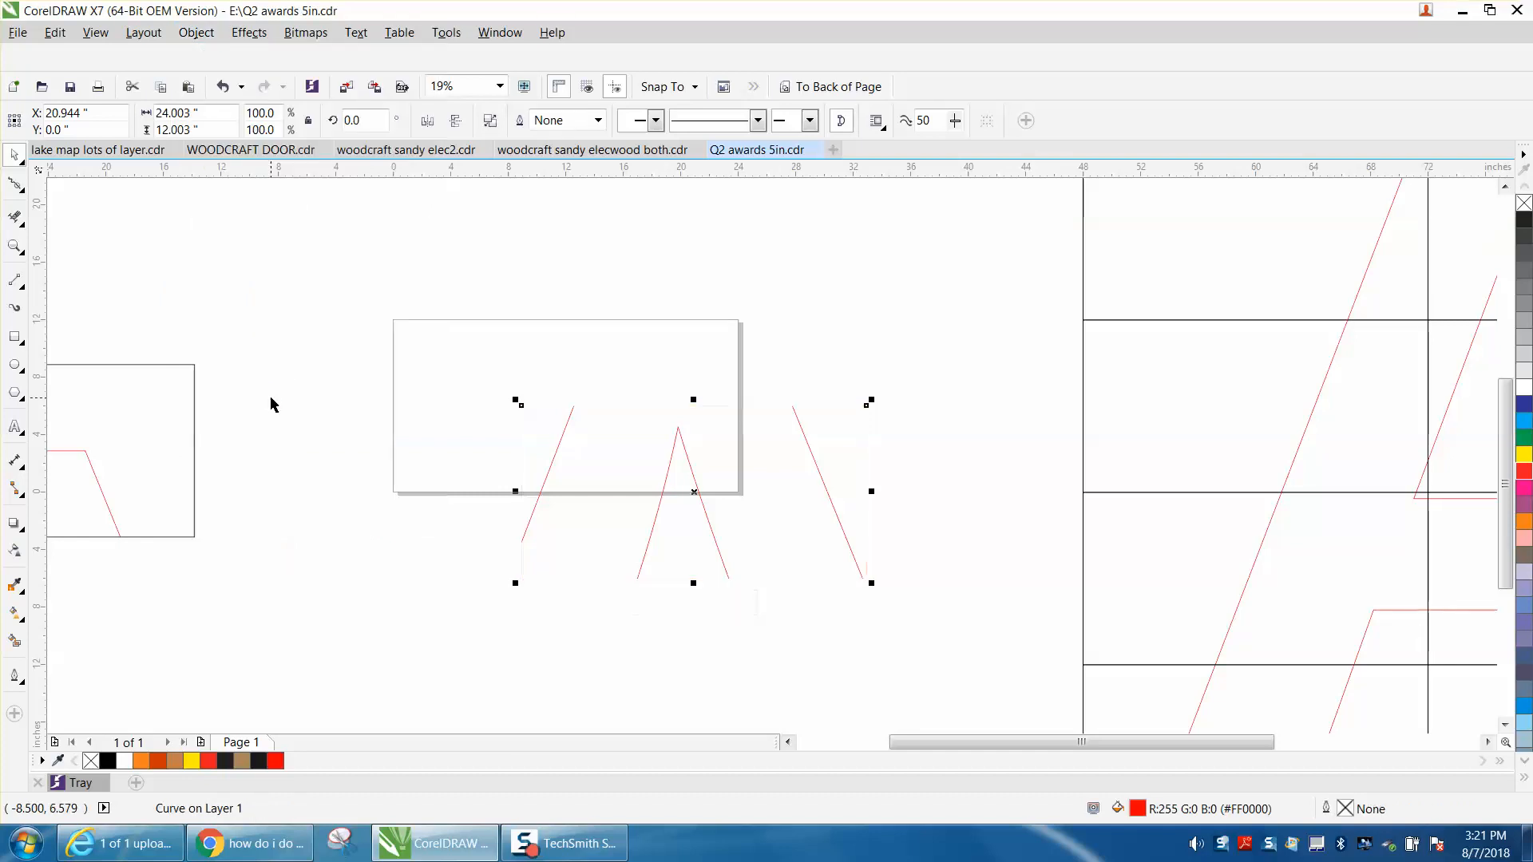
click(223, 86)
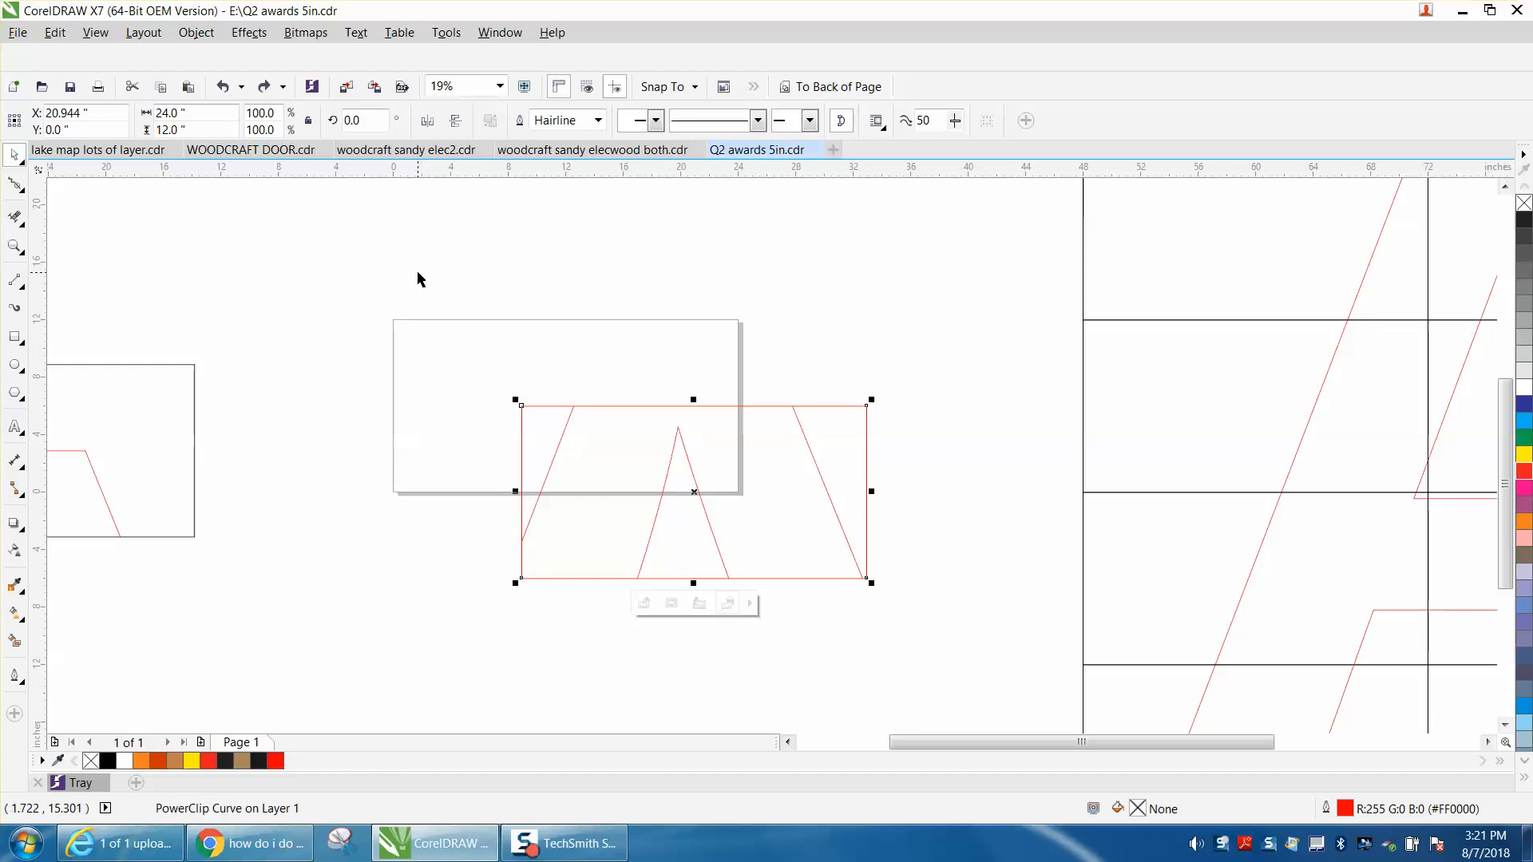
click(226, 89)
click(227, 89)
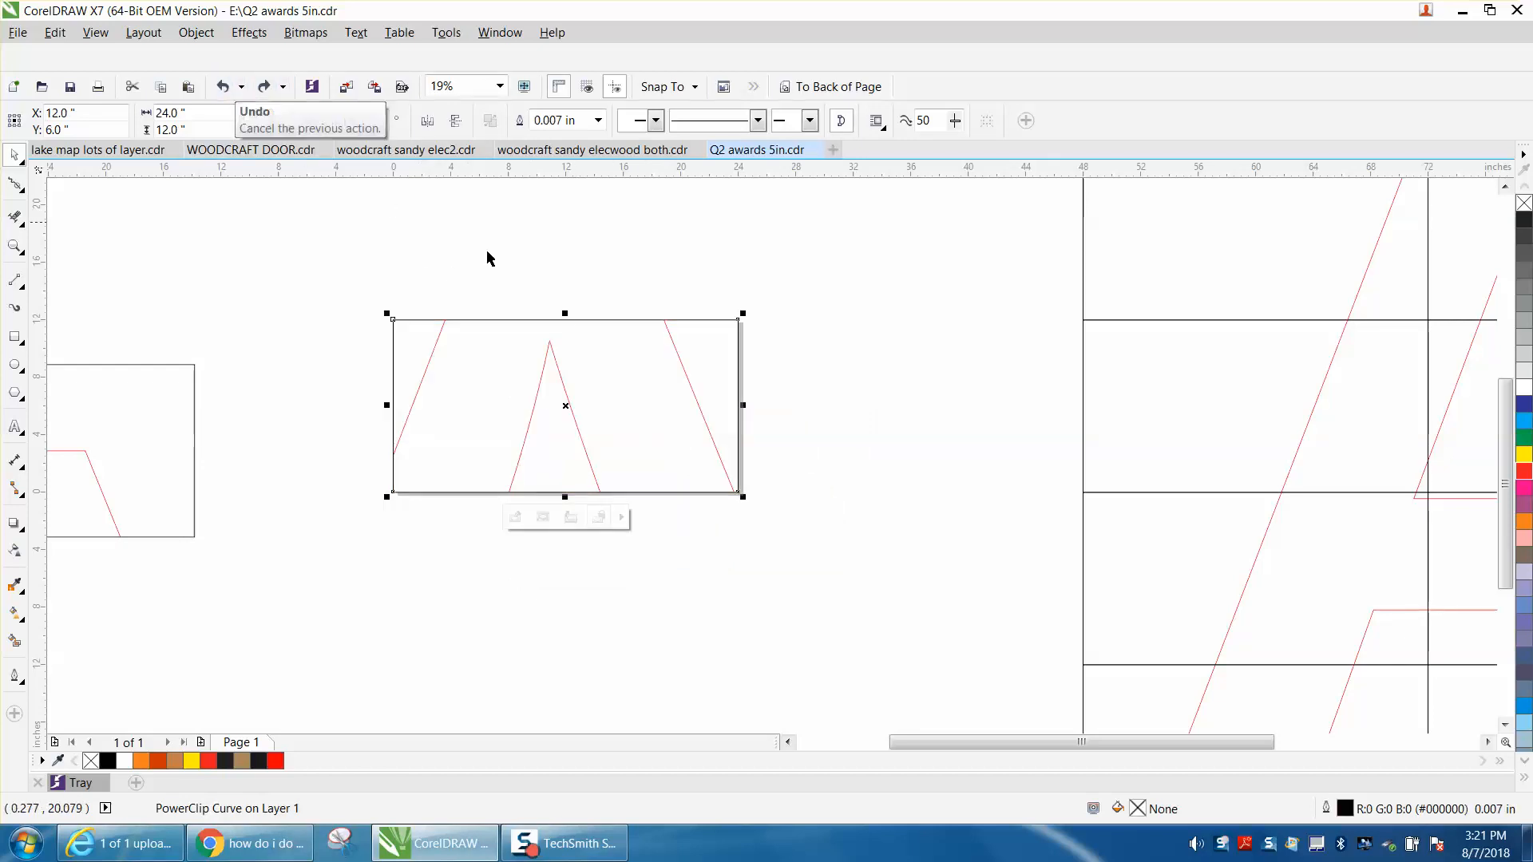
Move the tile down and left off the page, and center the third-row middle tile on the page.
drag(566, 406, 388, 564)
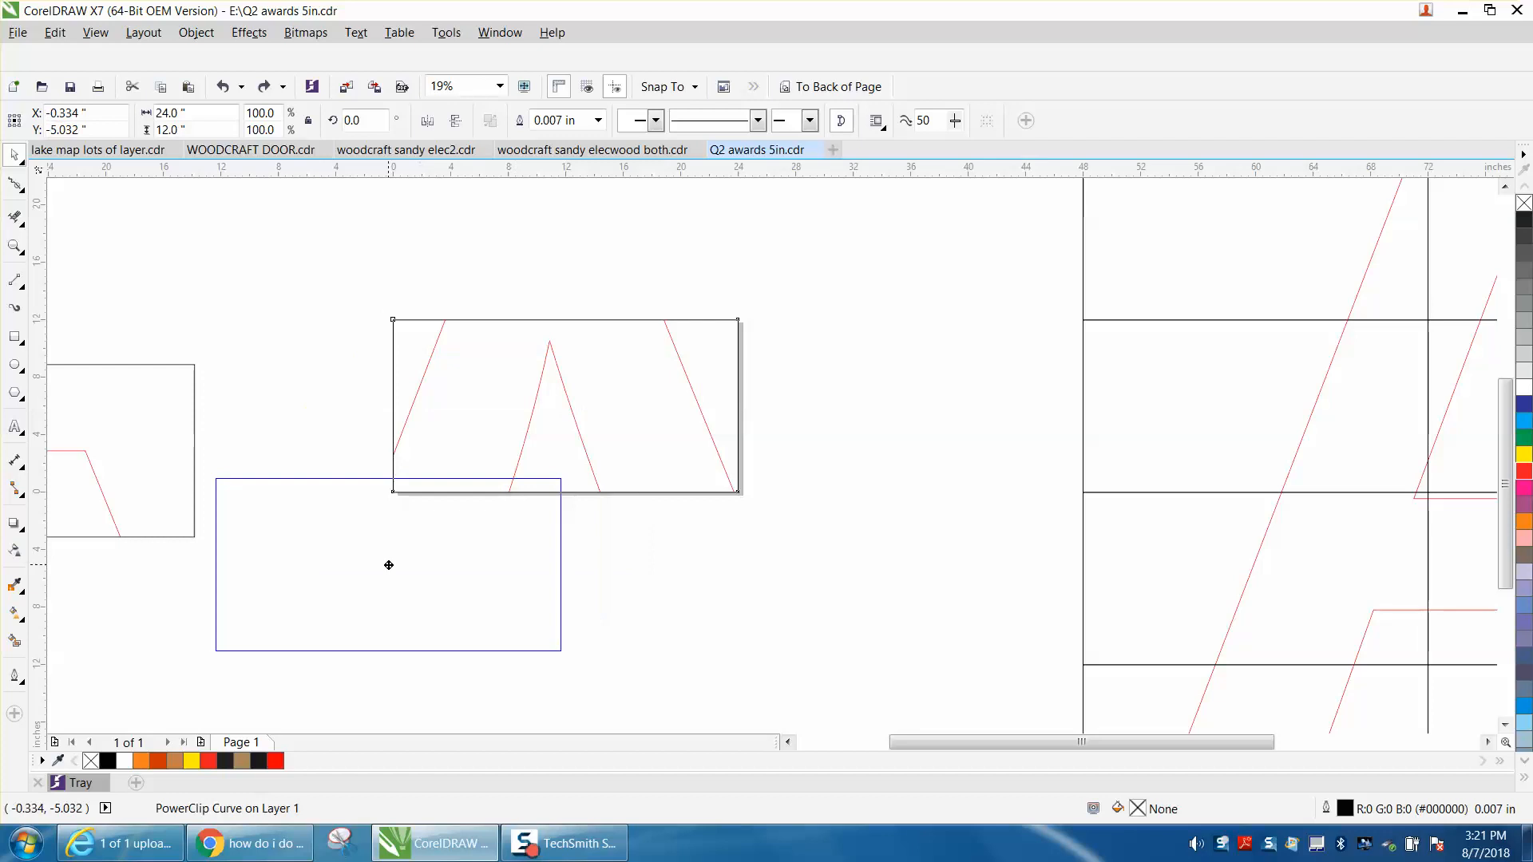
scroll(1157, 339, down, 2)
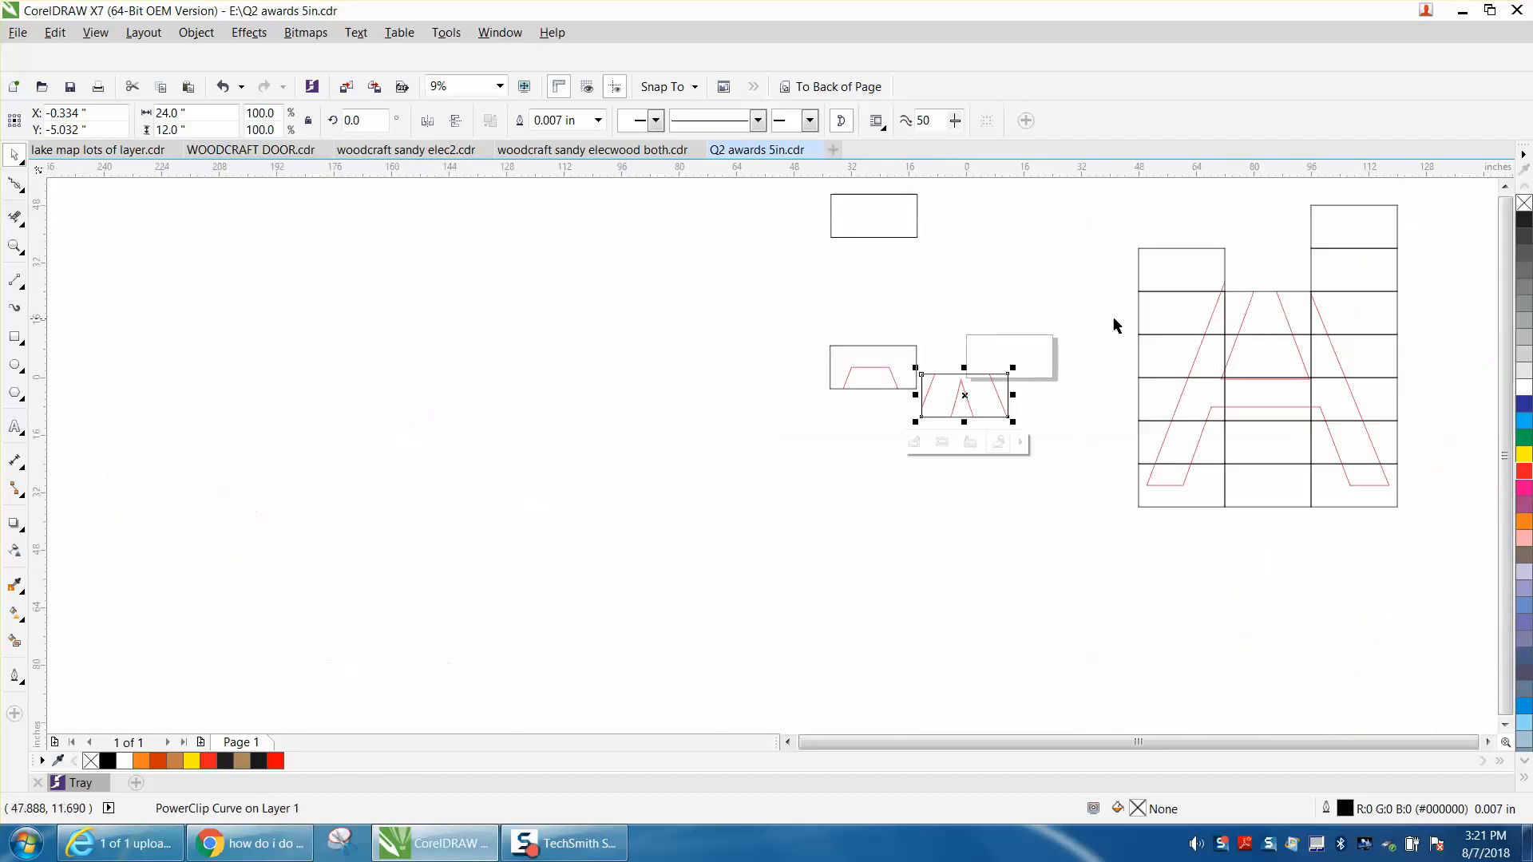
click(1251, 312)
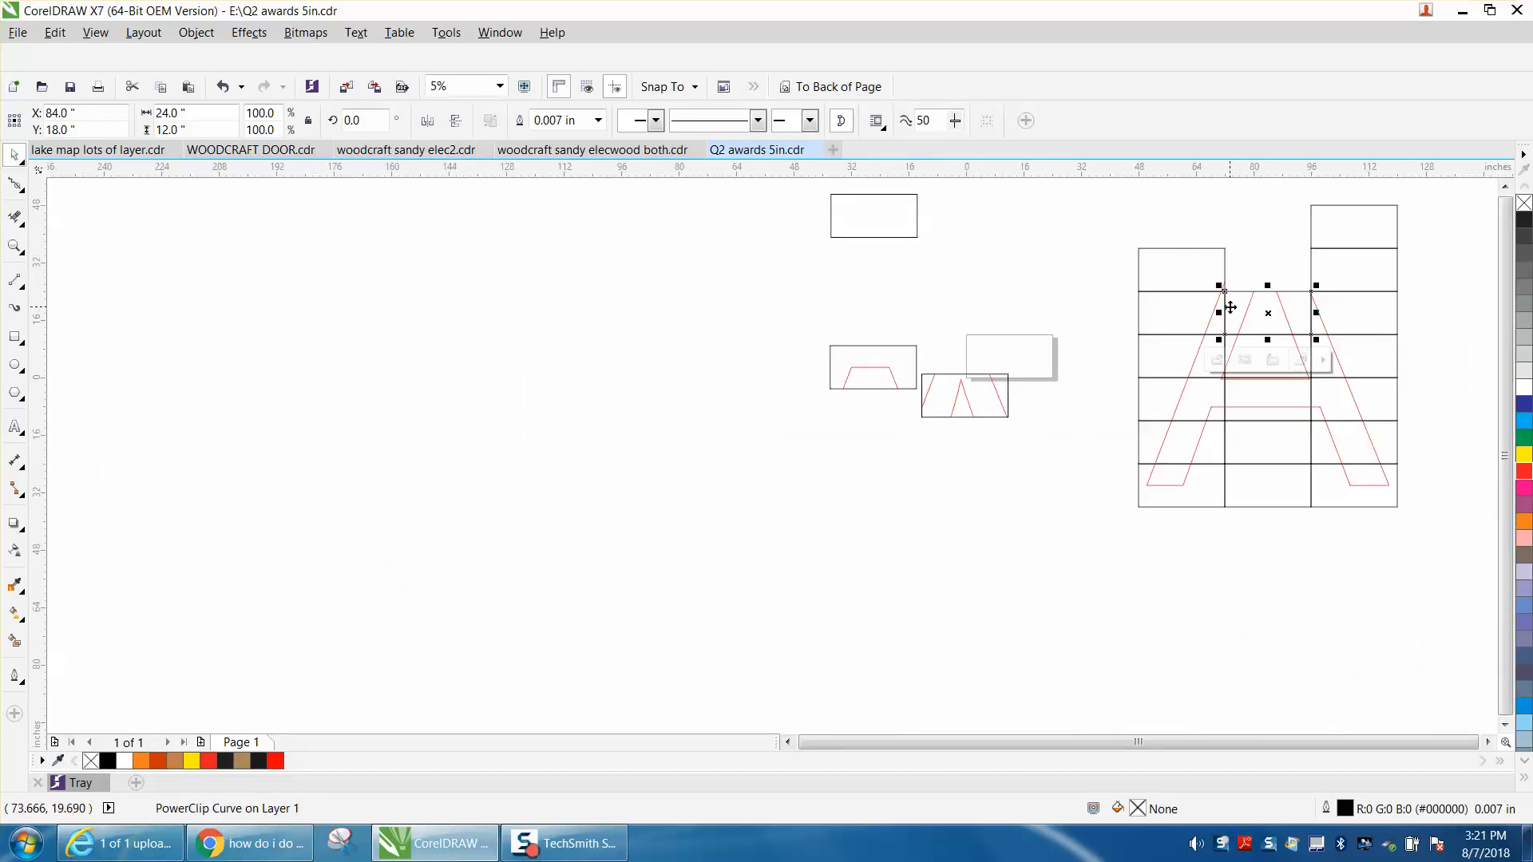
key(ctrl+z)
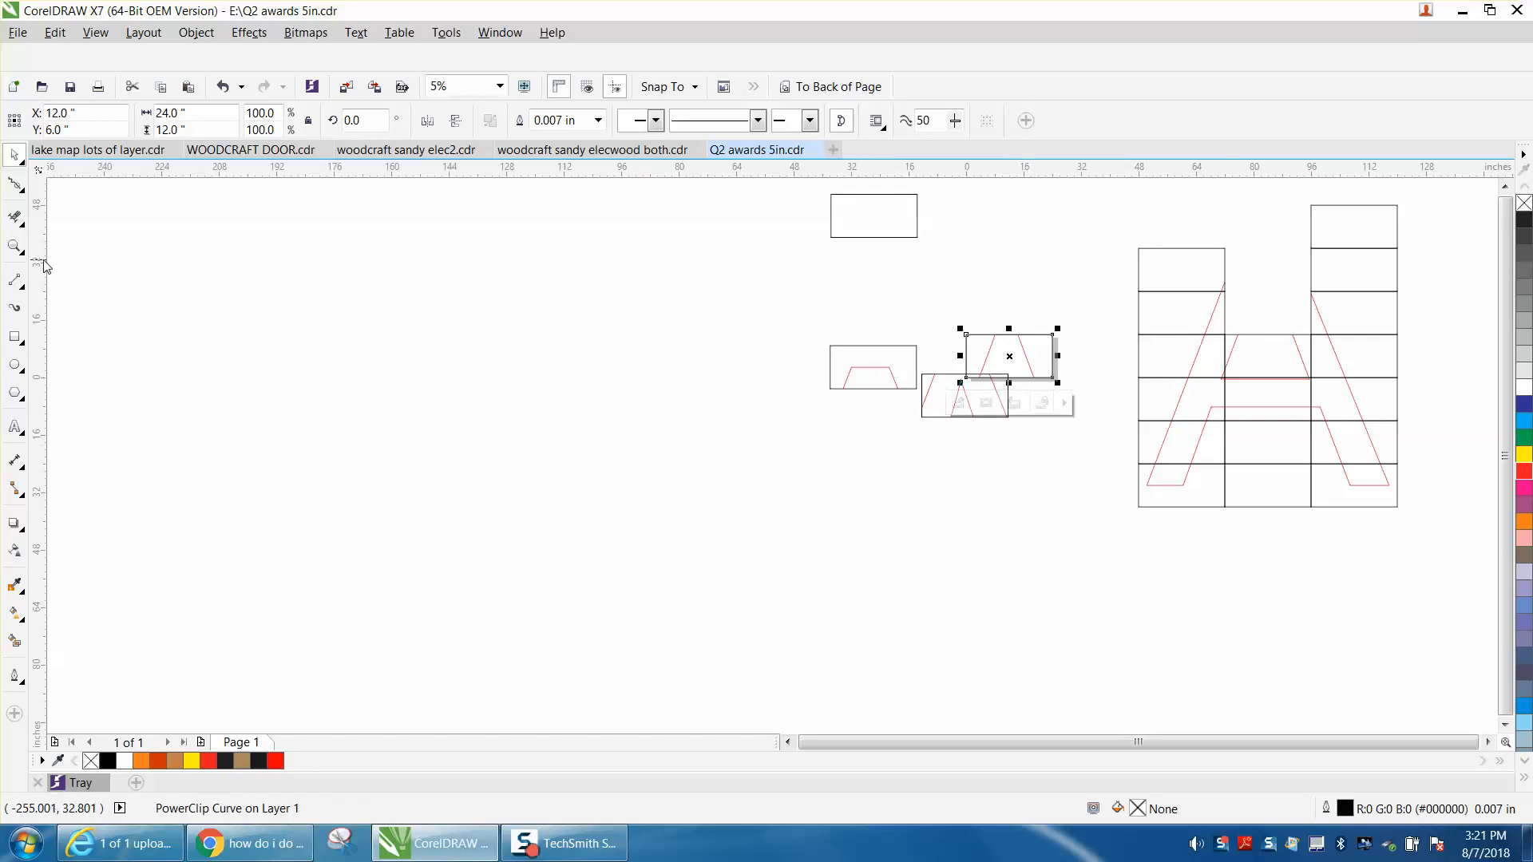
Undo the tile moves until every tile is back in its place in the grid.
click(223, 87)
click(223, 87)
click(223, 87)
click(223, 87)
click(223, 87)
click(222, 87)
click(223, 87)
scroll(264, 174, down, 1)
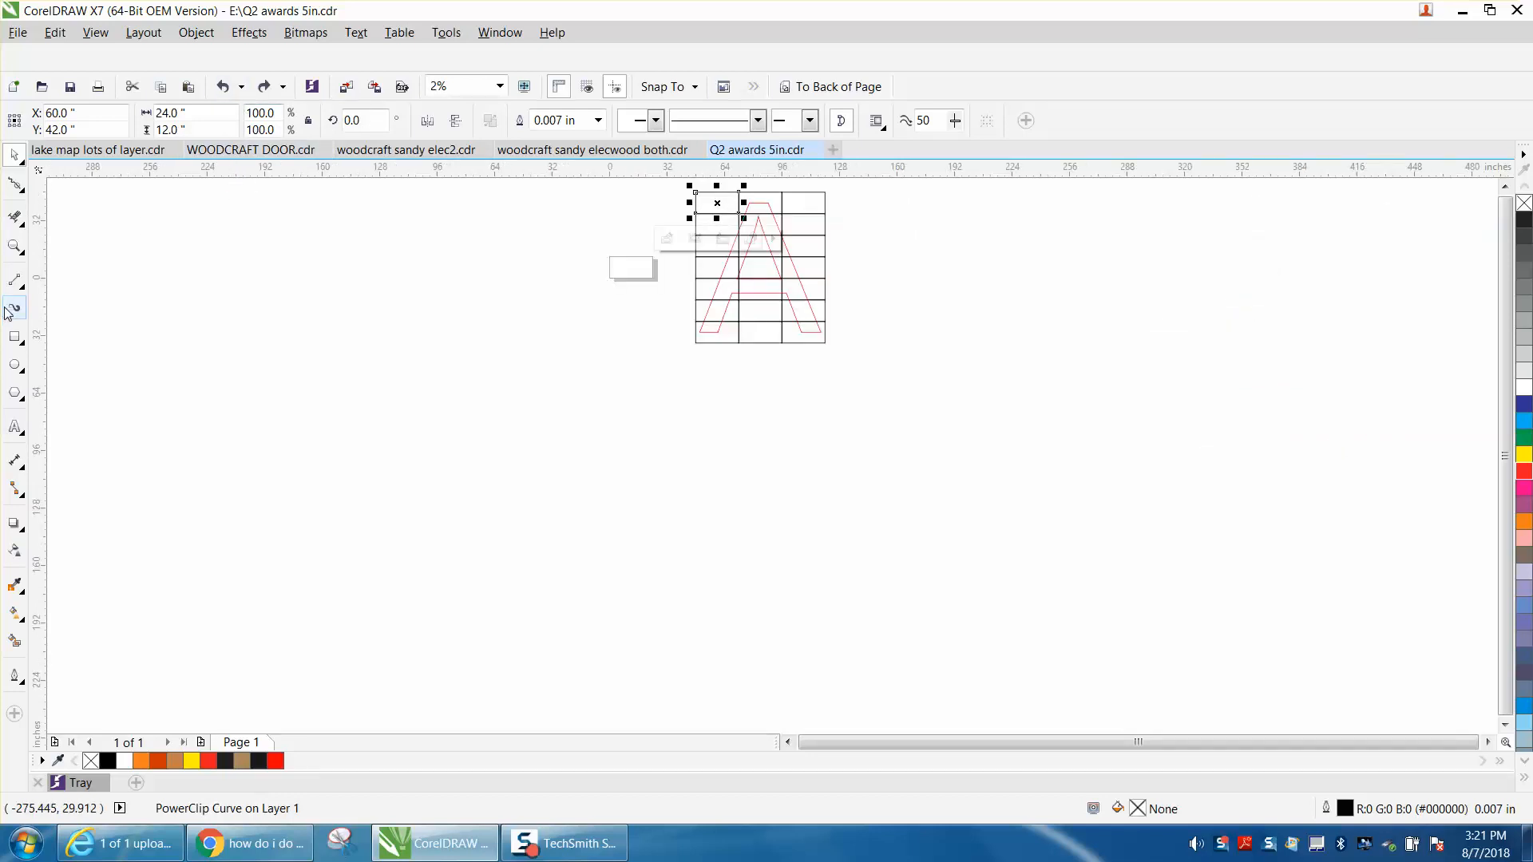
Frame the whole tile grid and the page in view, and clear the selection.
click(15, 246)
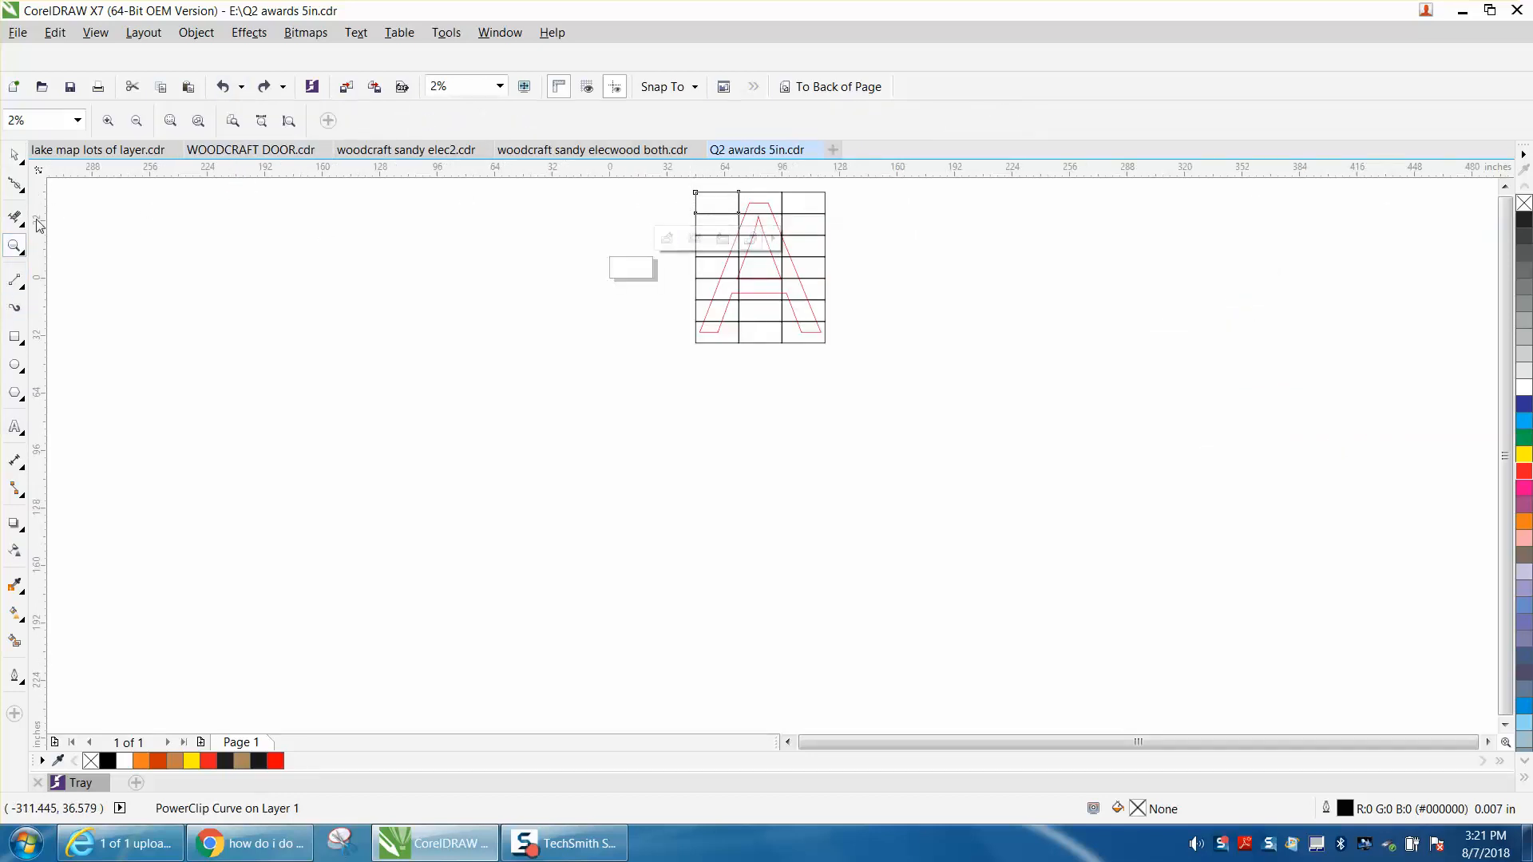
drag(685, 184, 946, 380)
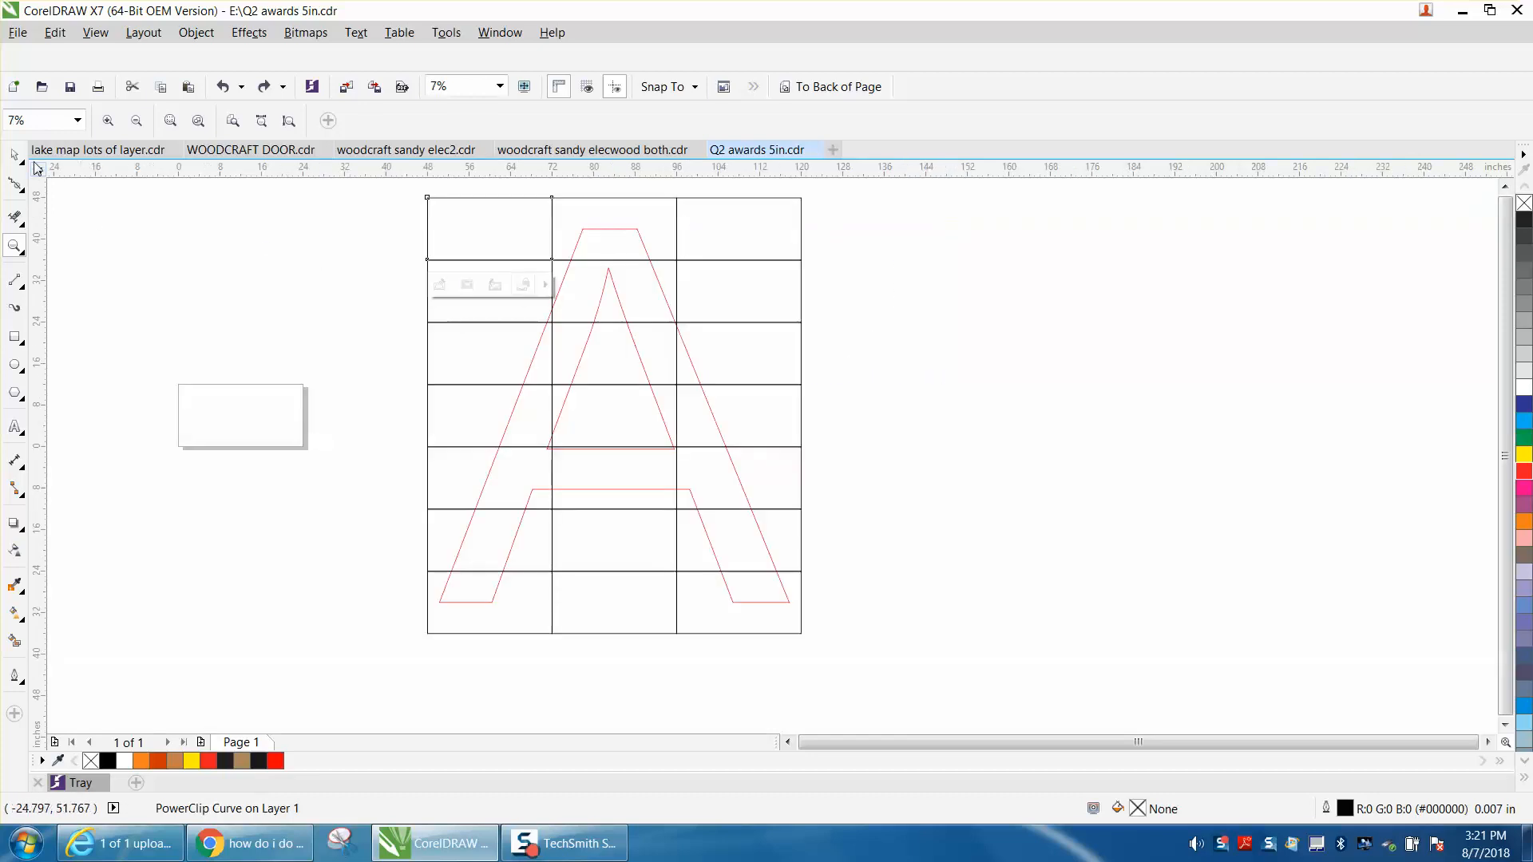
click(182, 196)
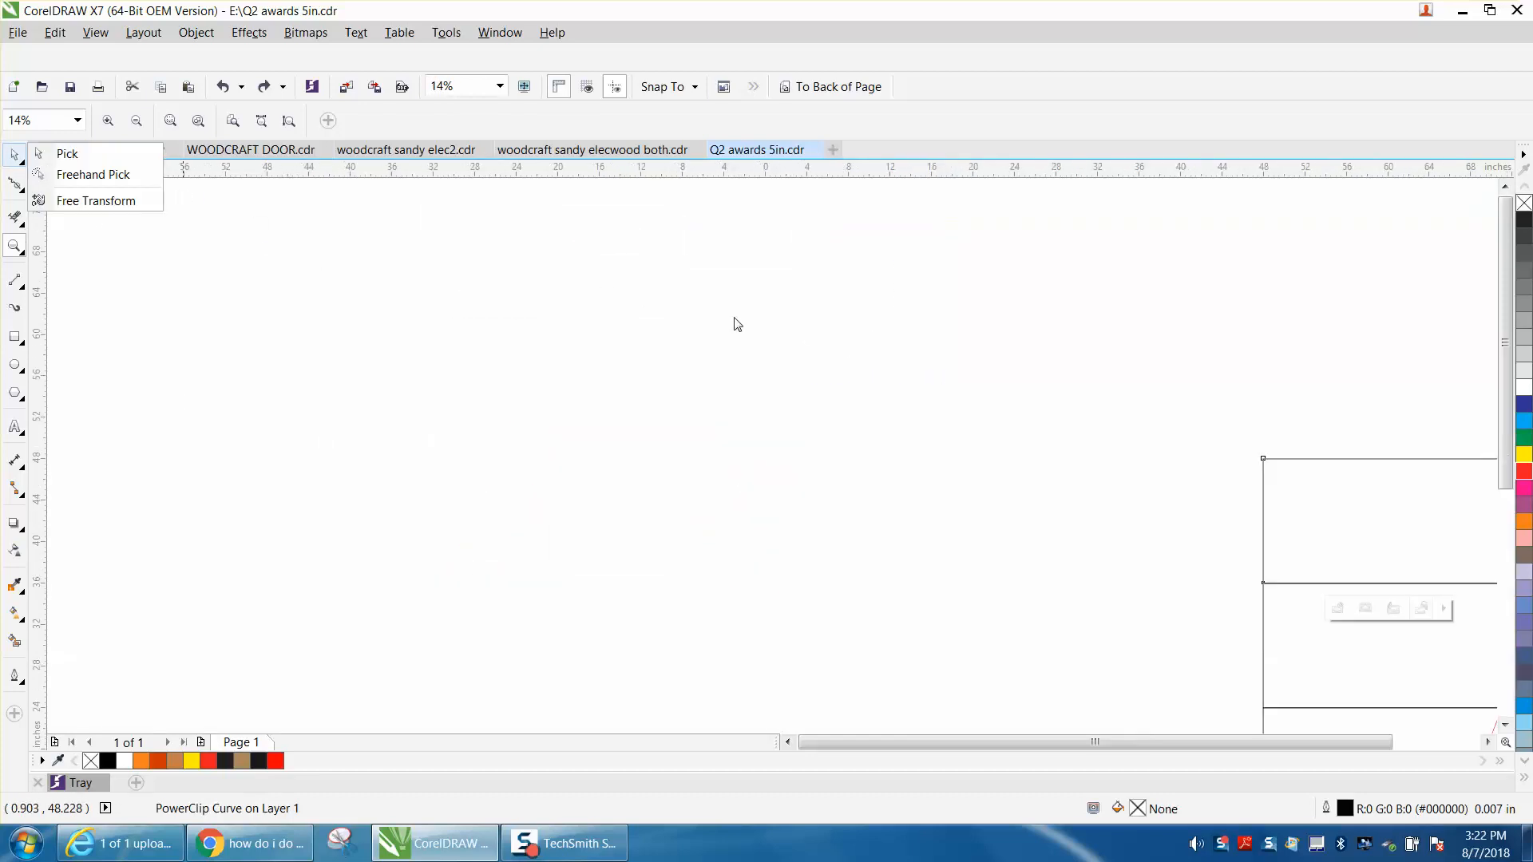
mouse_move(14, 247)
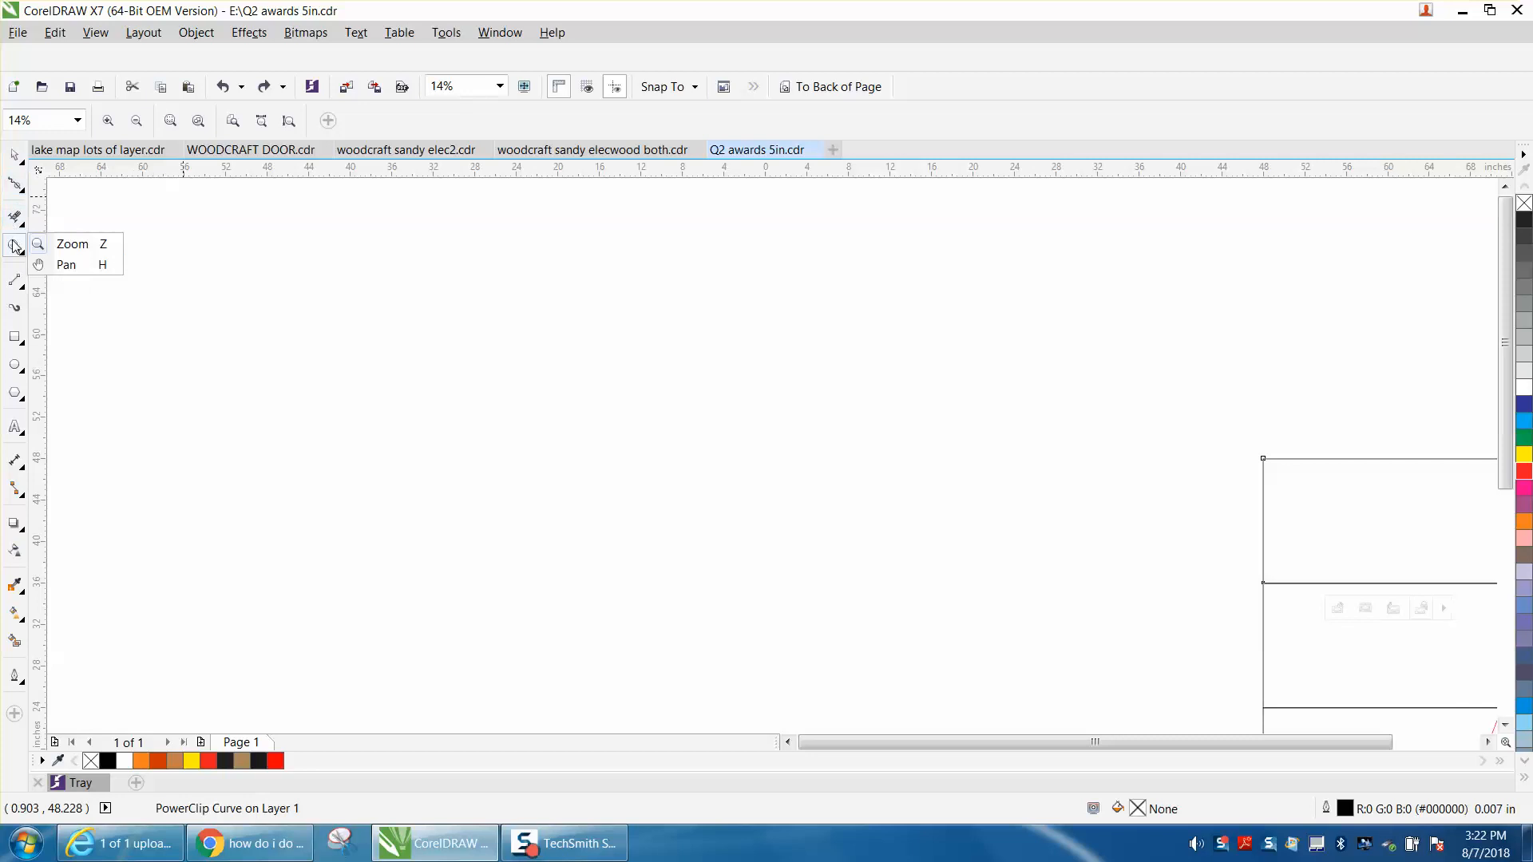
click(72, 244)
scroll(565, 264, down, 3)
drag(673, 298, 999, 541)
click(14, 156)
click(313, 239)
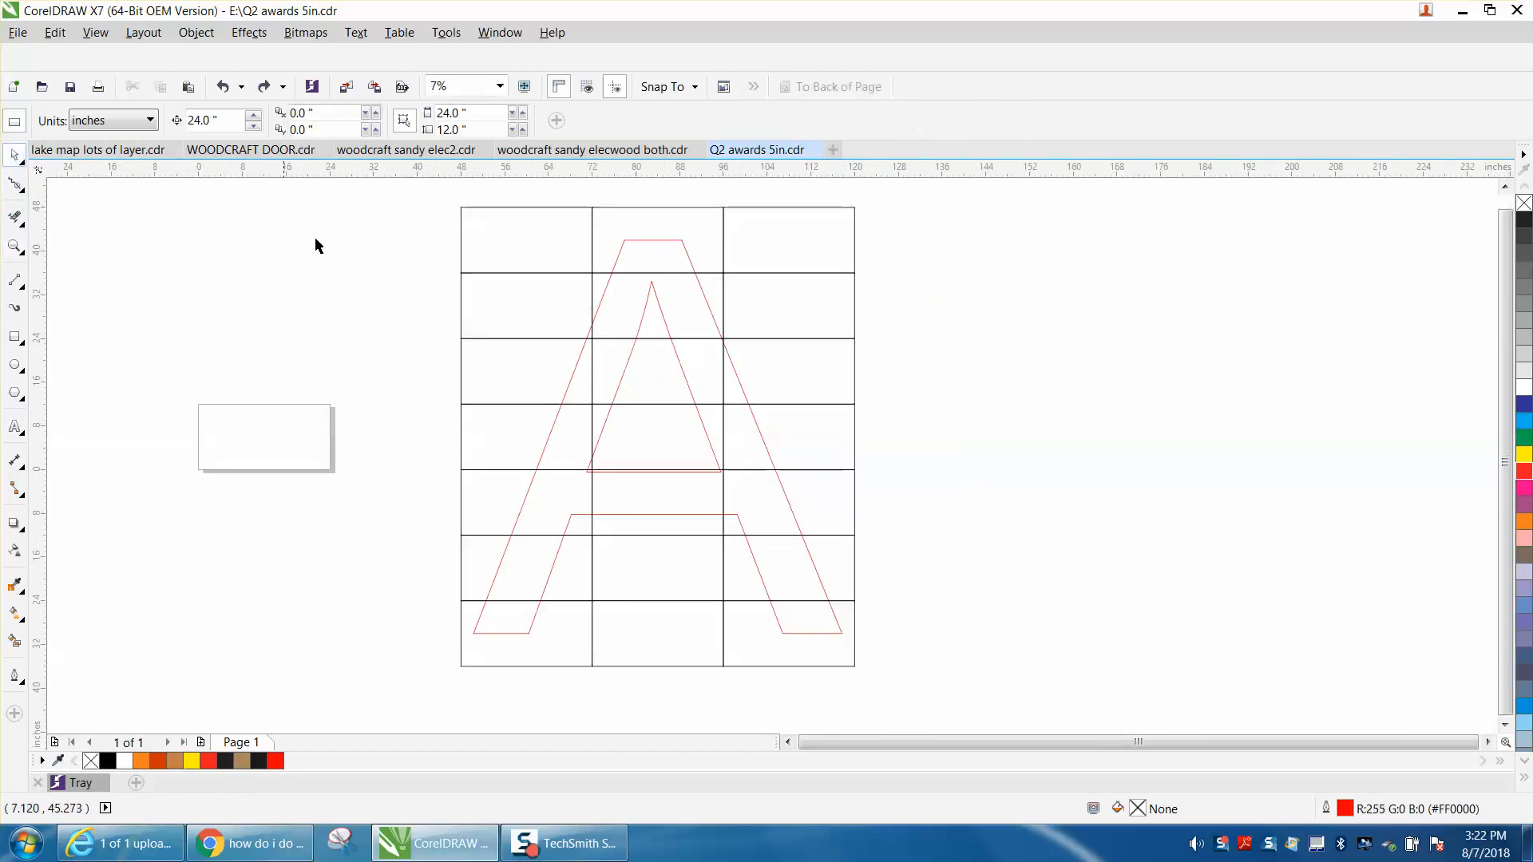
Draw a narrow vertical rectangle about 1.3 by 13.7 inches above the page.
click(14, 336)
mouse_move(212, 262)
mouse_down()
mouse_move(203, 336)
mouse_move(725, 293)
mouse_move(382, 325)
mouse_up()
click(225, 87)
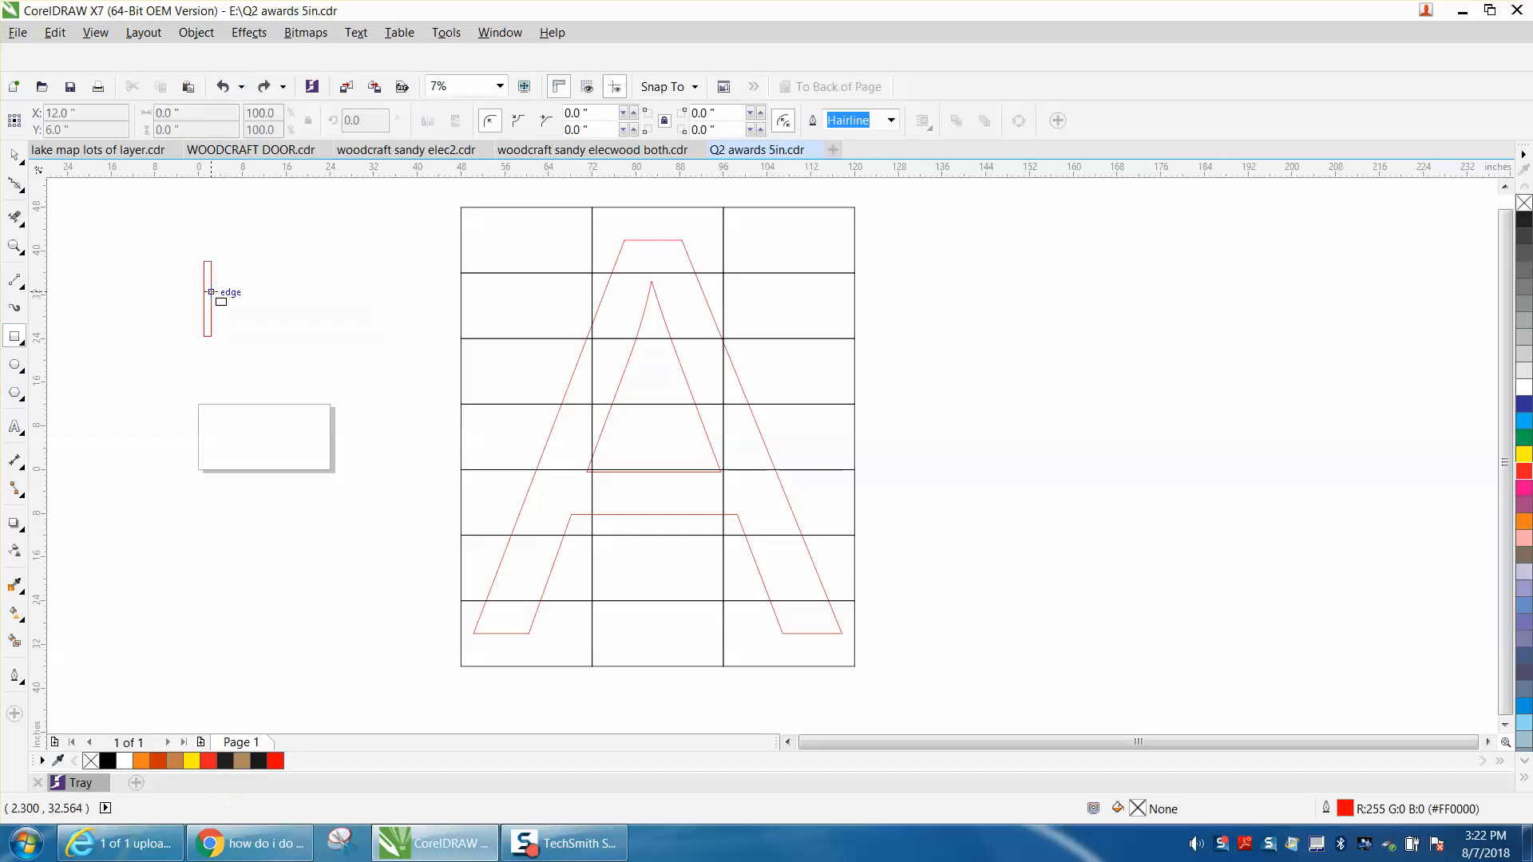
key(space)
Place the narrow rectangle across the seam below the upper-left tile, and move it to the right column's seam between rows three and four.
click(223, 302)
drag(214, 297, 532, 271)
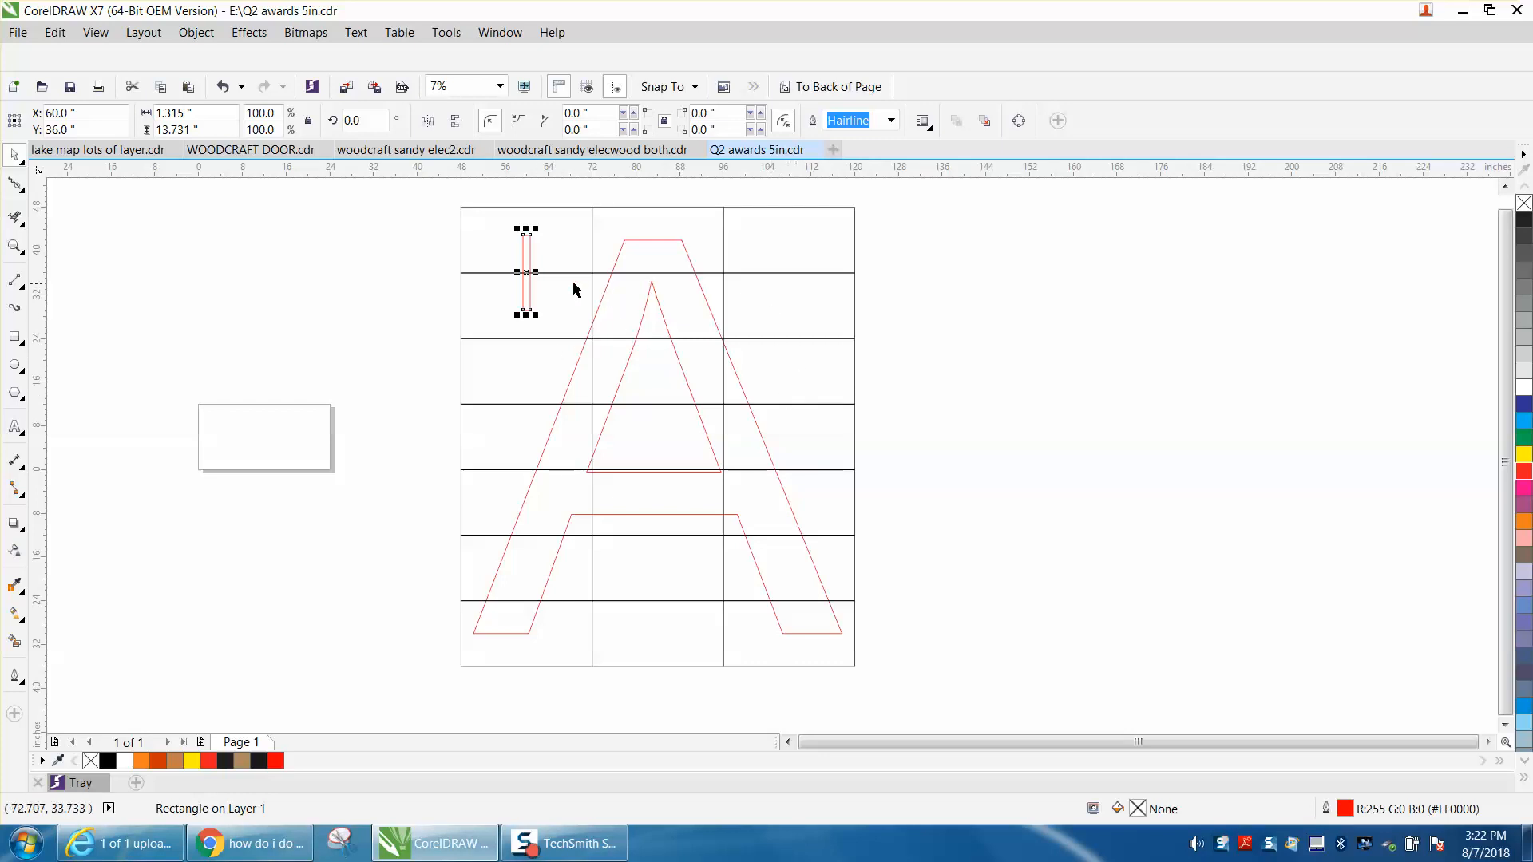
drag(526, 271, 830, 408)
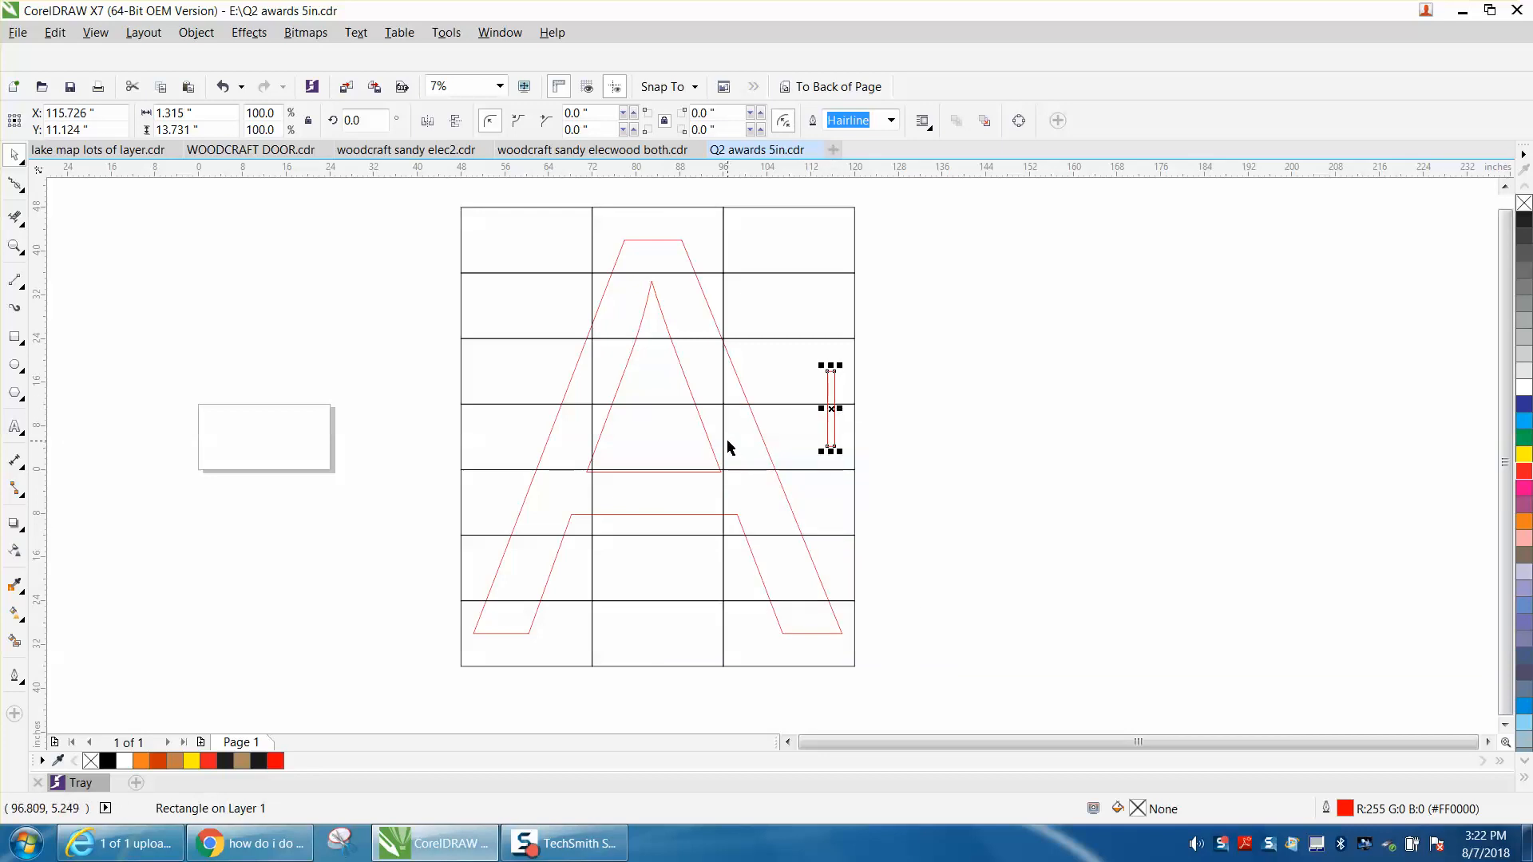
scroll(727, 447, down, 2)
click(16, 247)
click(83, 245)
mouse_move(572, 297)
mouse_down()
mouse_move(582, 366)
mouse_move(884, 575)
mouse_up()
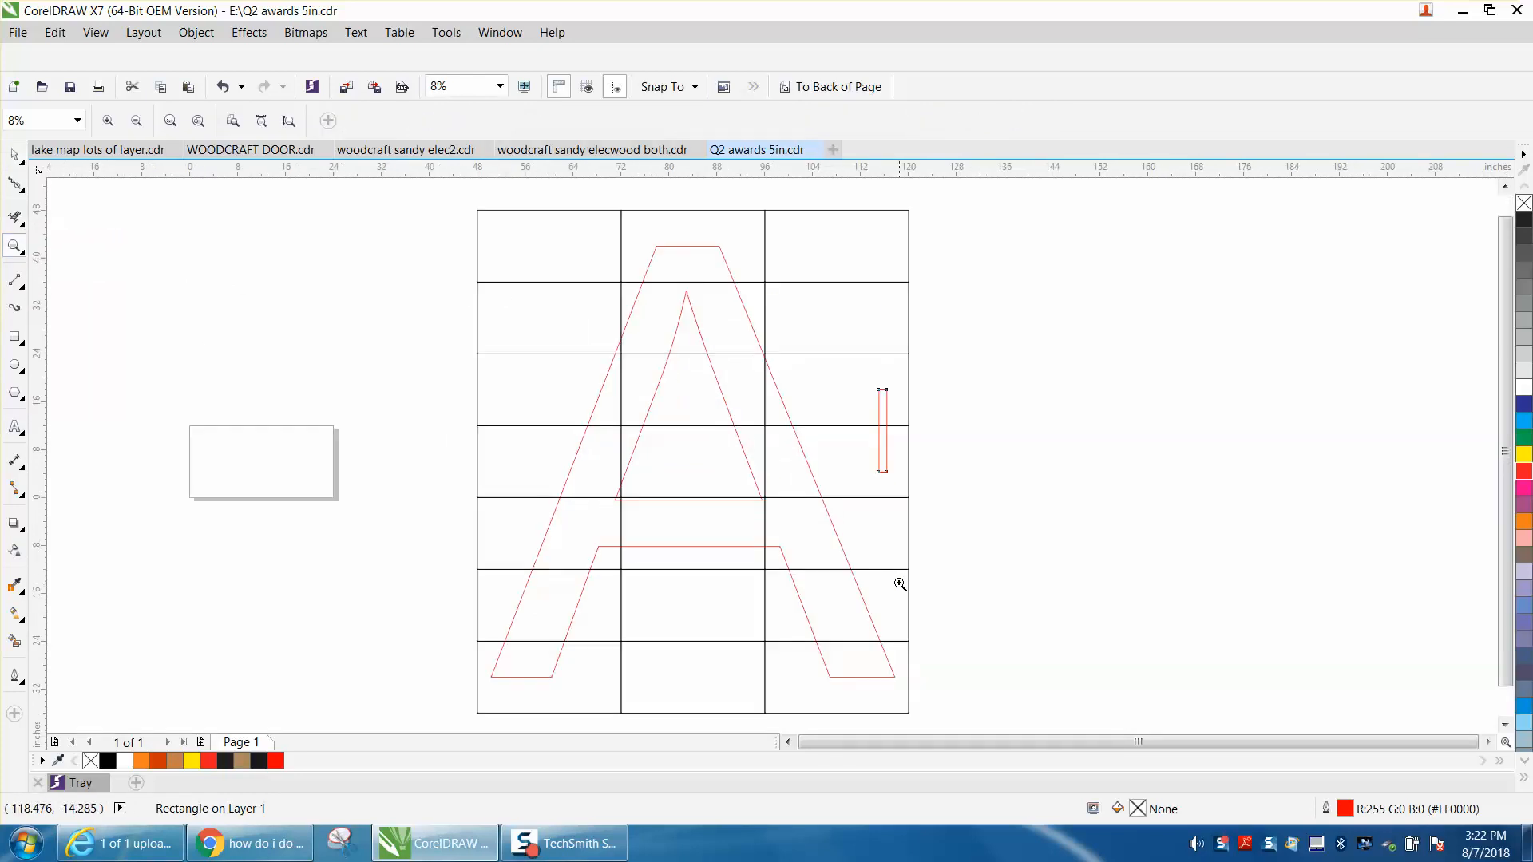